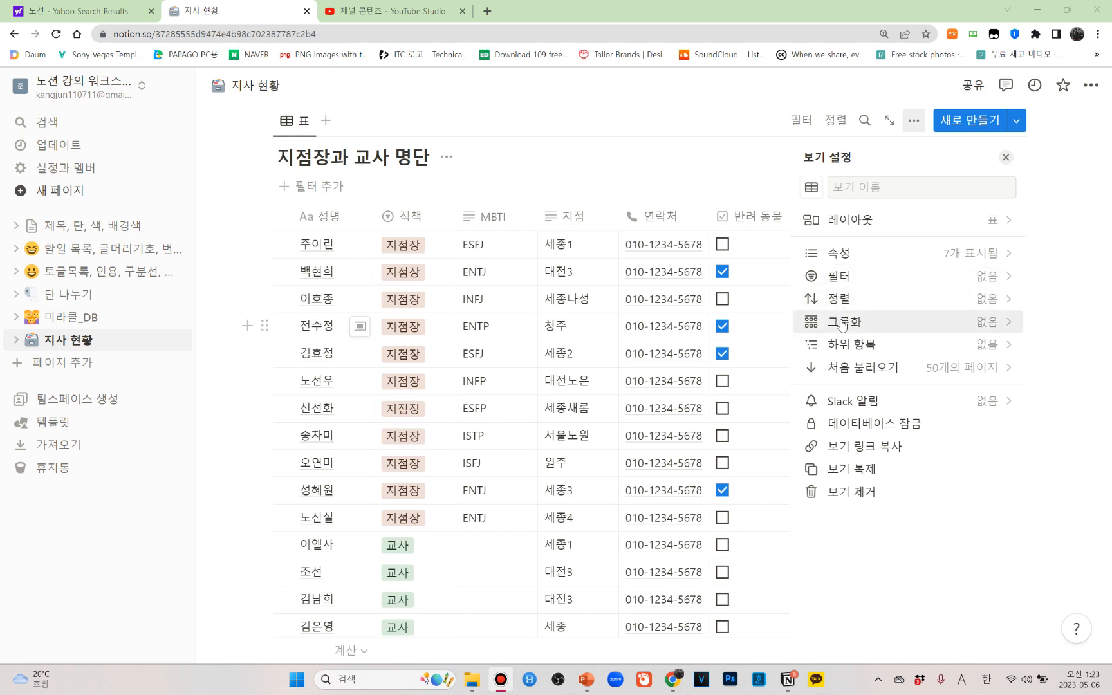
Add a filter to the 지점장과 교사 명단 table showing only rows whose 지점 contains 세종
{"action": "left_click", "coordinate": [1007, 157]}
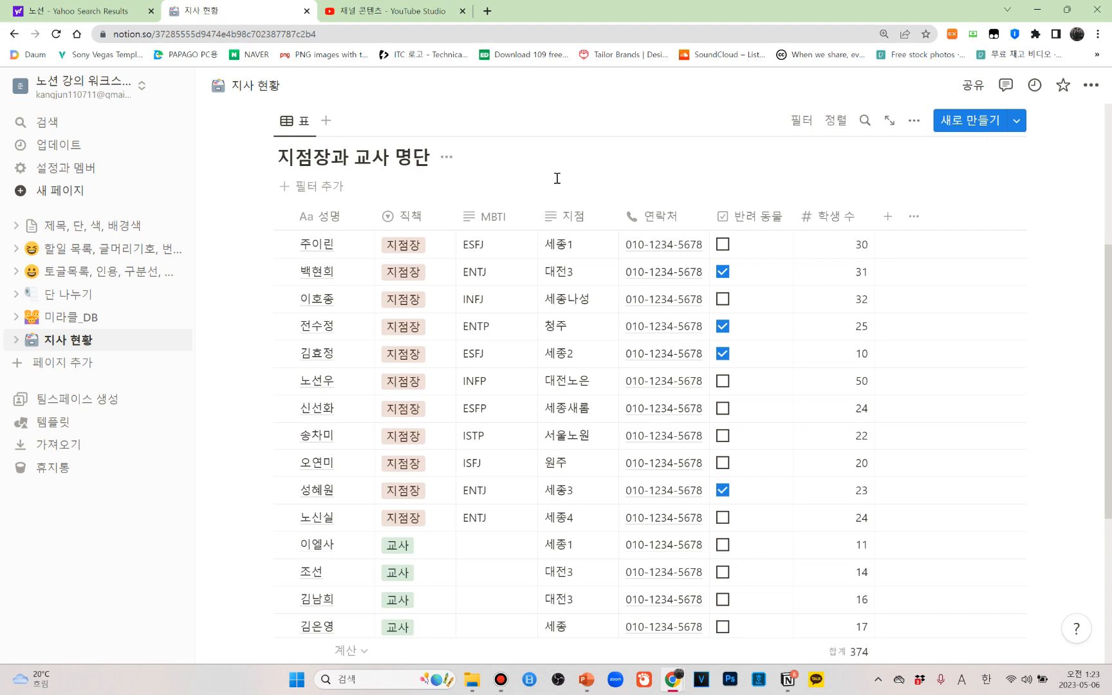
{"action": "scroll", "coordinate": [470, 219], "scroll_direction": "down", "scroll_amount": 2}
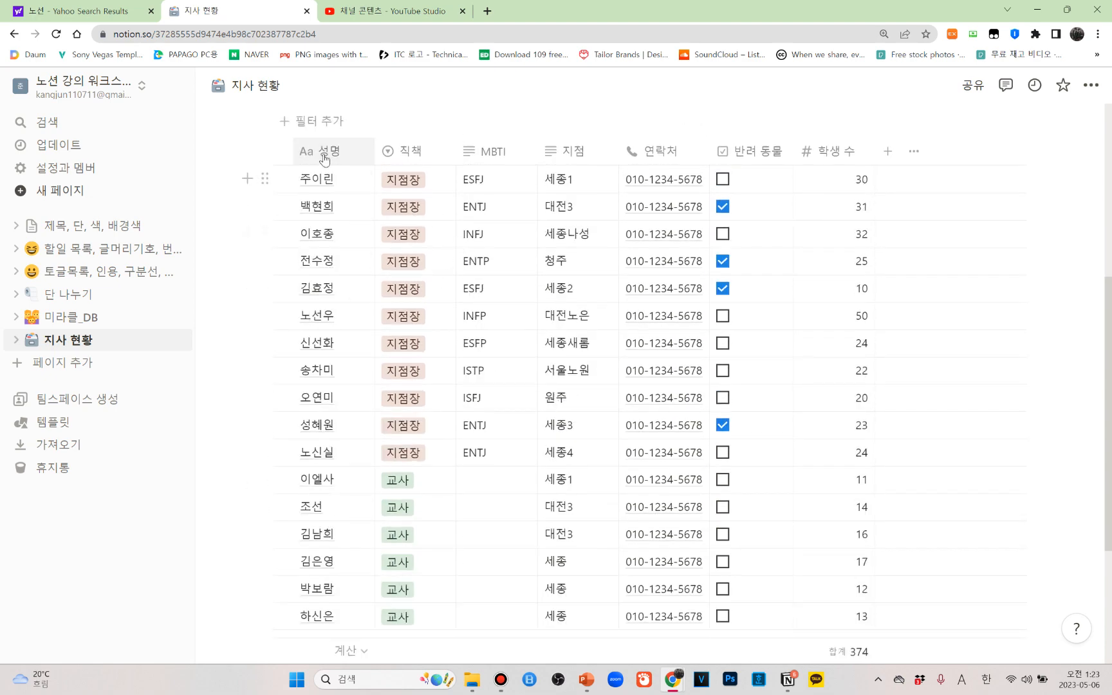
{"action": "scroll", "coordinate": [339, 151], "scroll_direction": "up", "scroll_amount": 2}
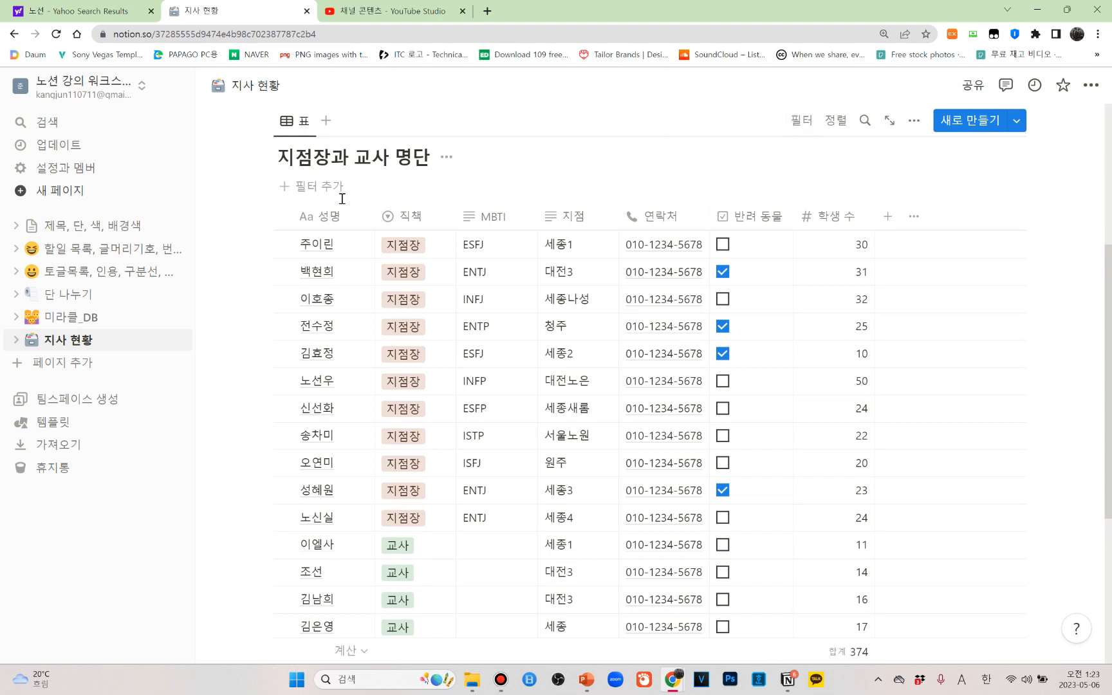
{"action": "left_click", "coordinate": [297, 186]}
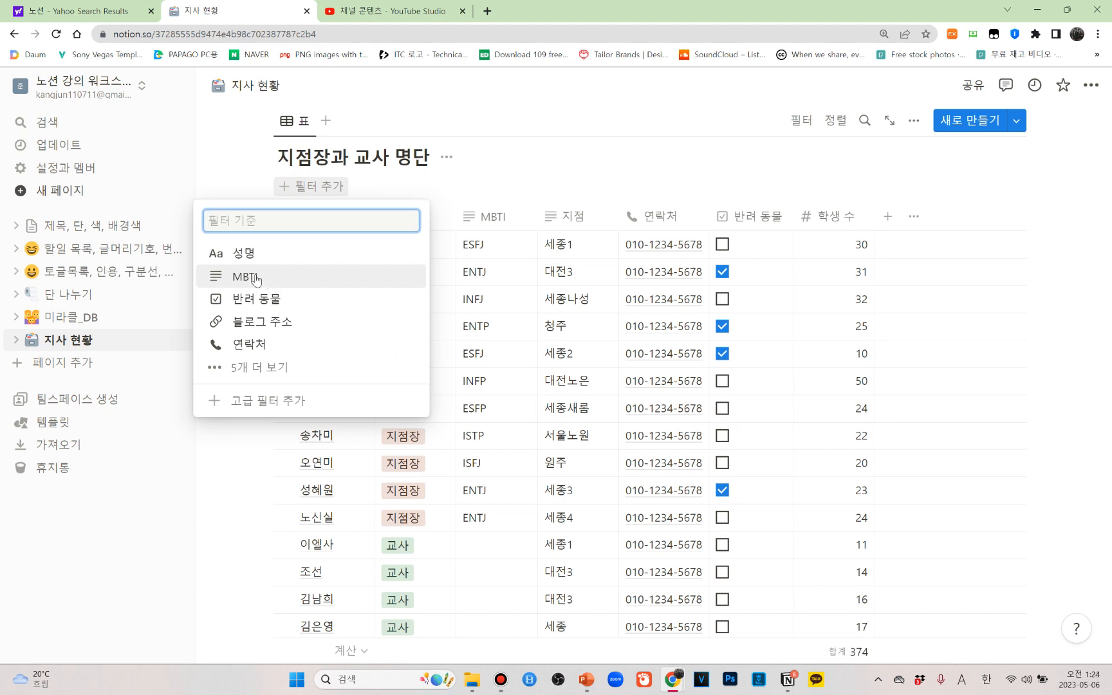
{"action": "left_click", "coordinate": [260, 368]}
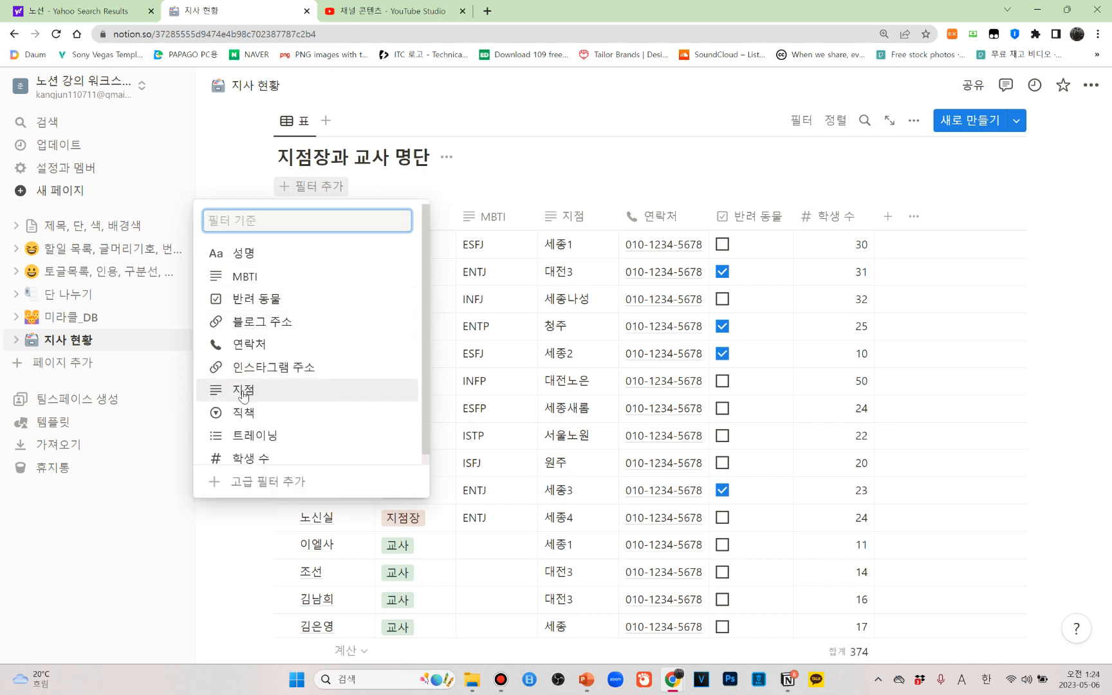
{"action": "left_click", "coordinate": [243, 390]}
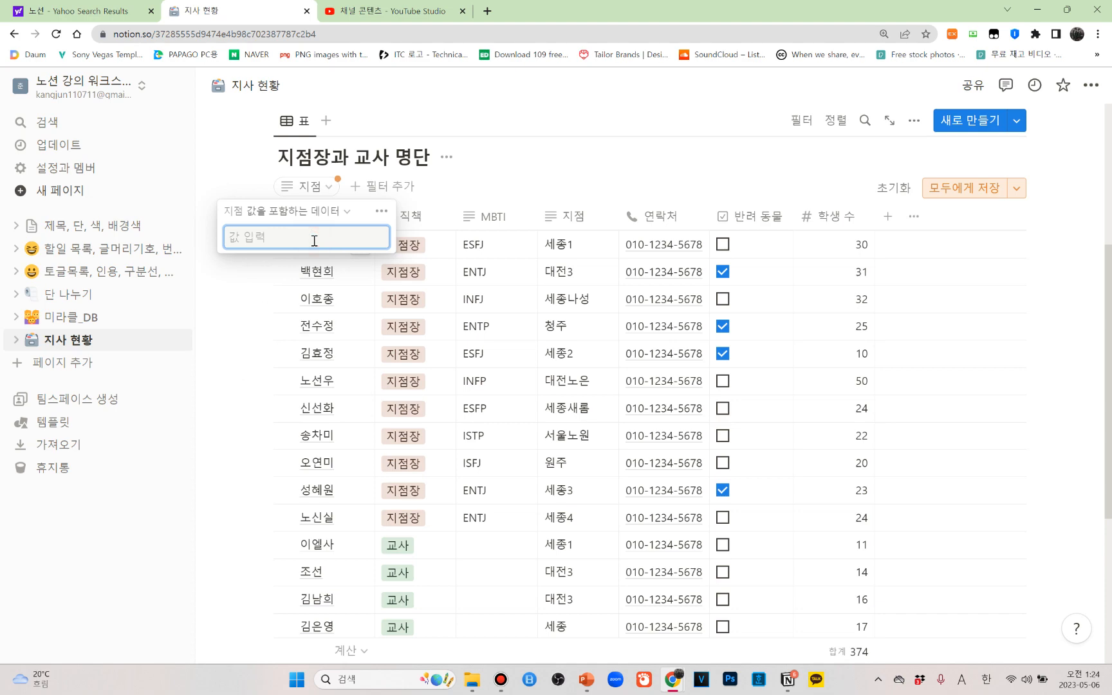
{"action": "type", "text": "세종"}
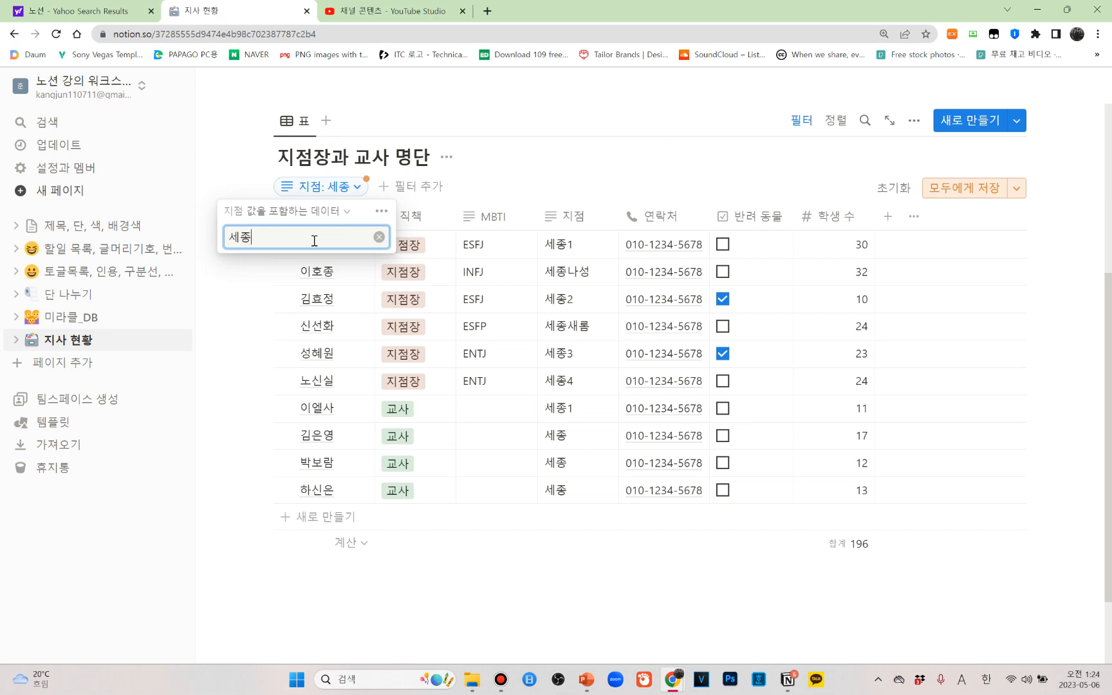
{"action": "left_click", "coordinate": [216, 165]}
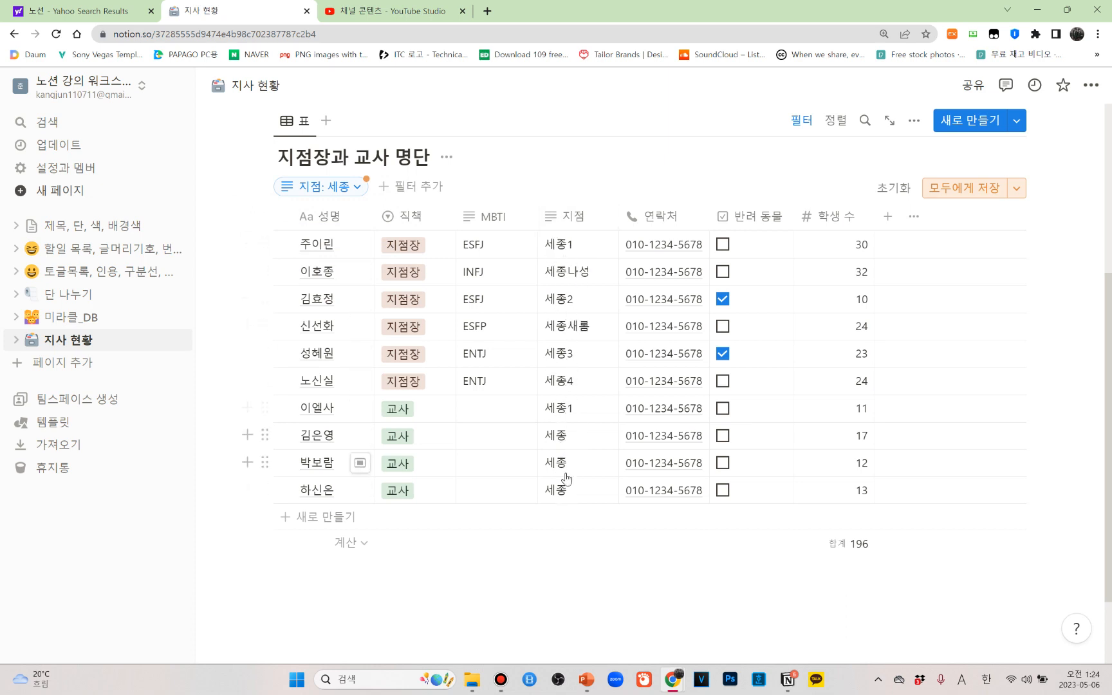
Add a second filter on 반려 동물 that keeps only rows set to 체크 표시됨
{"action": "left_click", "coordinate": [384, 188]}
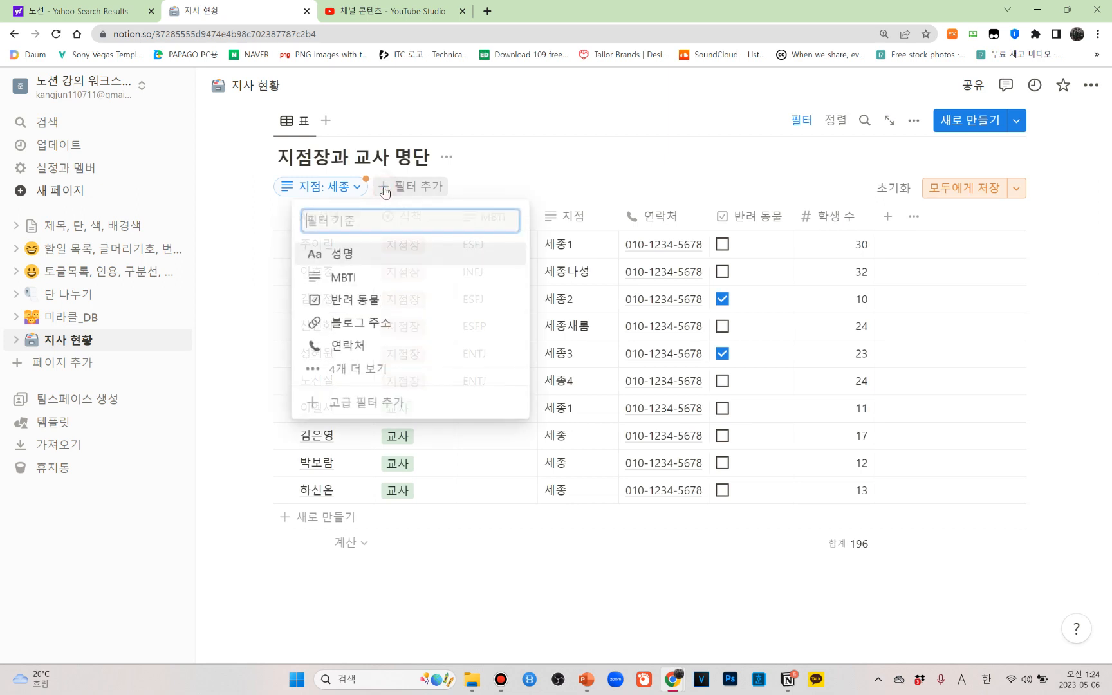
{"action": "left_click", "coordinate": [353, 366]}
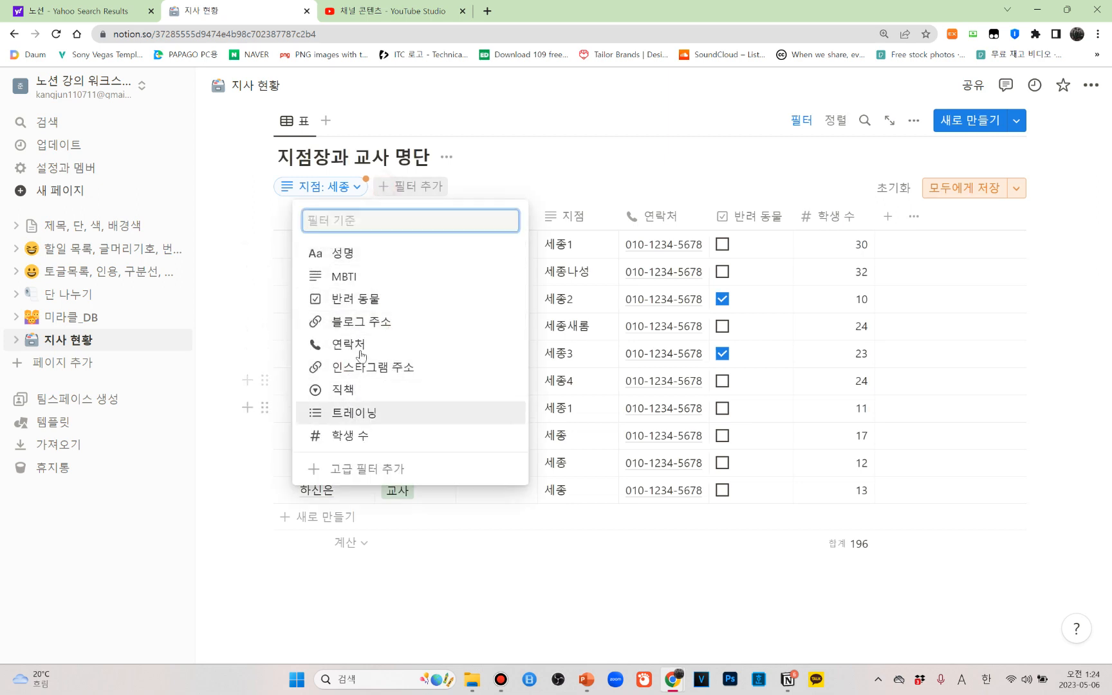
{"action": "left_click", "coordinate": [357, 301]}
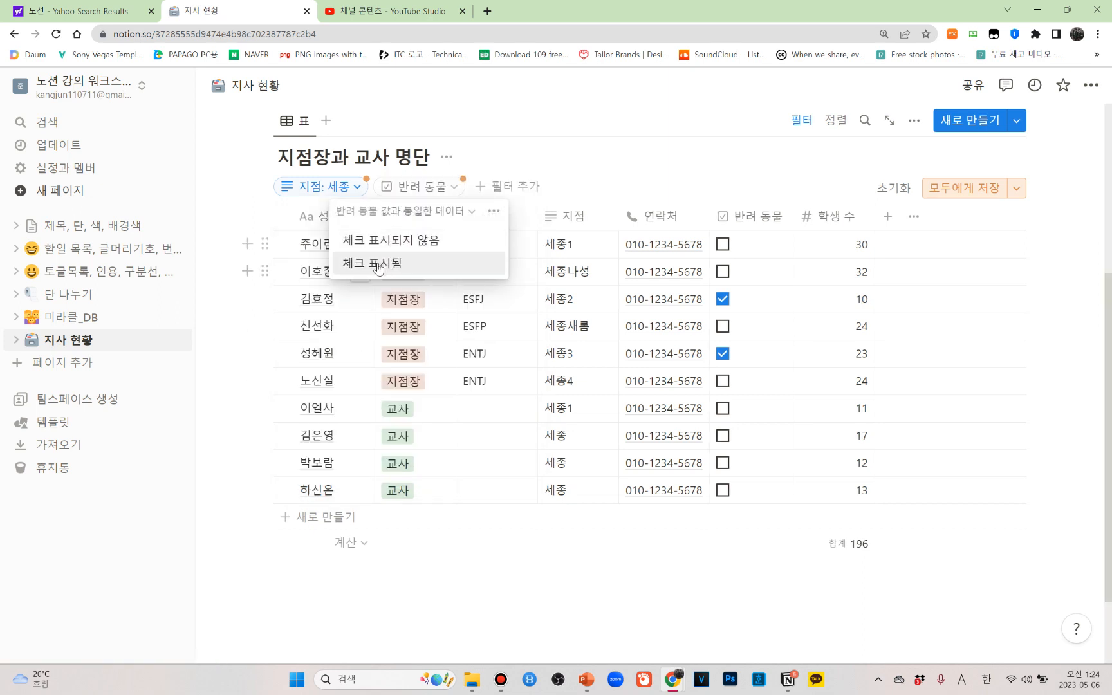
{"action": "left_click", "coordinate": [378, 264]}
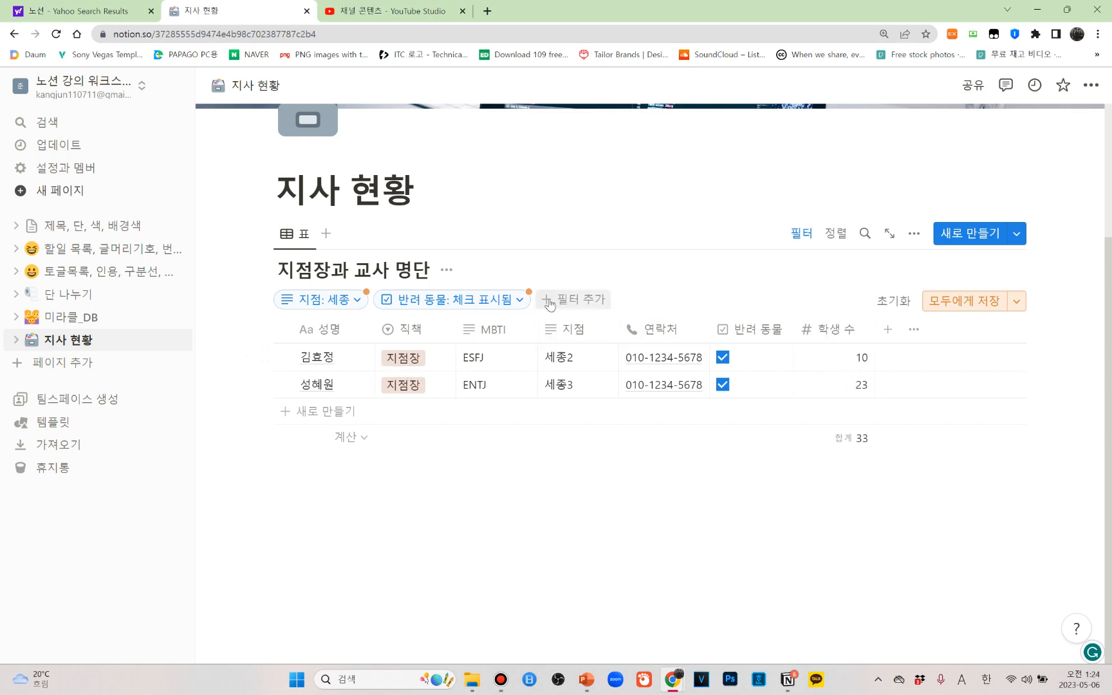
Add a third filter that keeps only rows whose 학생 수 equals 10
{"action": "left_click", "coordinate": [584, 304]}
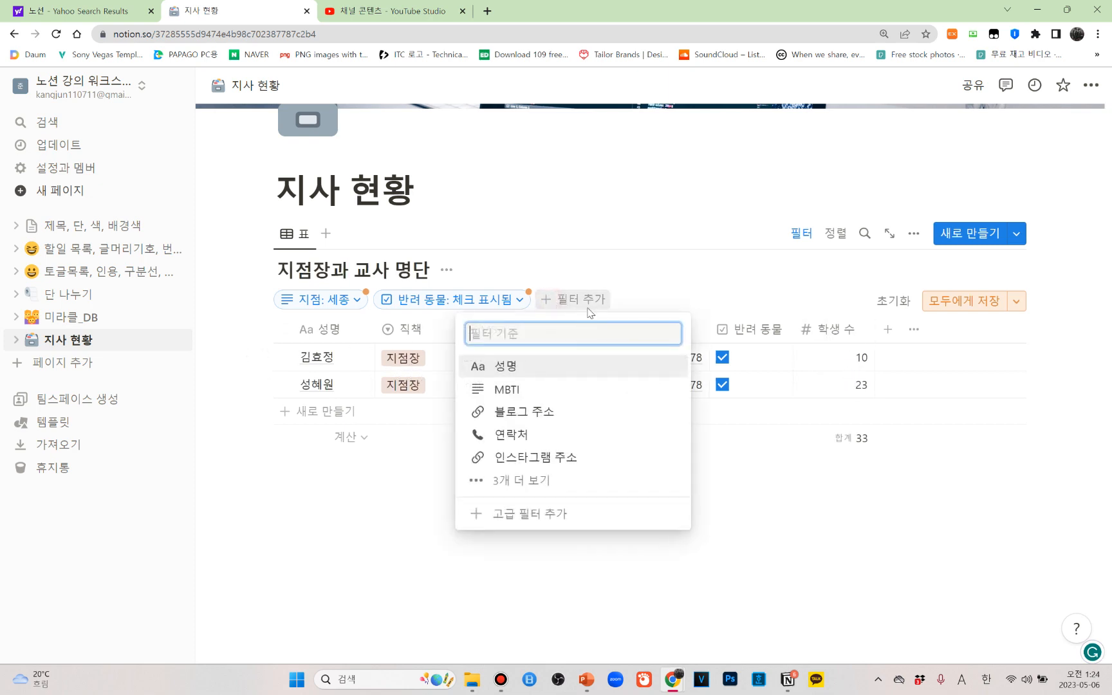
{"action": "left_click", "coordinate": [515, 480]}
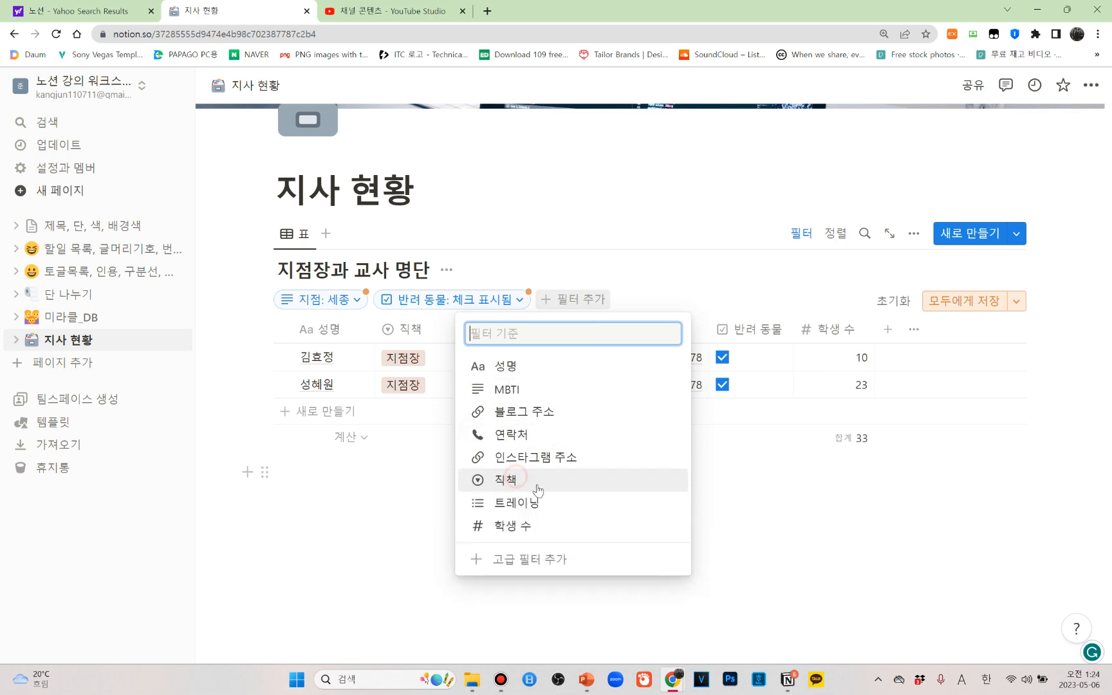
{"action": "left_click", "coordinate": [513, 528]}
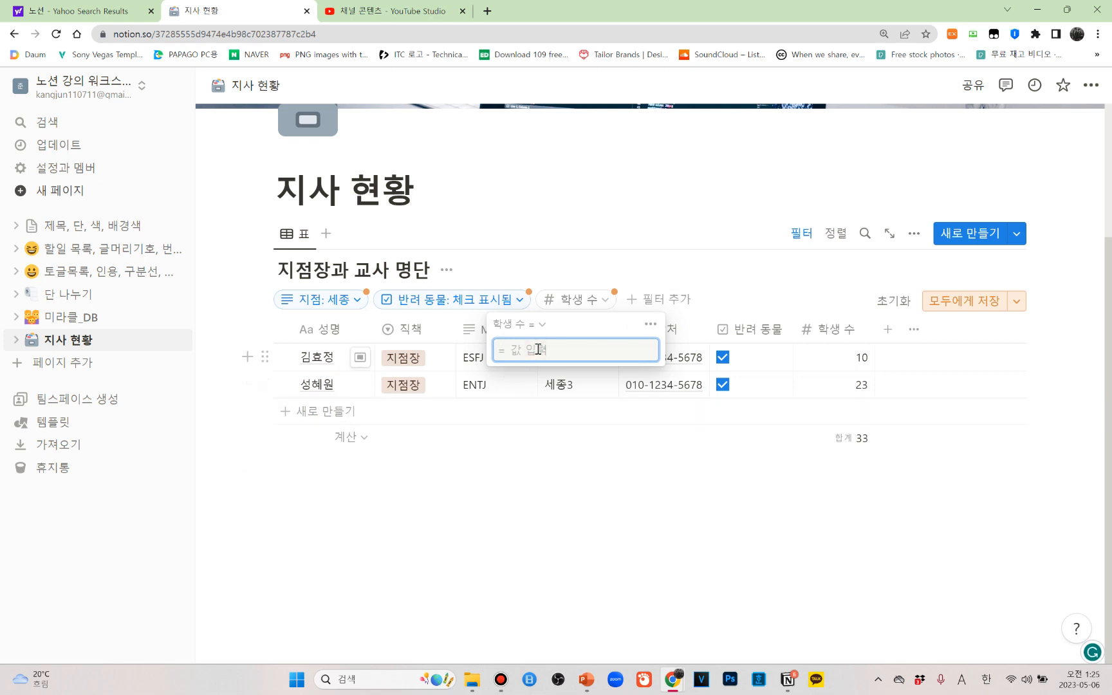
{"action": "type", "text": "10"}
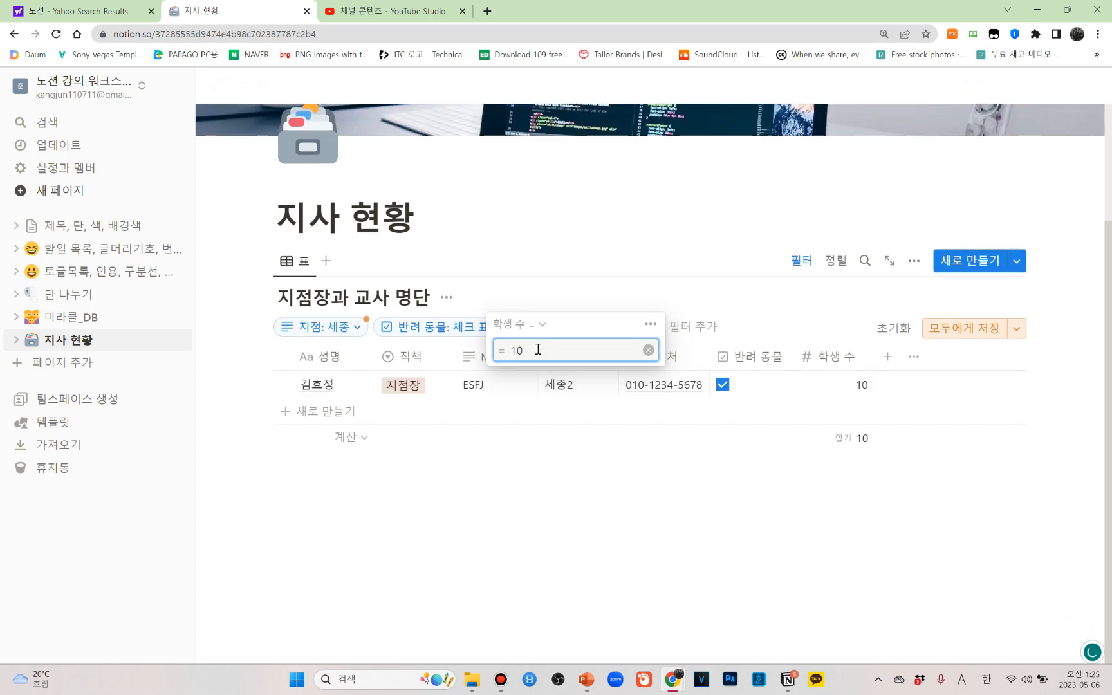
Try 20 as the value of the 학생 수 filter and set it back to 10
{"action": "key", "text": "BackSpace"}
{"action": "key", "text": "BackSpace"}
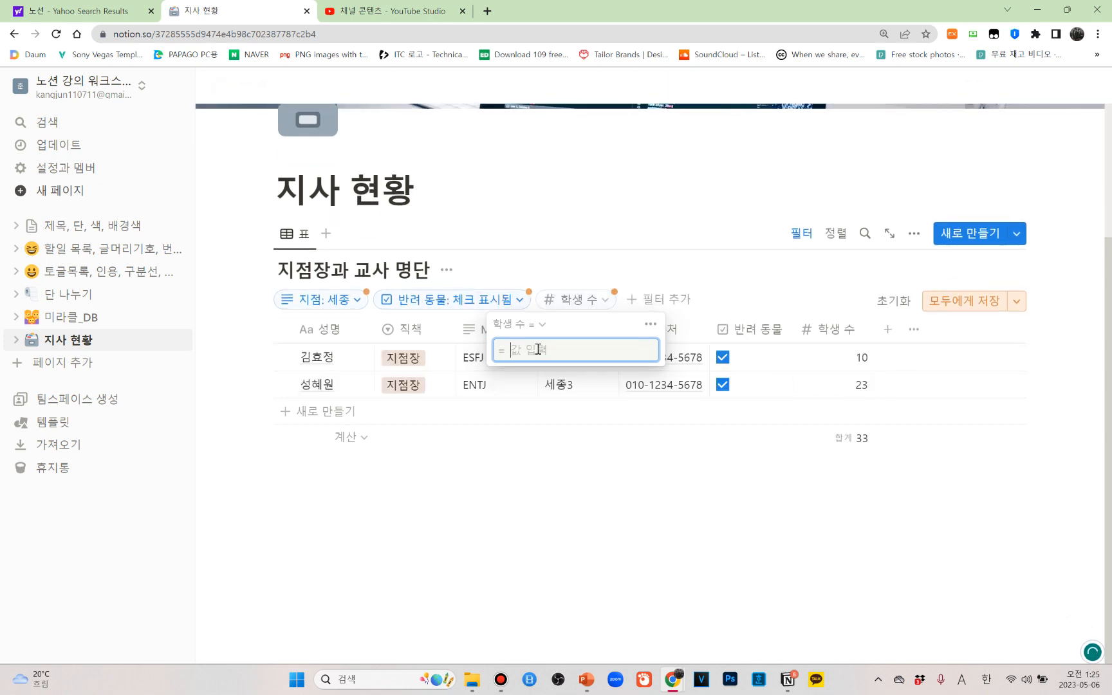
{"action": "type", "text": "20"}
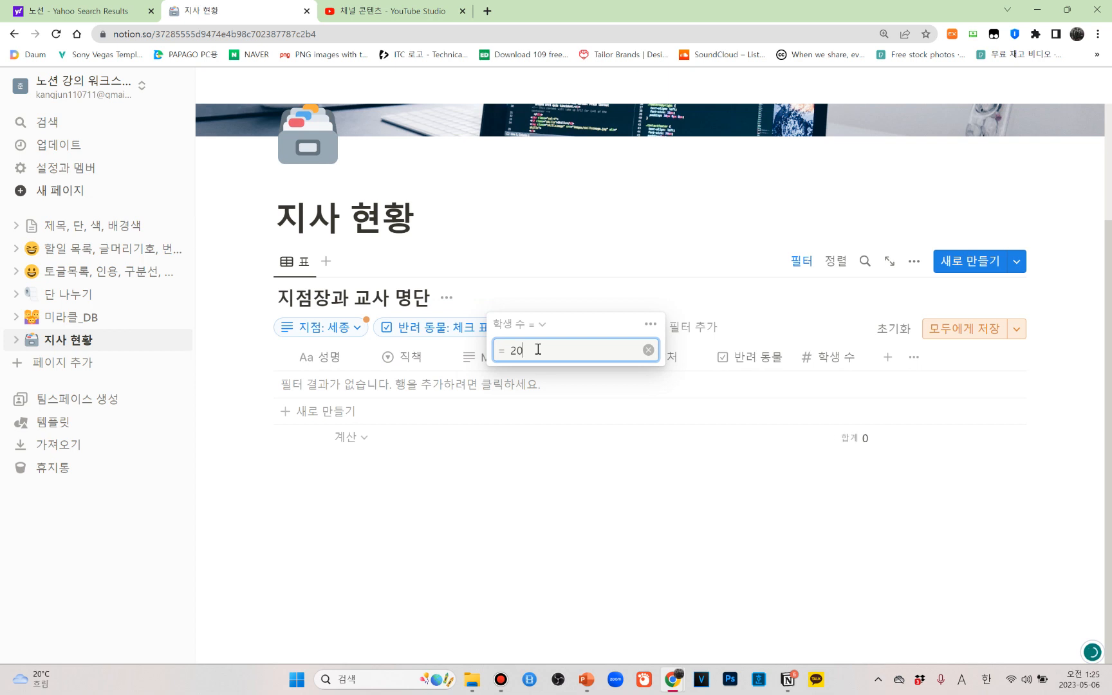
{"action": "key", "text": "BackSpace"}
{"action": "key", "text": "BackSpace"}
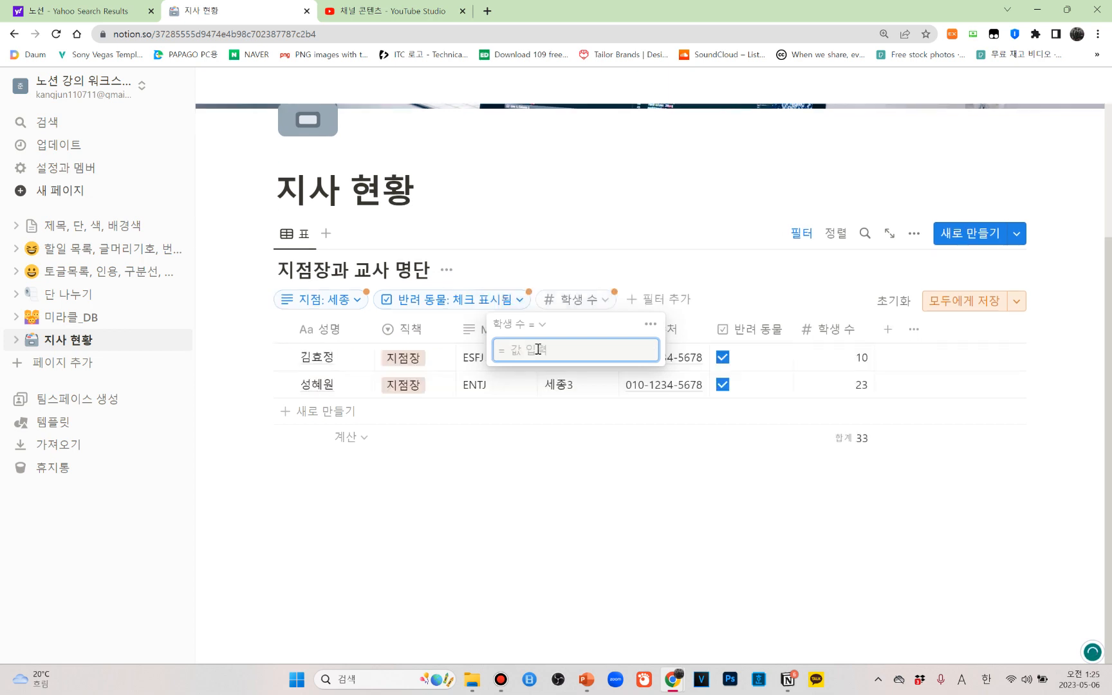
{"action": "type", "text": "10"}
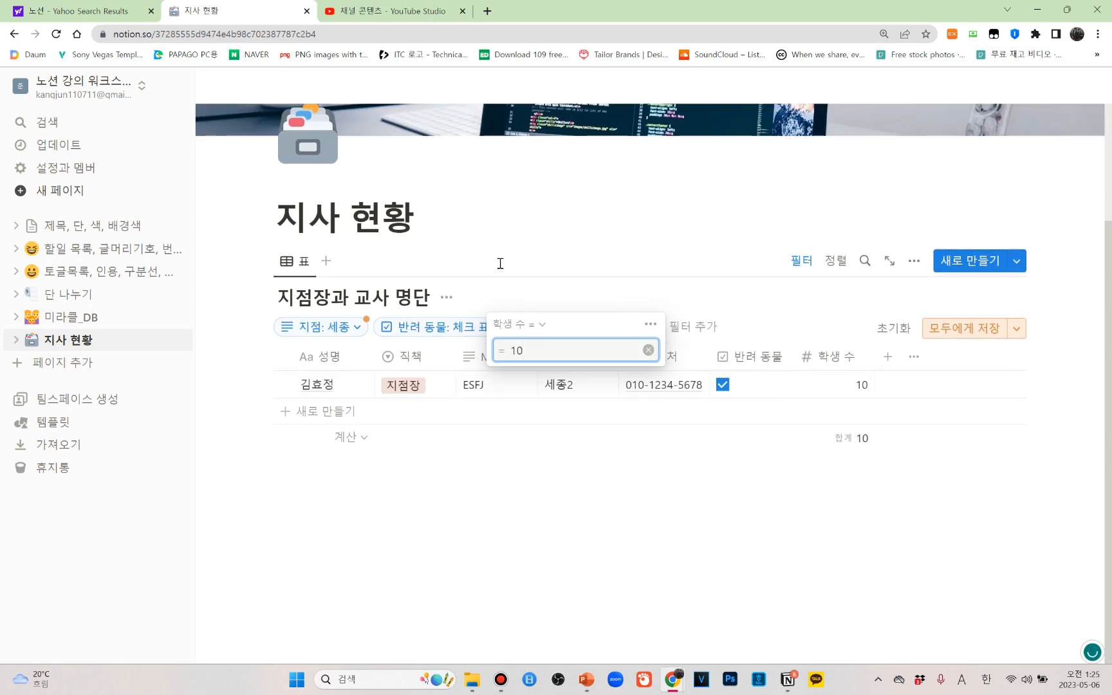
Change the 학생 수 filter's condition to greater than (>) and close the filter's settings
{"action": "left_click", "coordinate": [542, 326]}
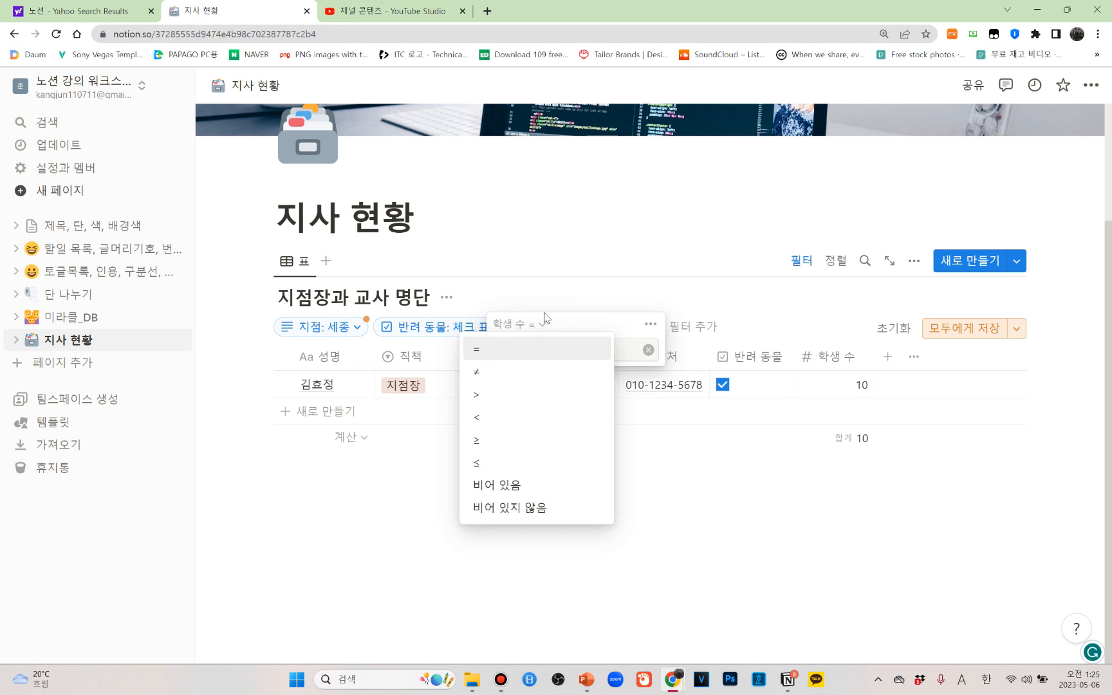
{"action": "key", "text": "ctrl+plus"}
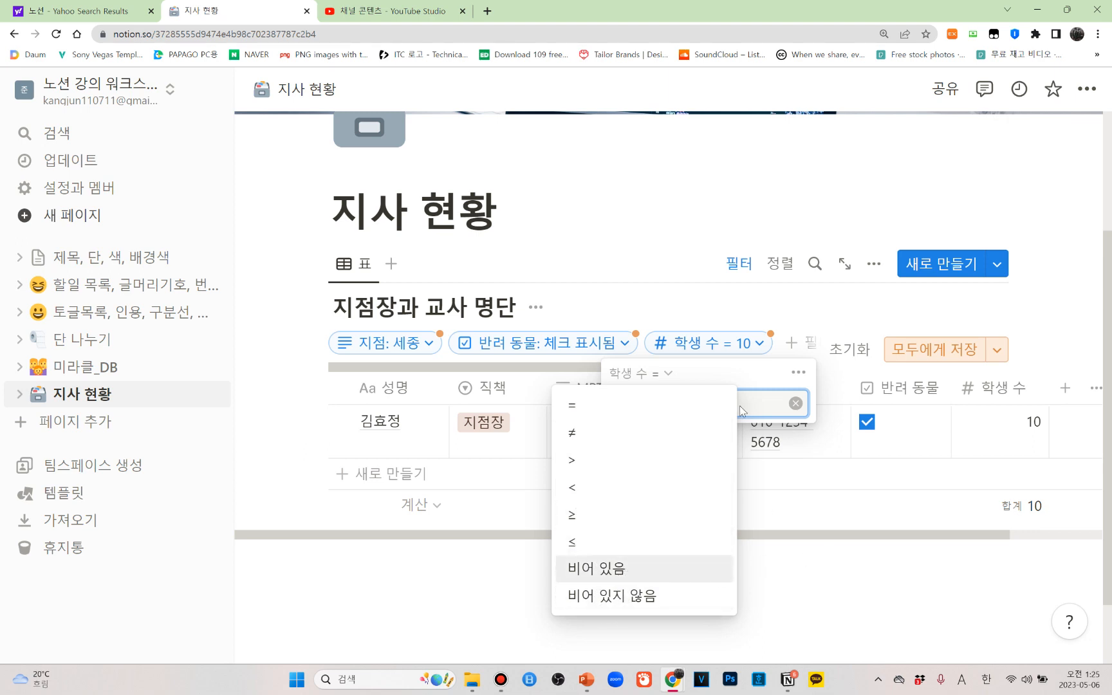
{"action": "left_click", "coordinate": [641, 460]}
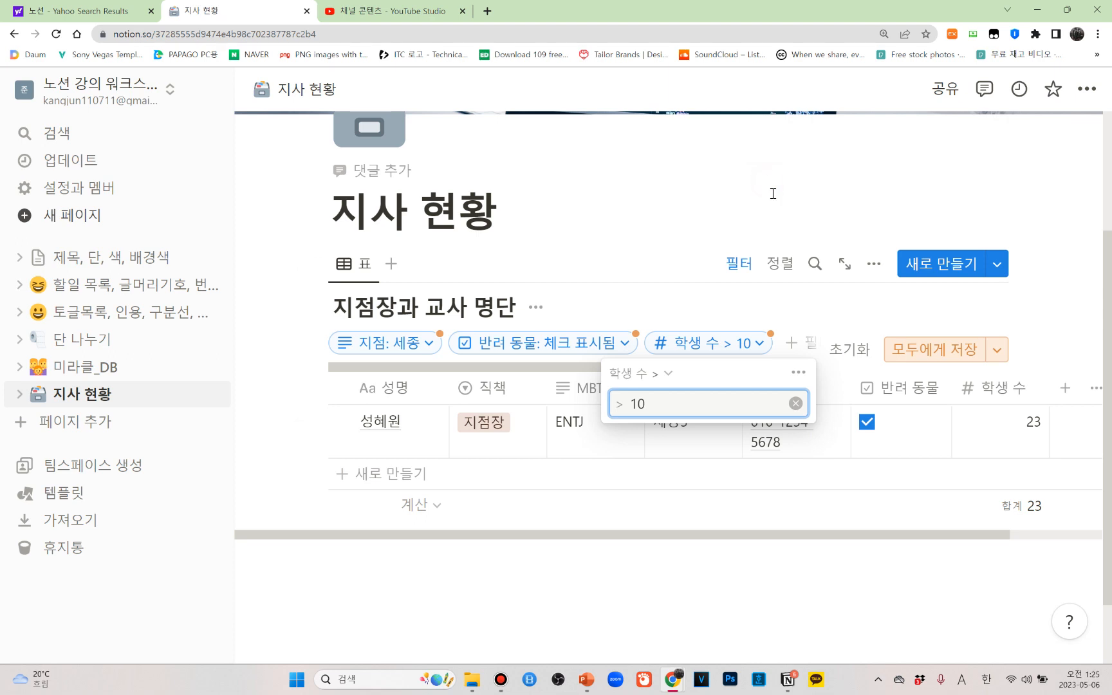
{"action": "left_click", "coordinate": [752, 191]}
{"action": "left_click", "coordinate": [804, 528]}
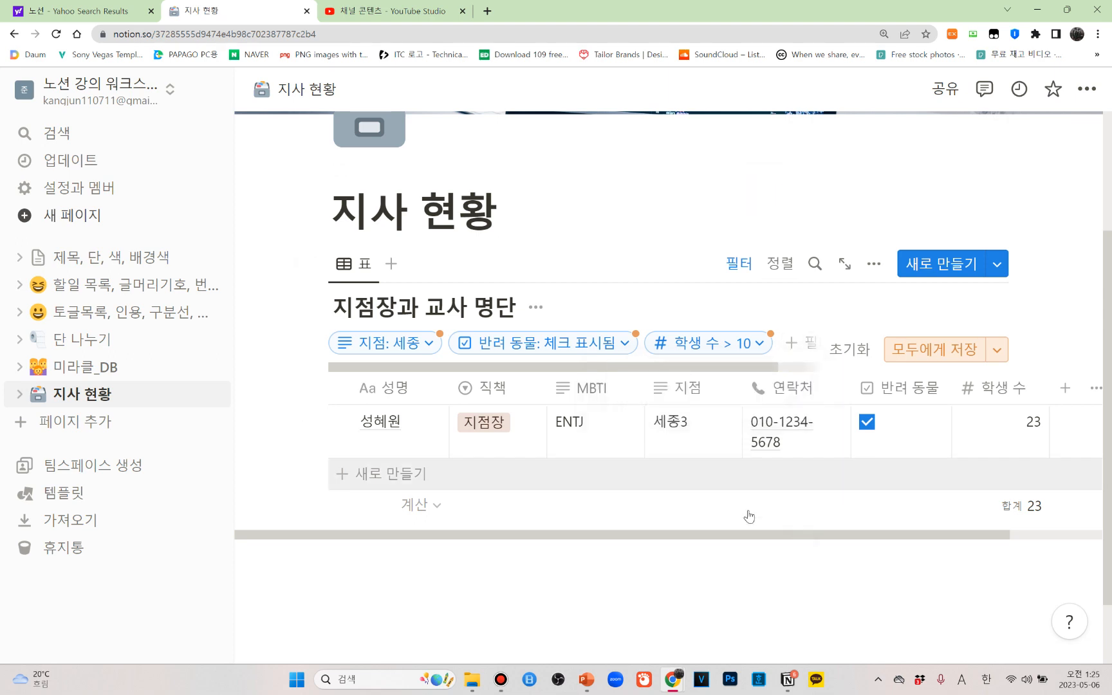
{"action": "key", "text": "ctrl+minus"}
{"action": "key", "text": "ctrl+minus"}
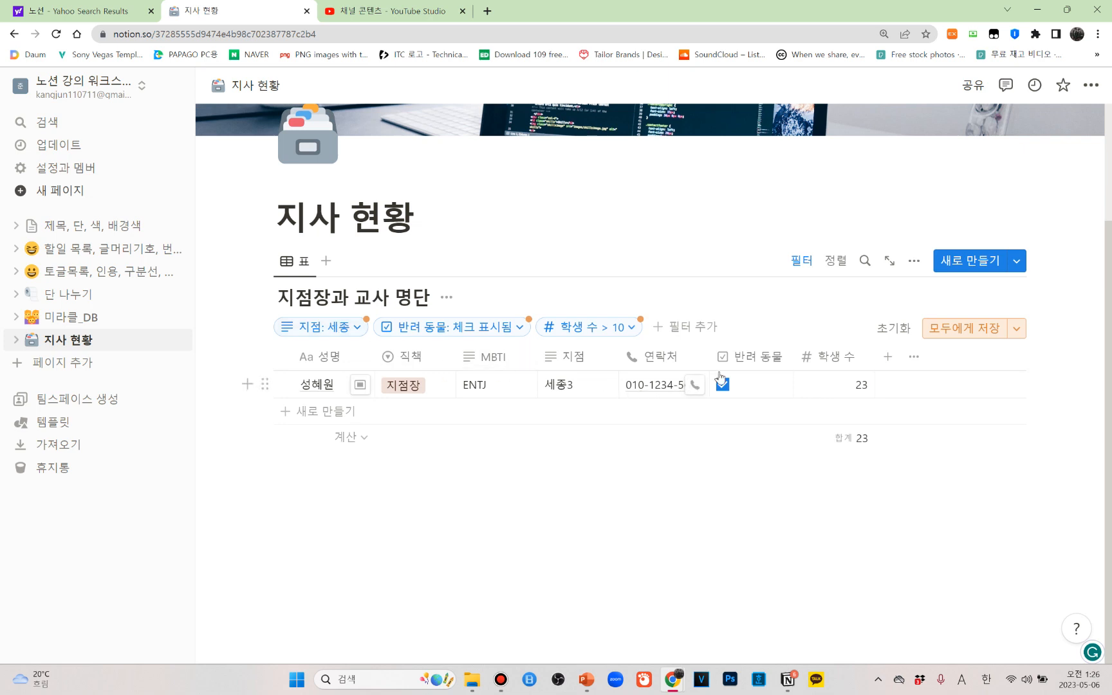
Remove the 학생 수 filter and the 반려 동물 filter from the table
{"action": "left_click", "coordinate": [636, 328]}
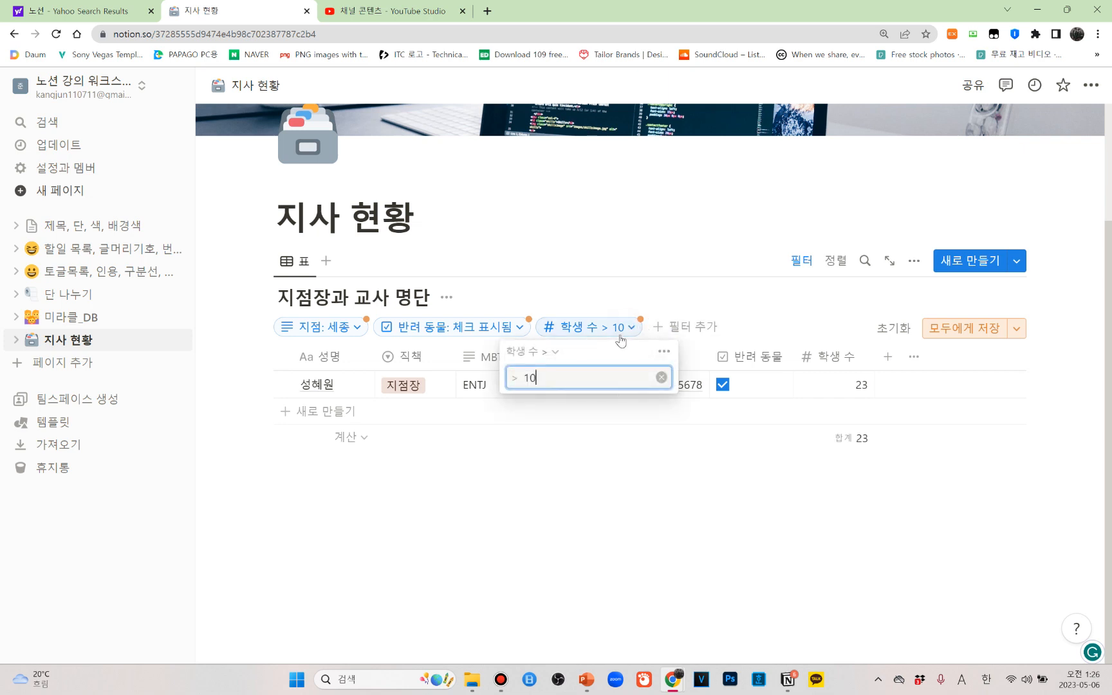
{"action": "left_click", "coordinate": [664, 352]}
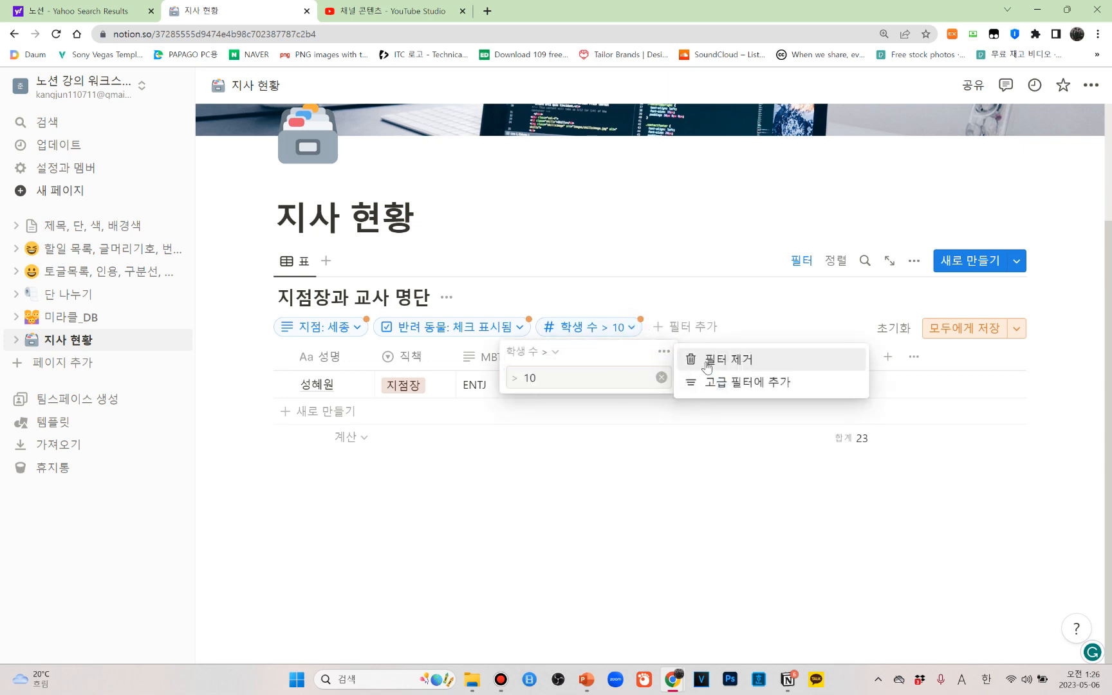
{"action": "left_click", "coordinate": [699, 358]}
{"action": "left_click", "coordinate": [519, 330]}
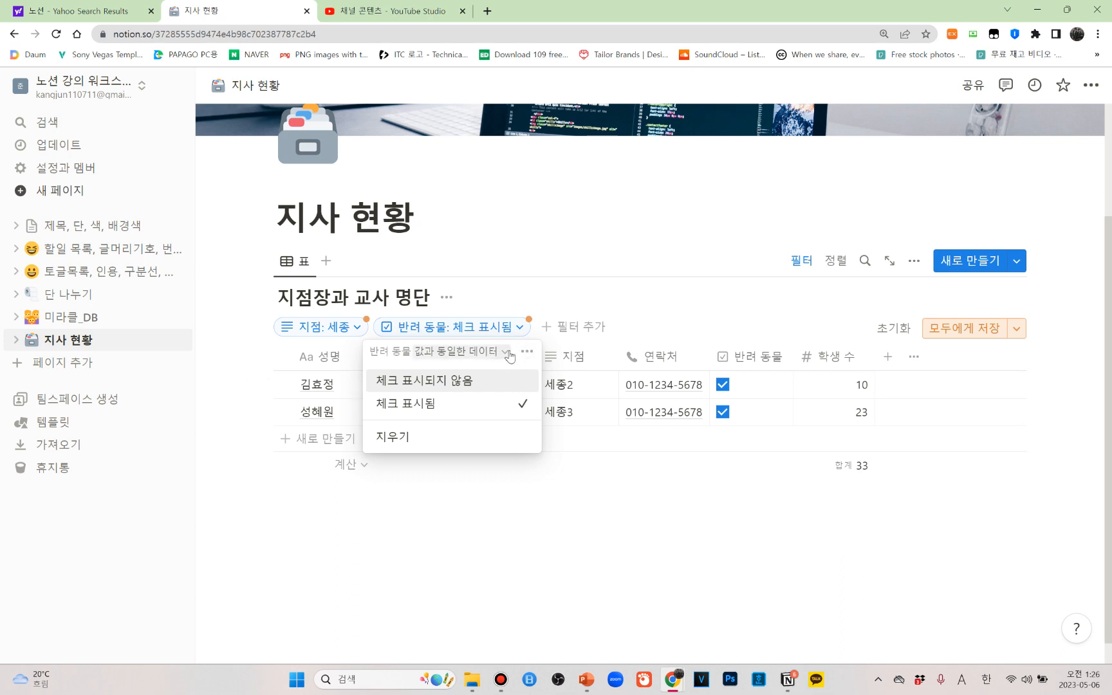
{"action": "left_click", "coordinate": [504, 354]}
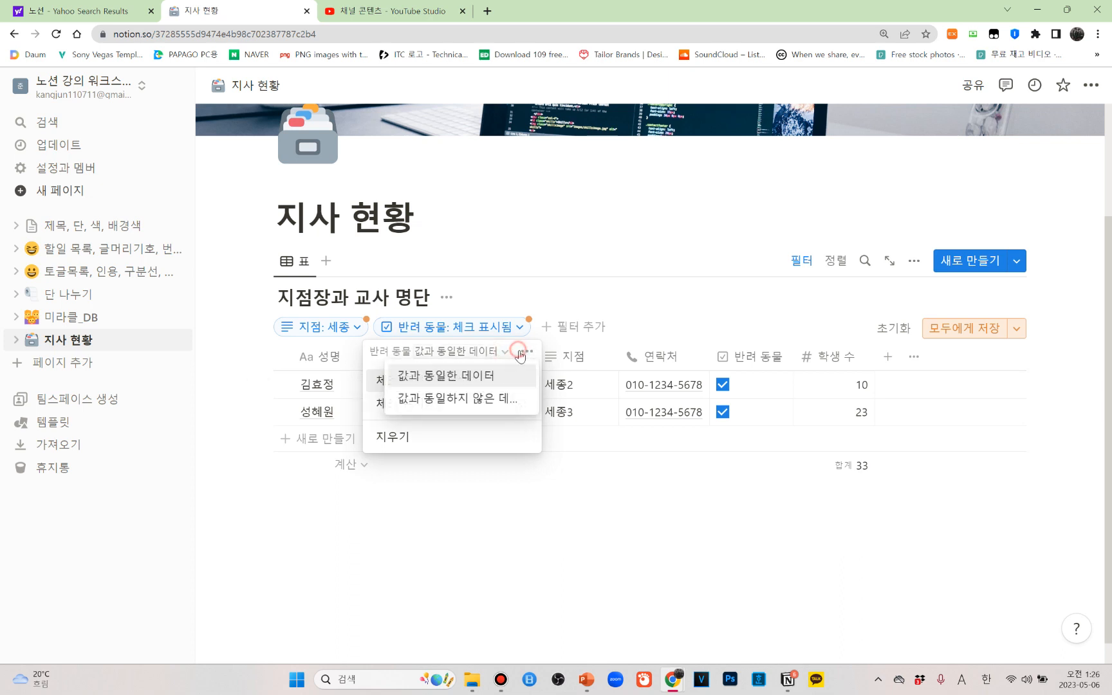
{"action": "left_click", "coordinate": [523, 354]}
{"action": "left_click", "coordinate": [551, 356]}
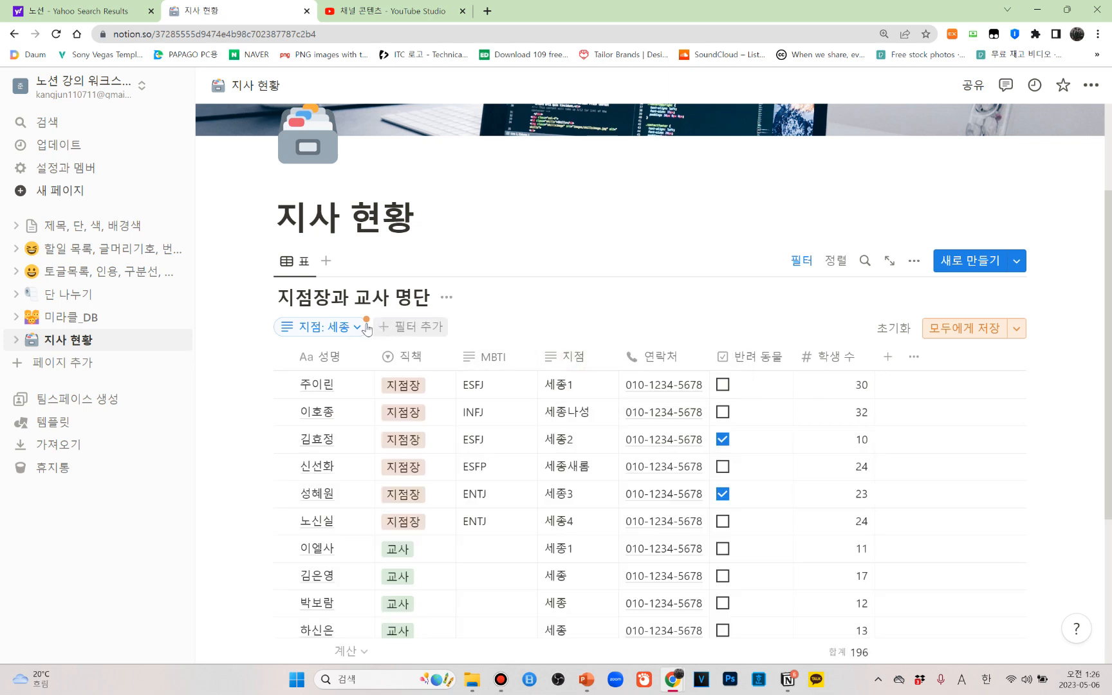
Remove the remaining 지점 filter from the table and hide the filter bar
{"action": "left_click", "coordinate": [358, 329]}
{"action": "left_click", "coordinate": [364, 351]}
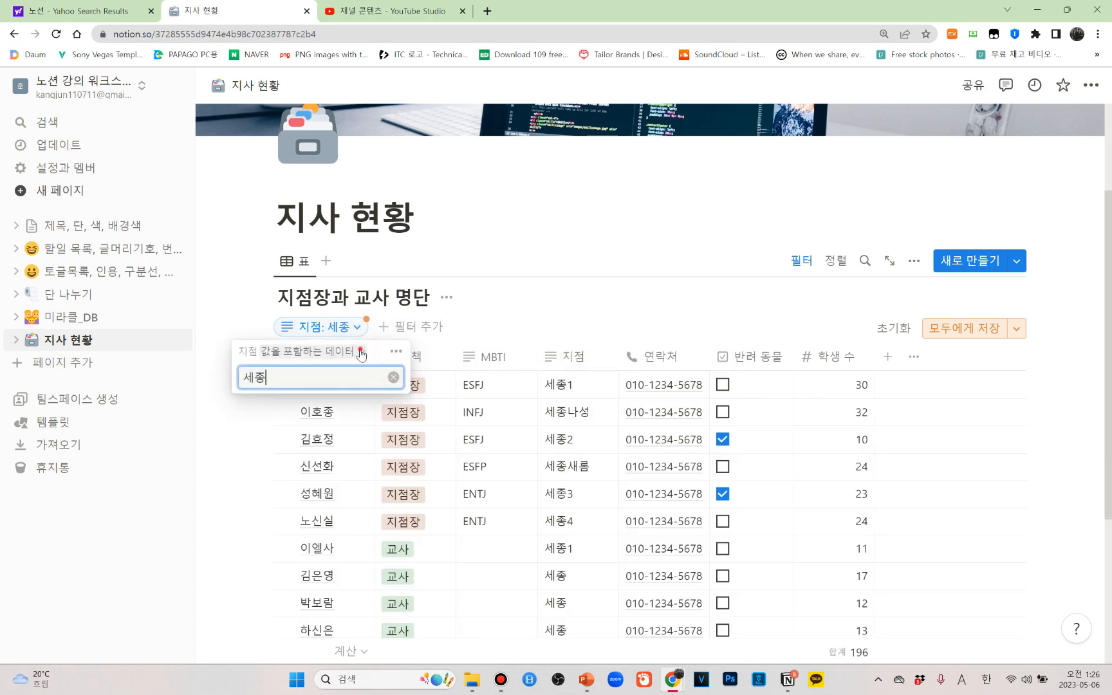
{"action": "left_click", "coordinate": [399, 354]}
{"action": "left_click", "coordinate": [397, 353]}
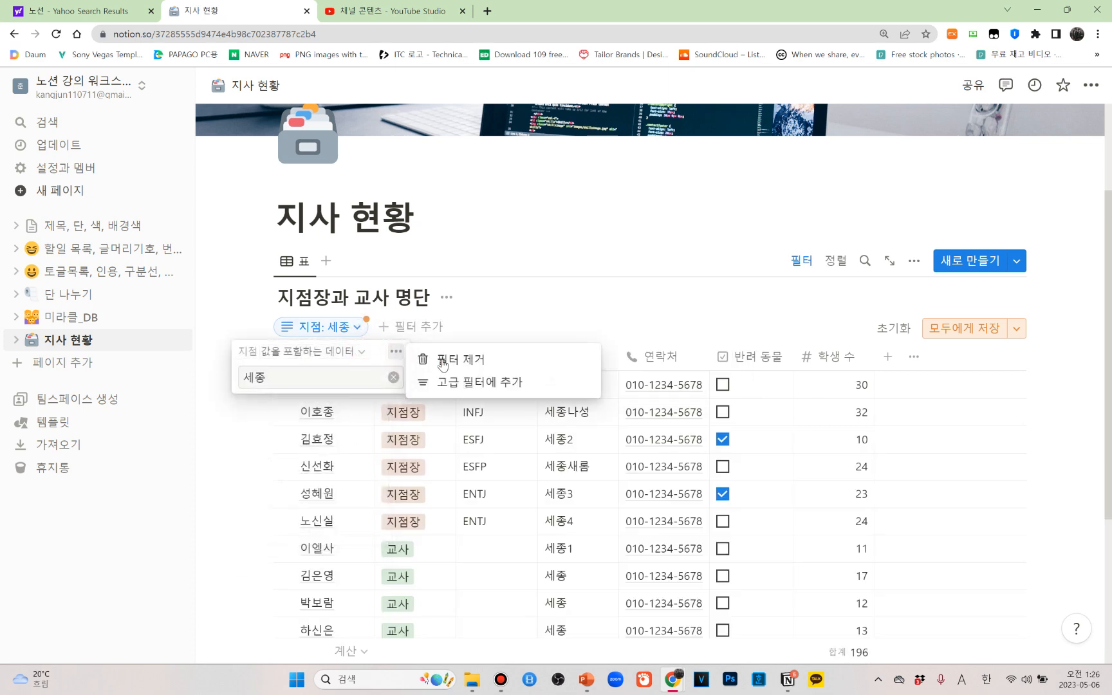
{"action": "left_click", "coordinate": [443, 363]}
{"action": "scroll", "coordinate": [757, 466], "scroll_direction": "down", "scroll_amount": 4}
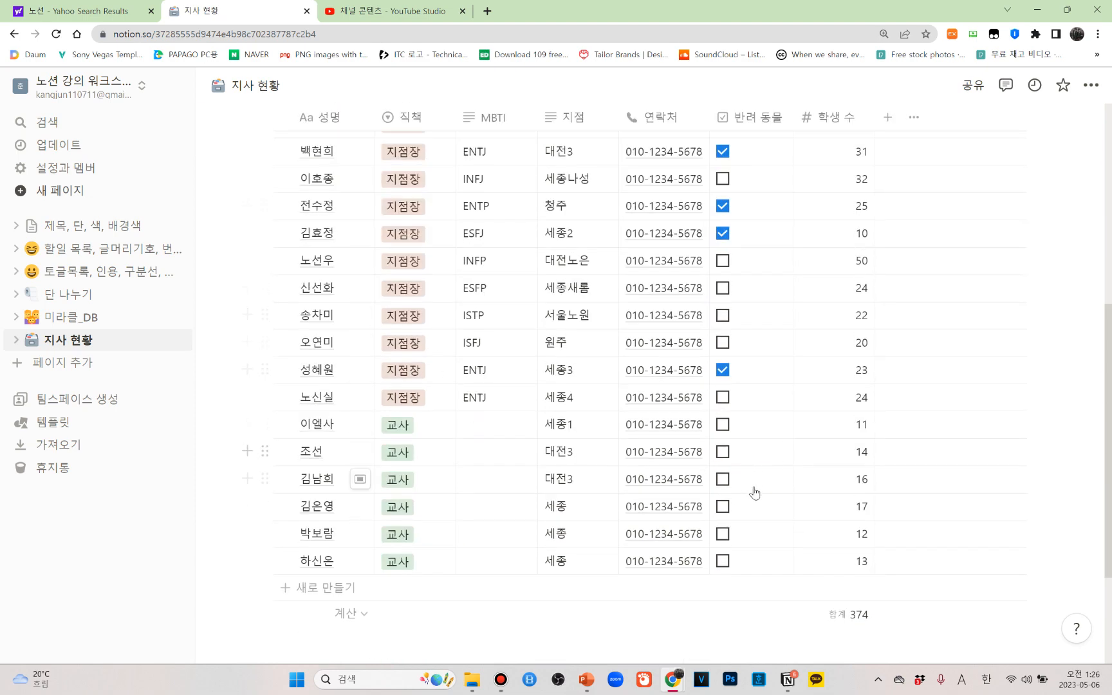
{"action": "scroll", "coordinate": [752, 491], "scroll_direction": "up", "scroll_amount": 3}
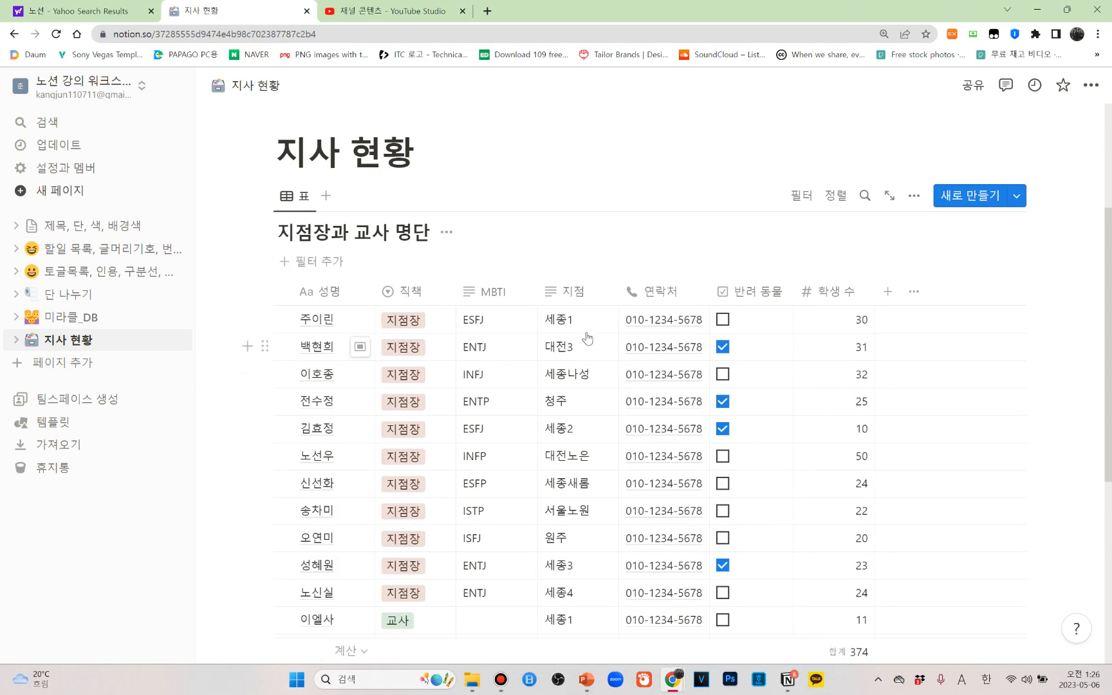
{"action": "left_click", "coordinate": [807, 205]}
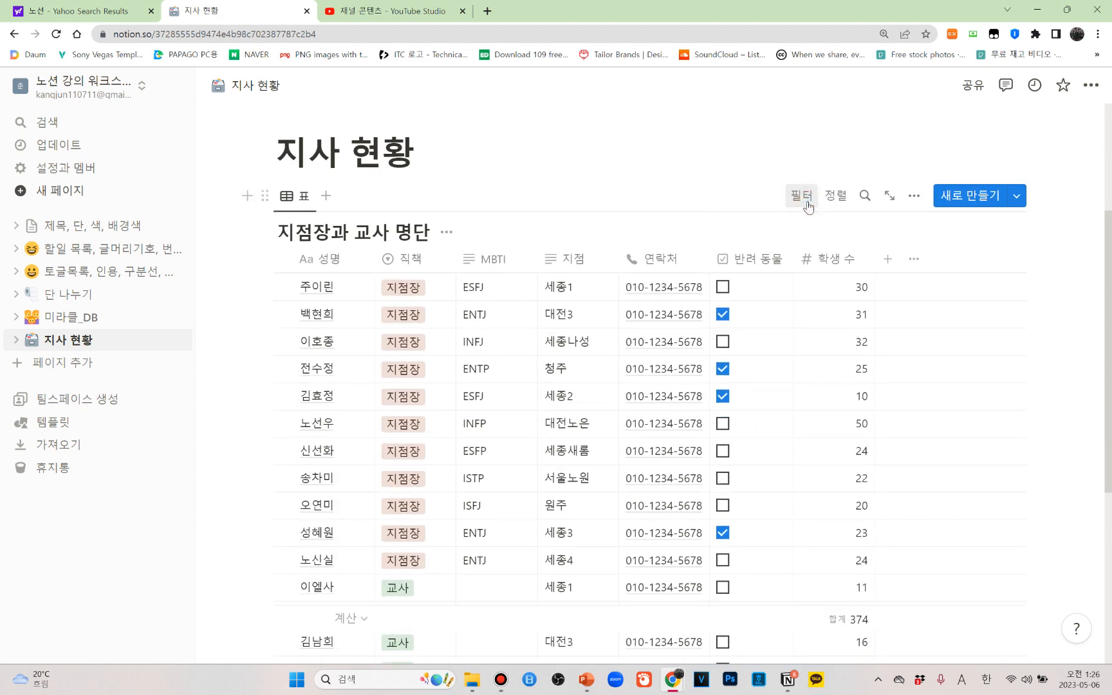
{"action": "left_click", "coordinate": [809, 204]}
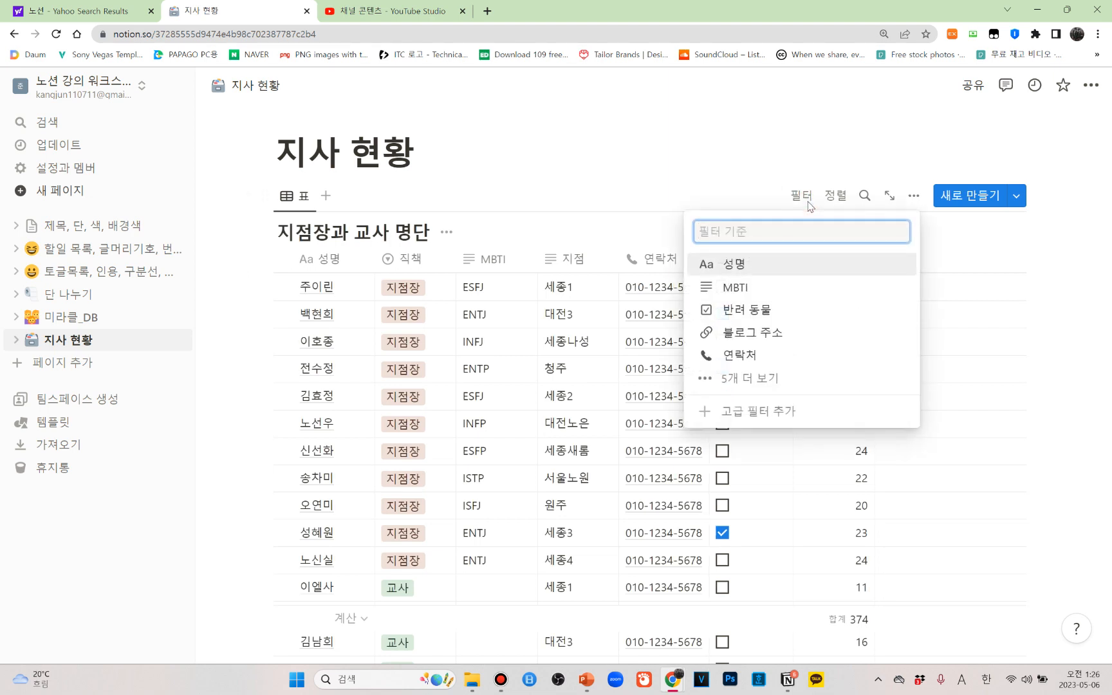
{"action": "left_click", "coordinate": [256, 214]}
{"action": "scroll", "coordinate": [644, 451], "scroll_direction": "down", "scroll_amount": 4}
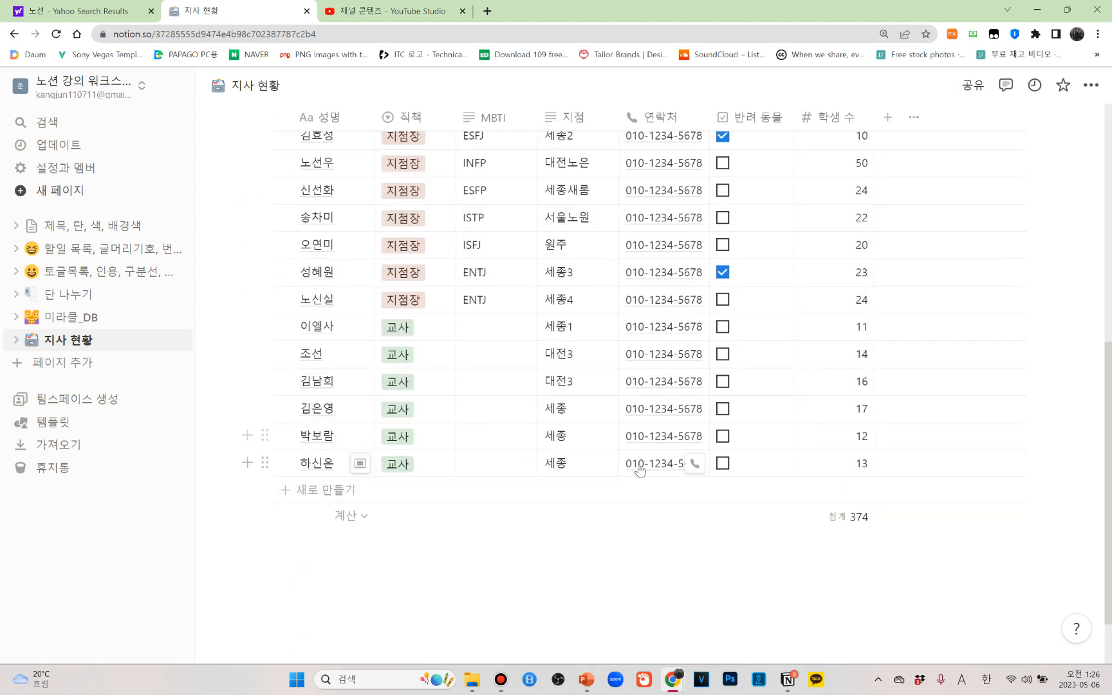
{"action": "scroll", "coordinate": [640, 472], "scroll_direction": "up", "scroll_amount": 5}
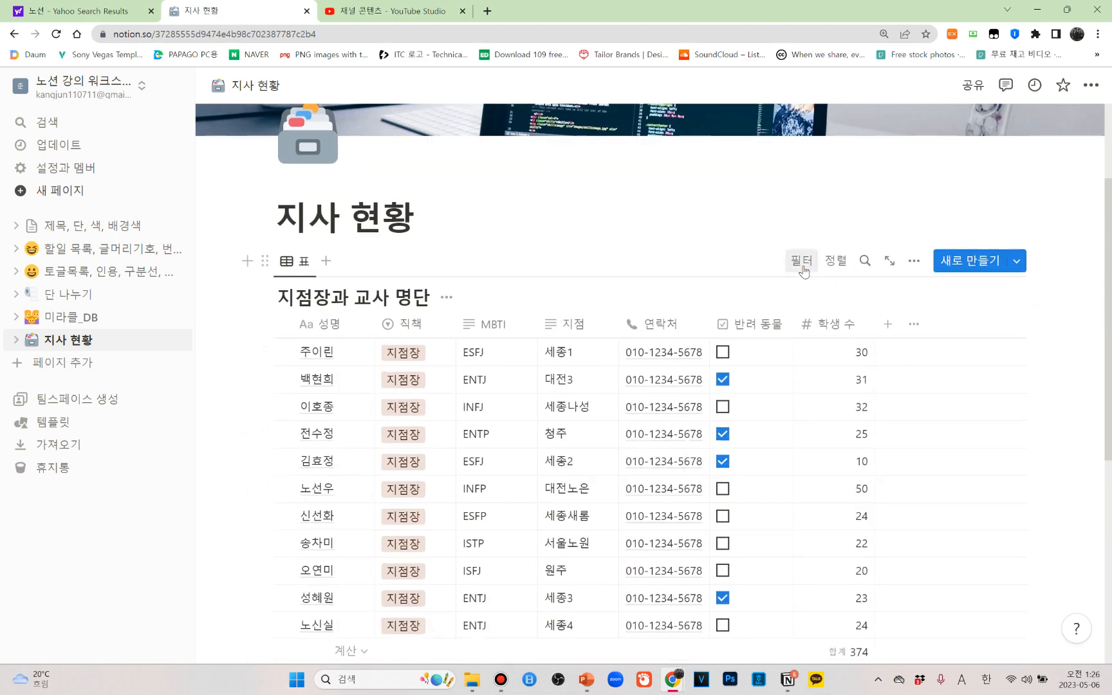
Filter the 지점장과 교사 명단 table to rows whose MBTI contains EN and close the filter's settings
{"action": "left_click", "coordinate": [803, 269]}
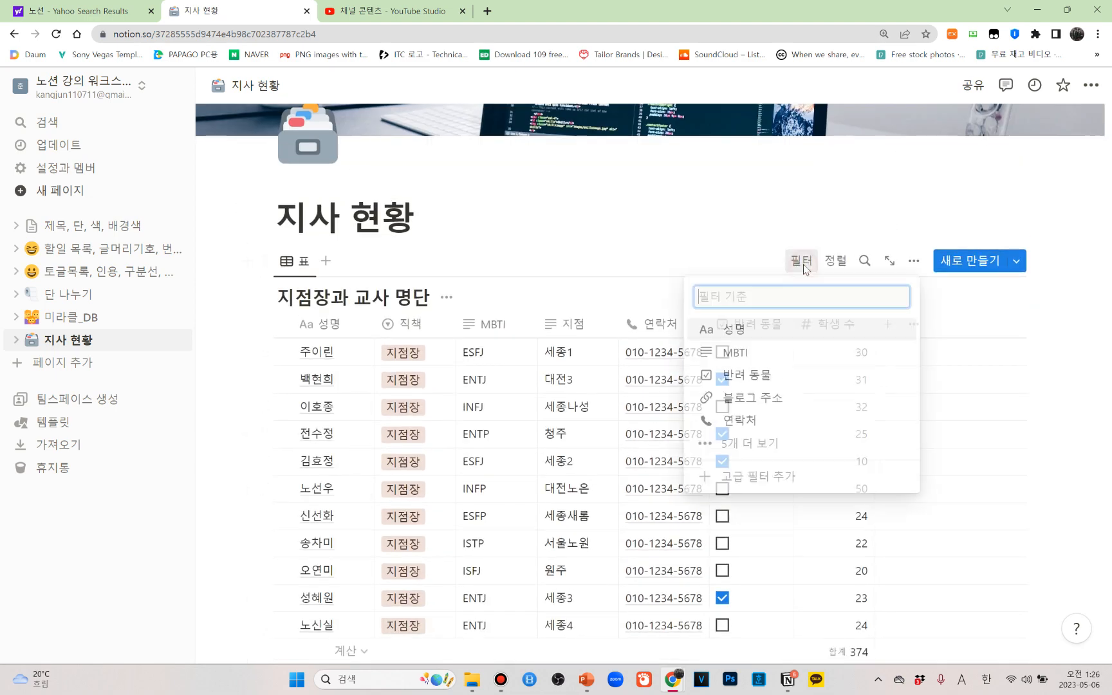
{"action": "left_click", "coordinate": [737, 359]}
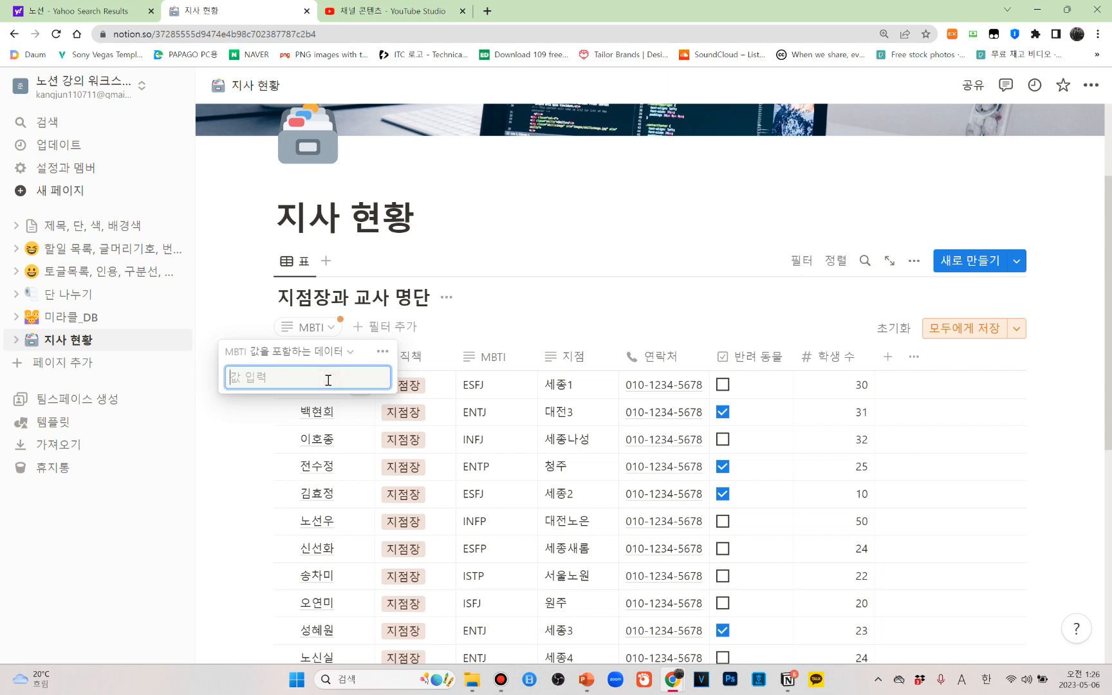
{"action": "type", "text": "E"}
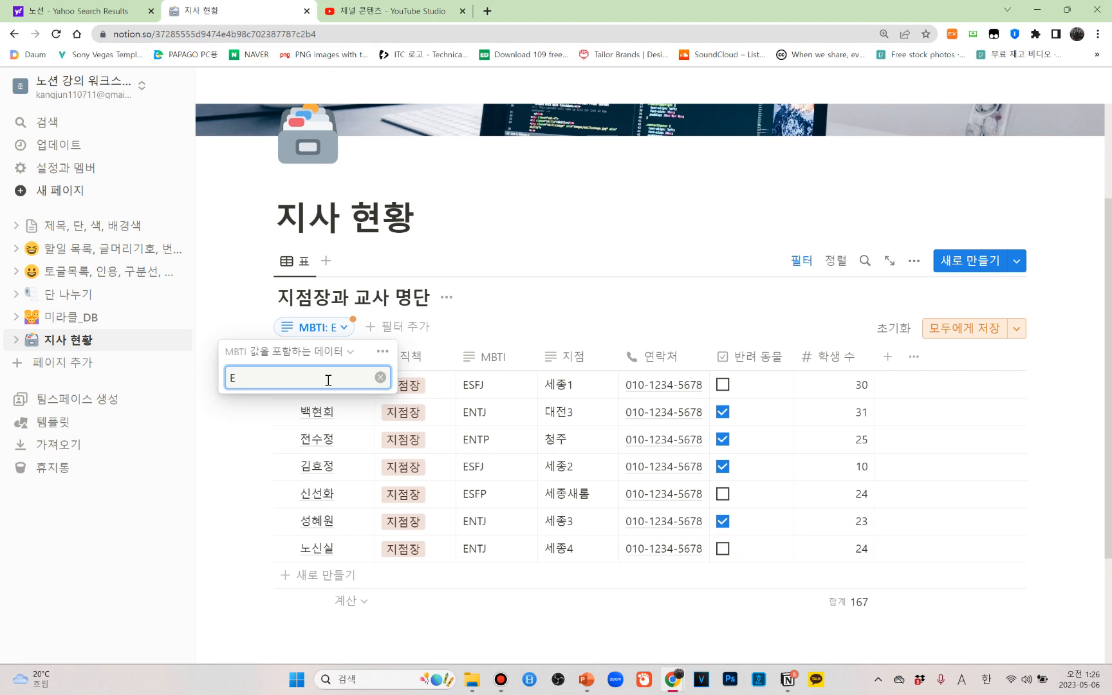
{"action": "type", "text": "N"}
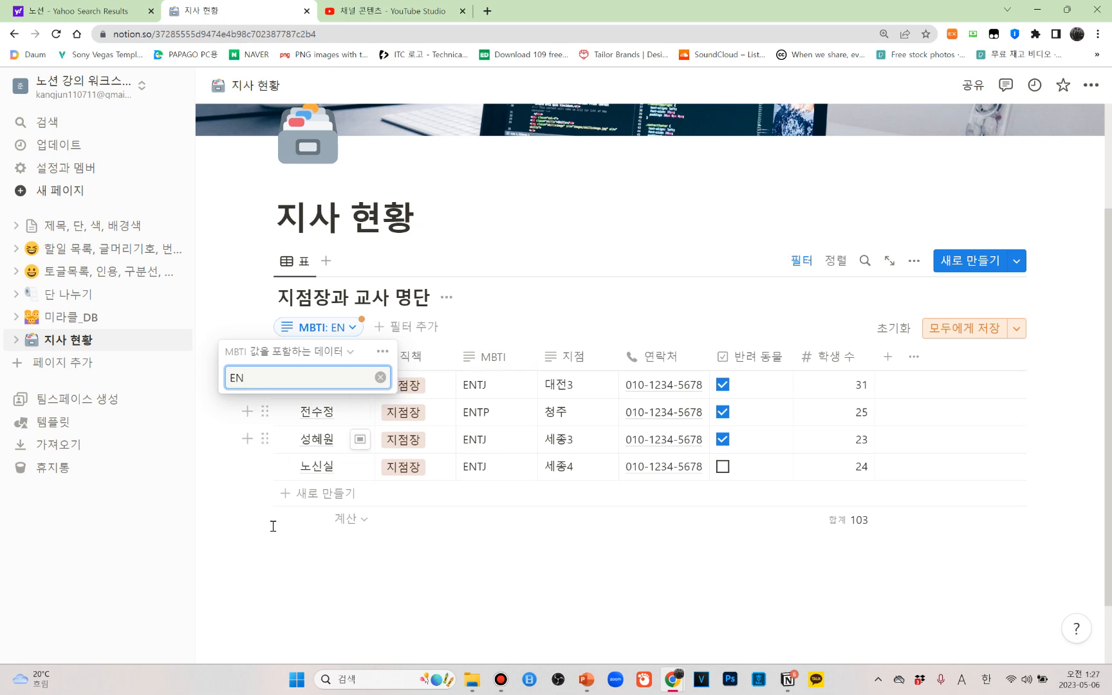
{"action": "left_click", "coordinate": [264, 554]}
{"action": "key", "text": "Escape"}
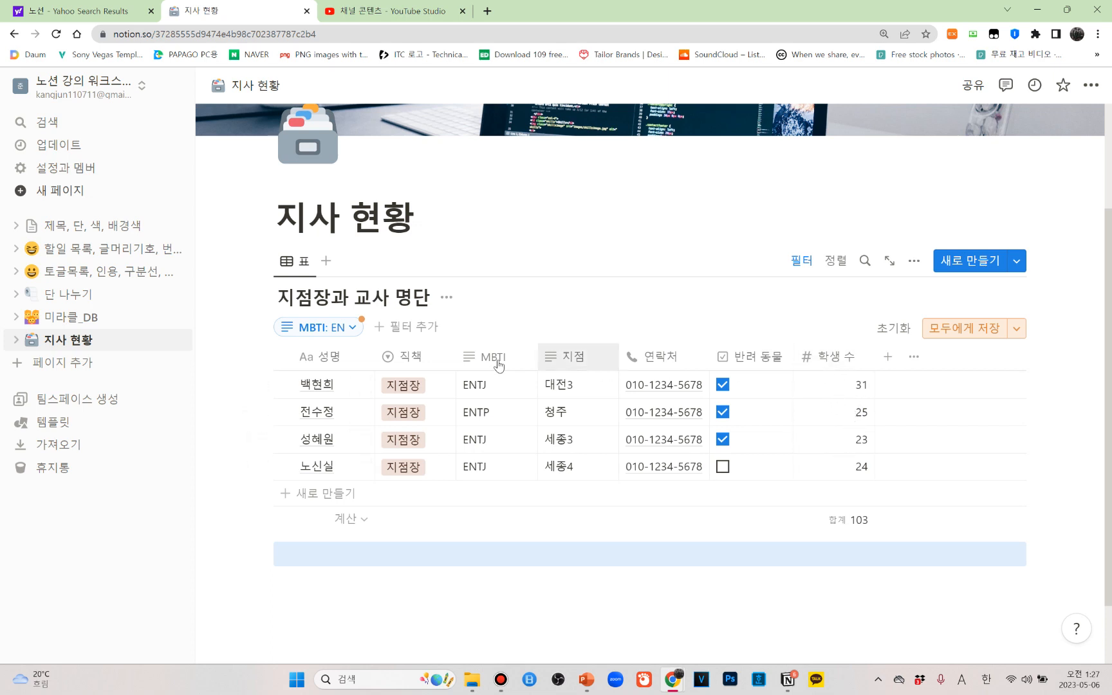
Add a second filter showing only rows with 학생 수 greater than (>) 30 and close its settings
{"action": "left_click", "coordinate": [390, 327]}
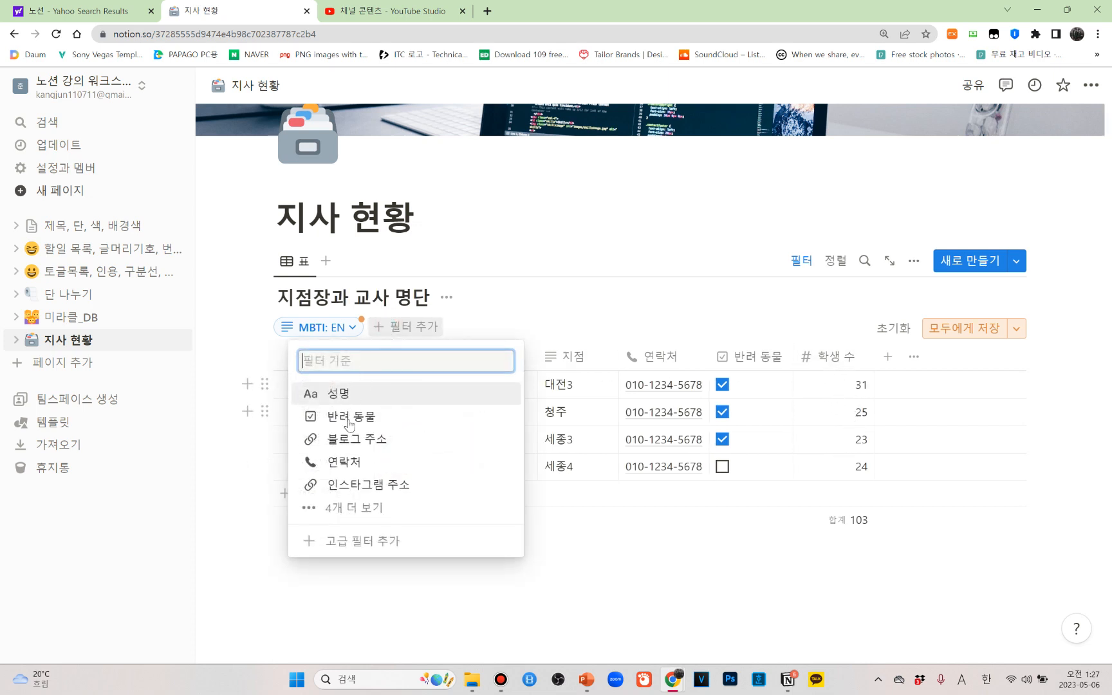
{"action": "left_click", "coordinate": [351, 508]}
{"action": "left_click", "coordinate": [348, 576]}
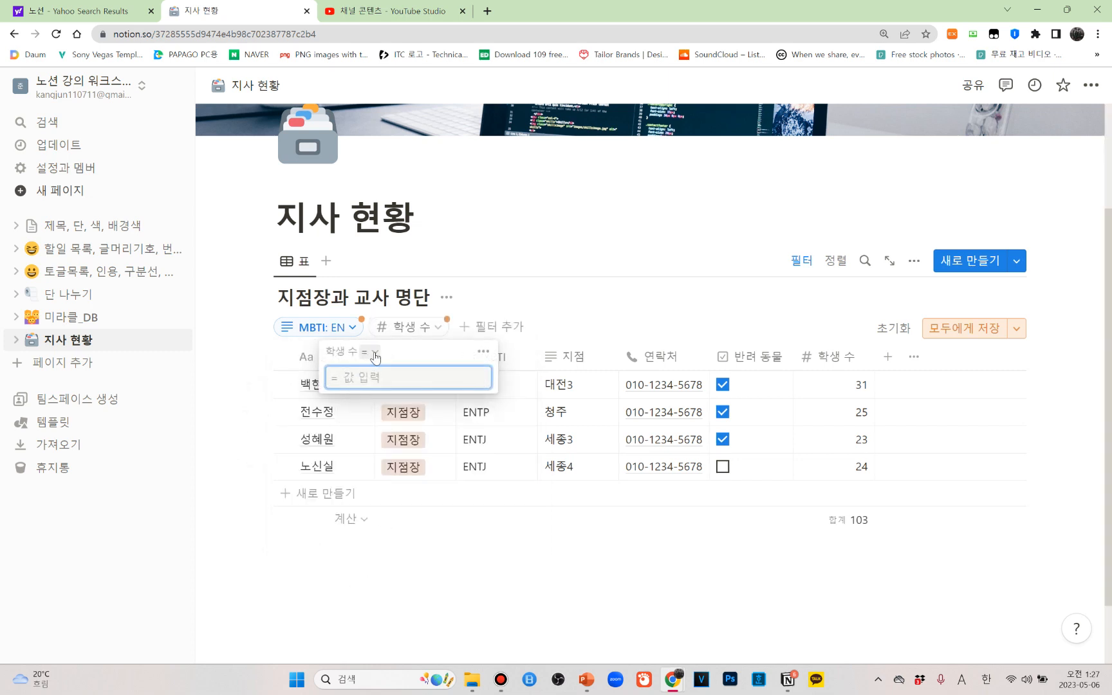
{"action": "type", "text": "30"}
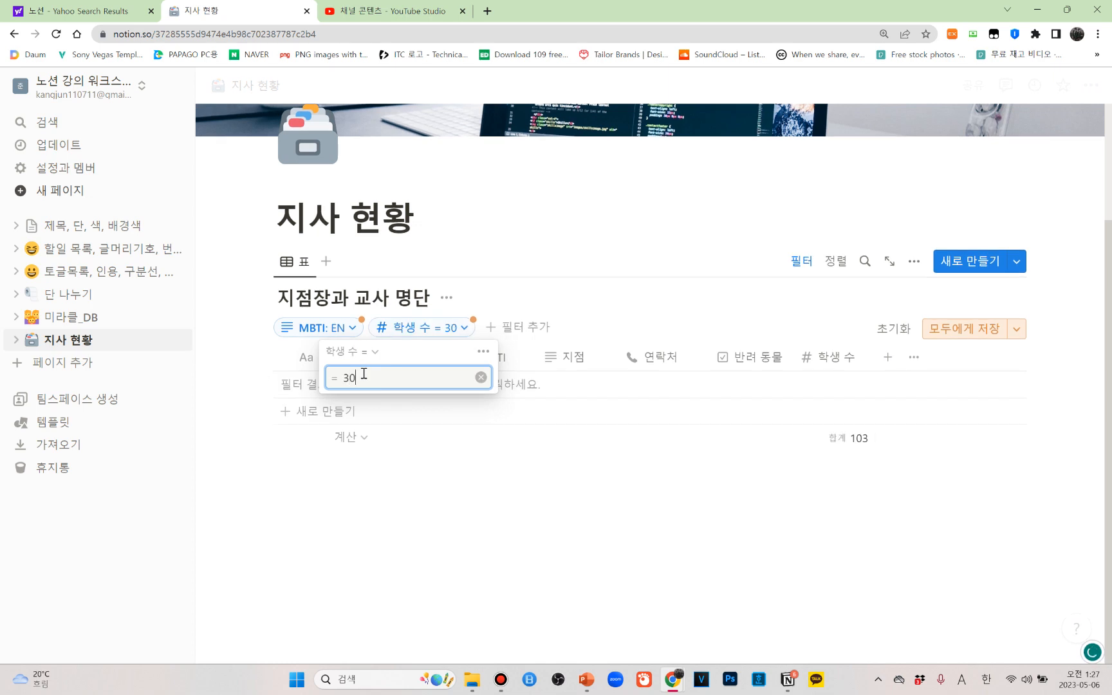
{"action": "left_click", "coordinate": [367, 352]}
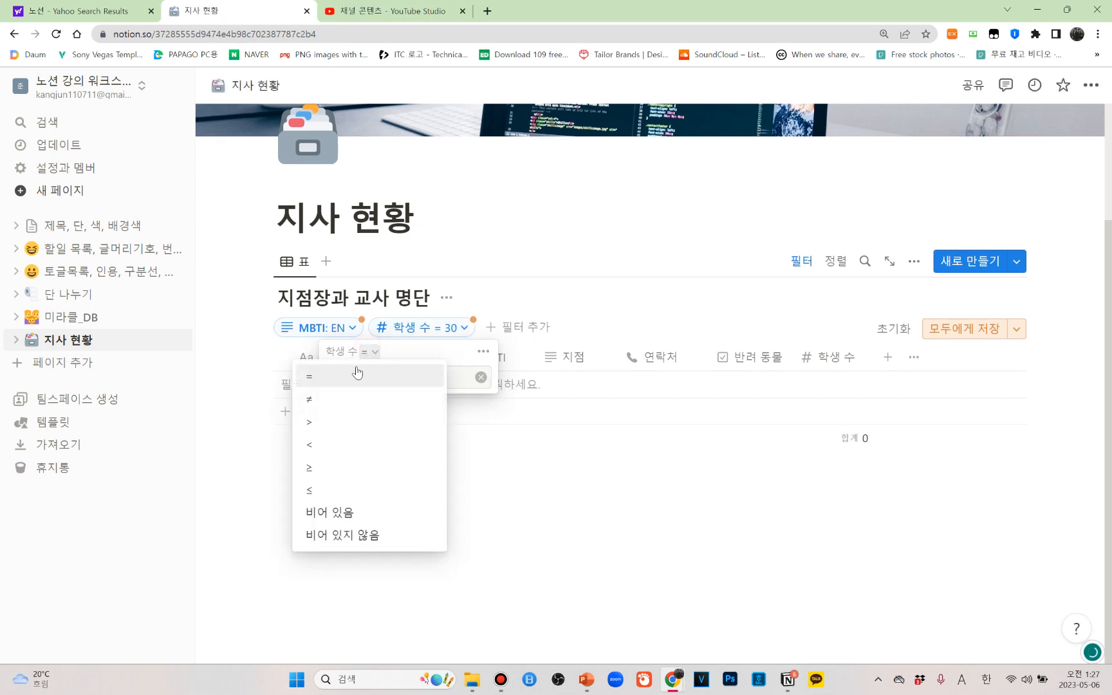
{"action": "left_click", "coordinate": [310, 423]}
{"action": "left_click", "coordinate": [550, 567]}
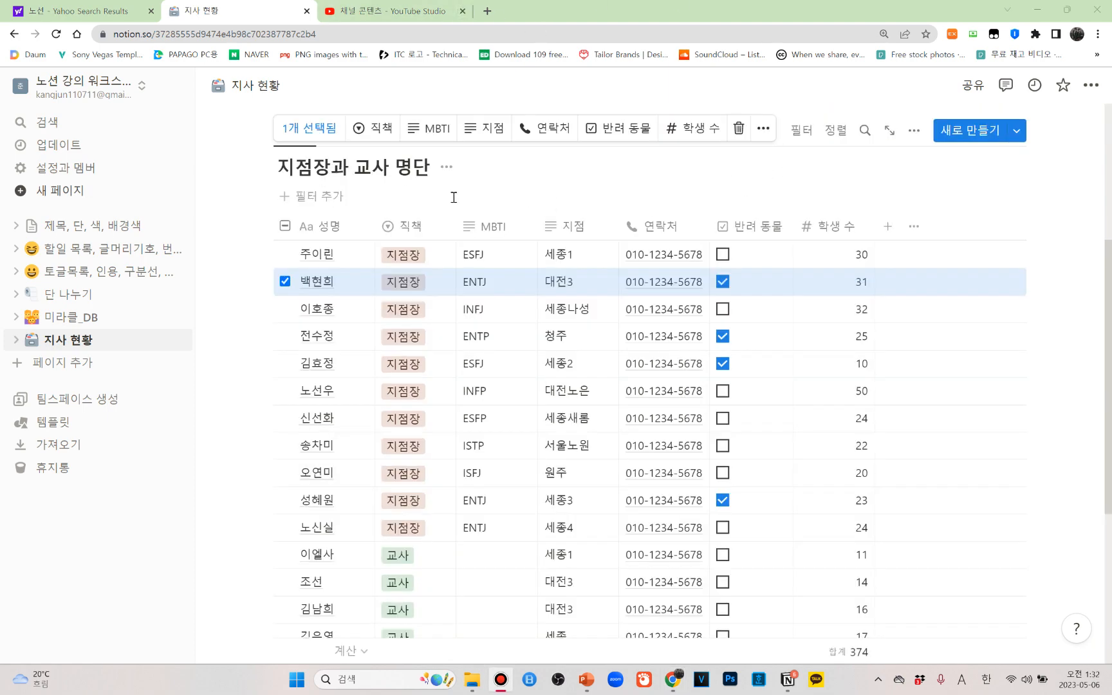
Clear the row selection in the 지점장과 교사 명단 table
{"action": "scroll", "coordinate": [508, 235], "scroll_direction": "up", "scroll_amount": 2}
{"action": "key", "text": "Escape"}
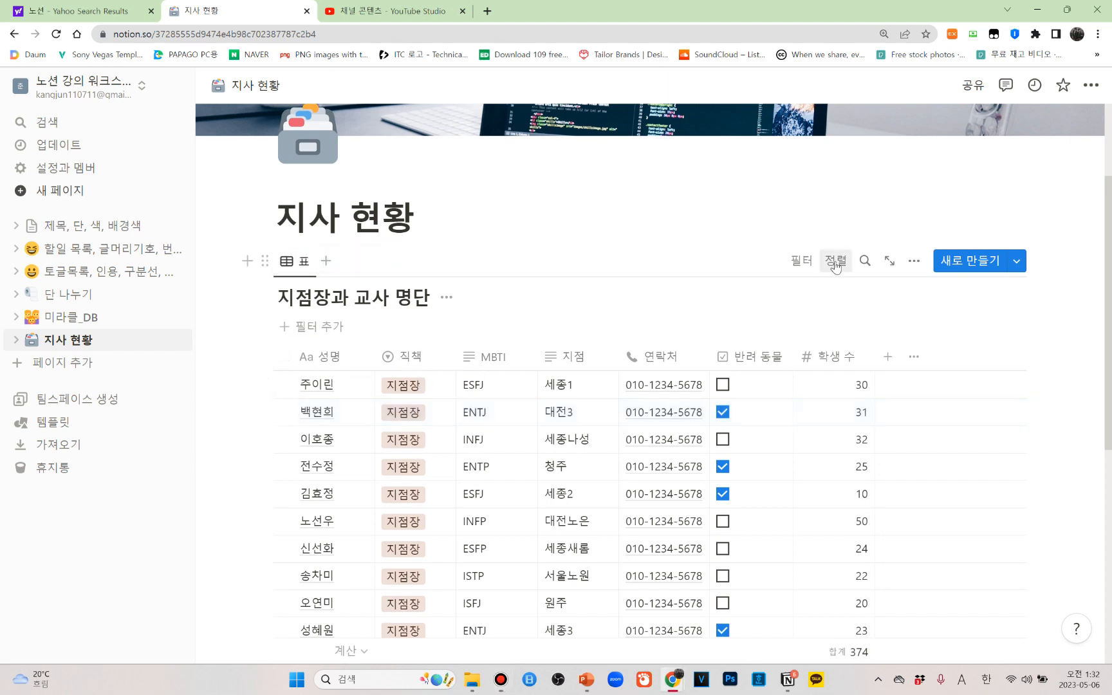
{"action": "scroll", "coordinate": [680, 383], "scroll_direction": "down", "scroll_amount": 2}
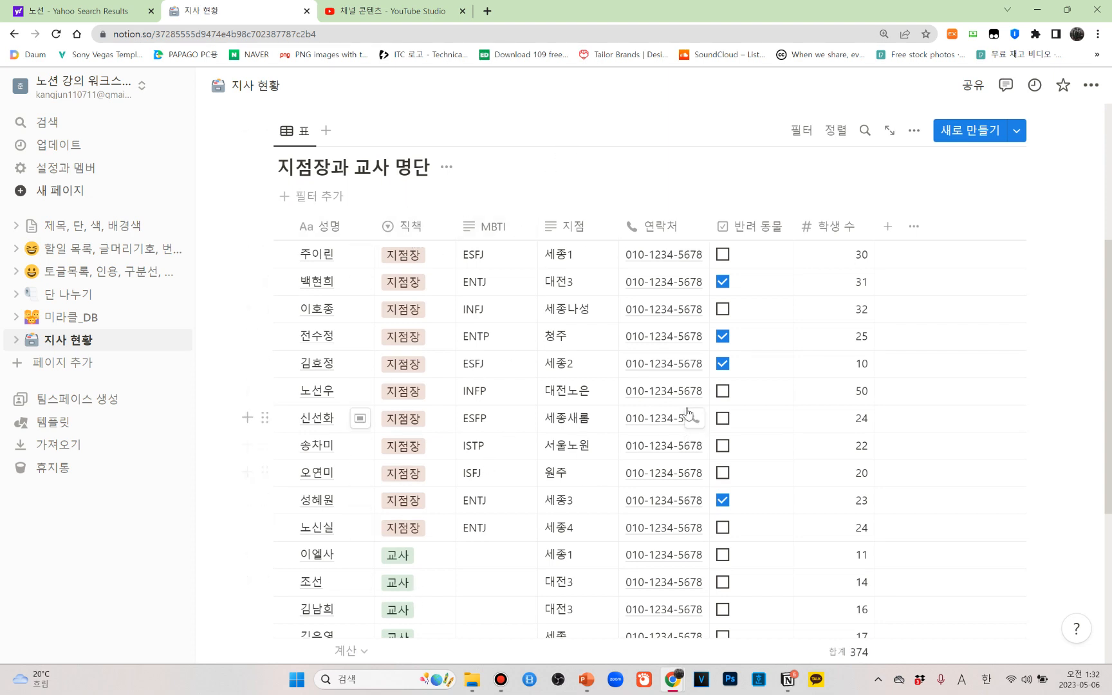
{"action": "scroll", "coordinate": [689, 418], "scroll_direction": "up", "scroll_amount": 2}
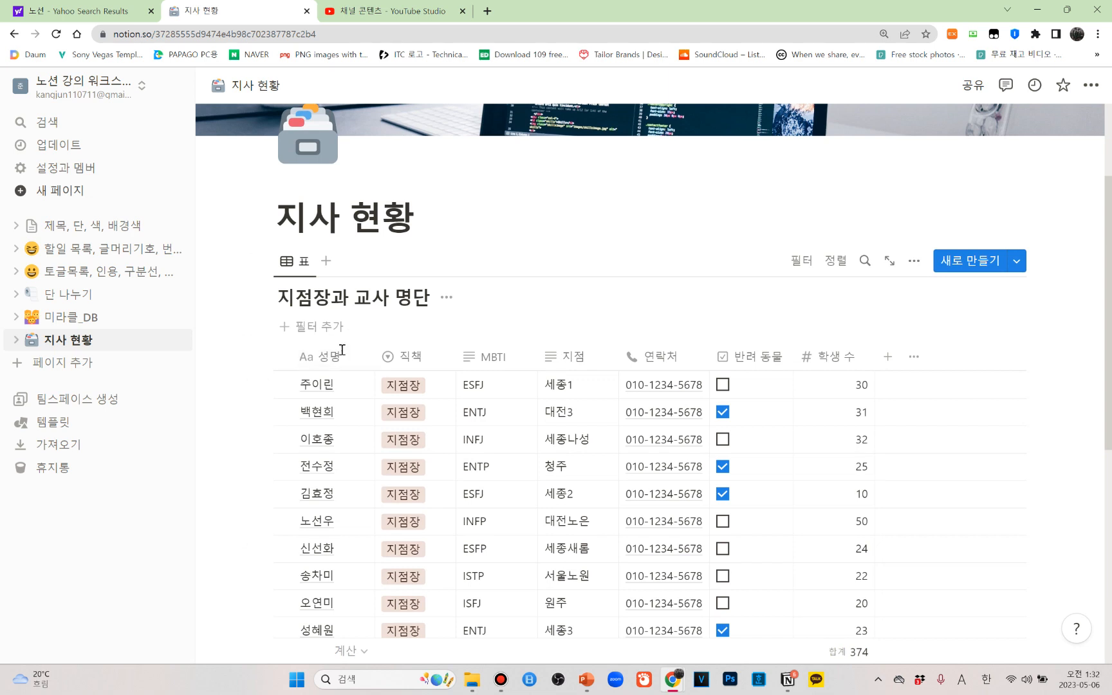
Try sorting the table by 반려 동물 in ascending order (오름차순) and remove that sort again
{"action": "left_click", "coordinate": [834, 261]}
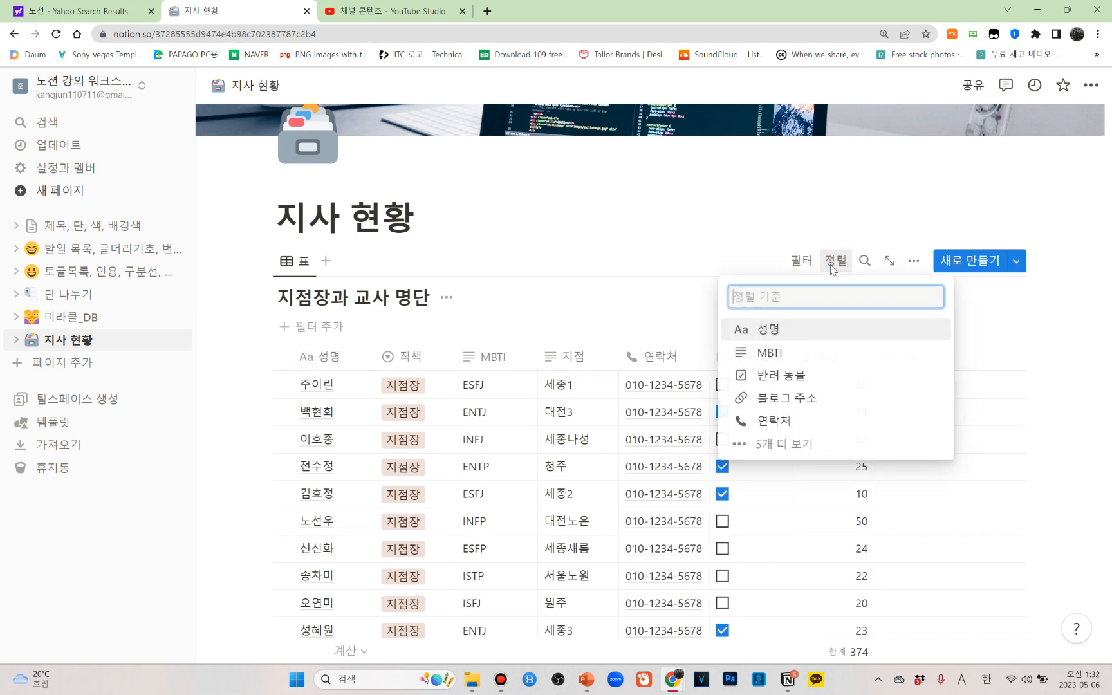
{"action": "left_click", "coordinate": [781, 375]}
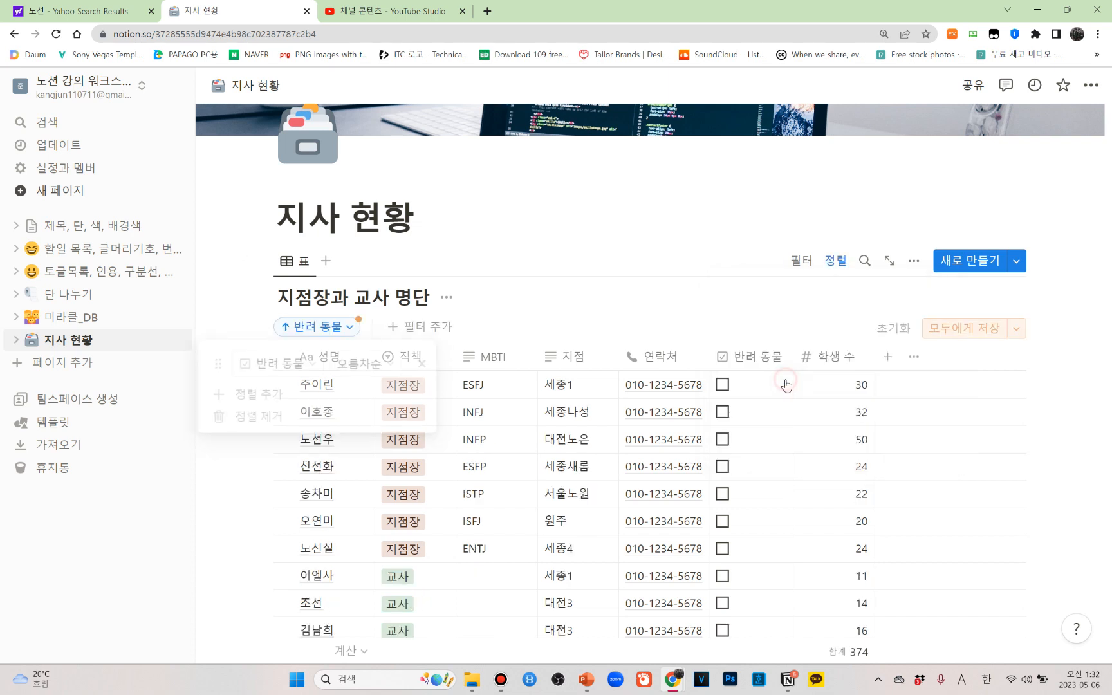
{"action": "left_click", "coordinate": [424, 366]}
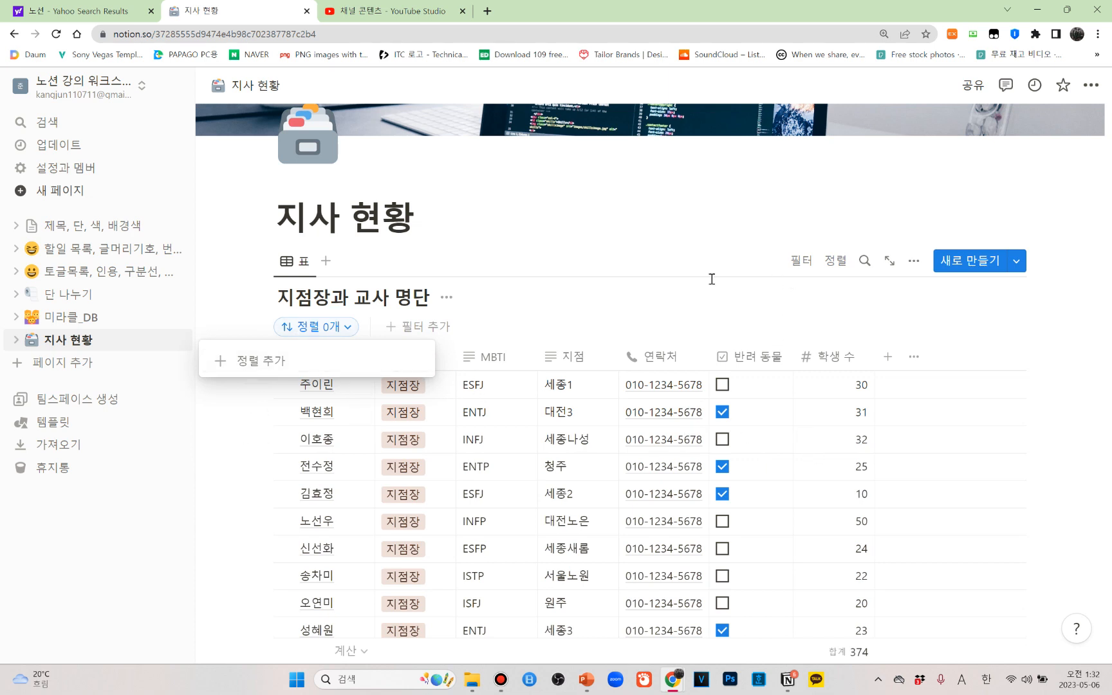
{"action": "left_click", "coordinate": [349, 329]}
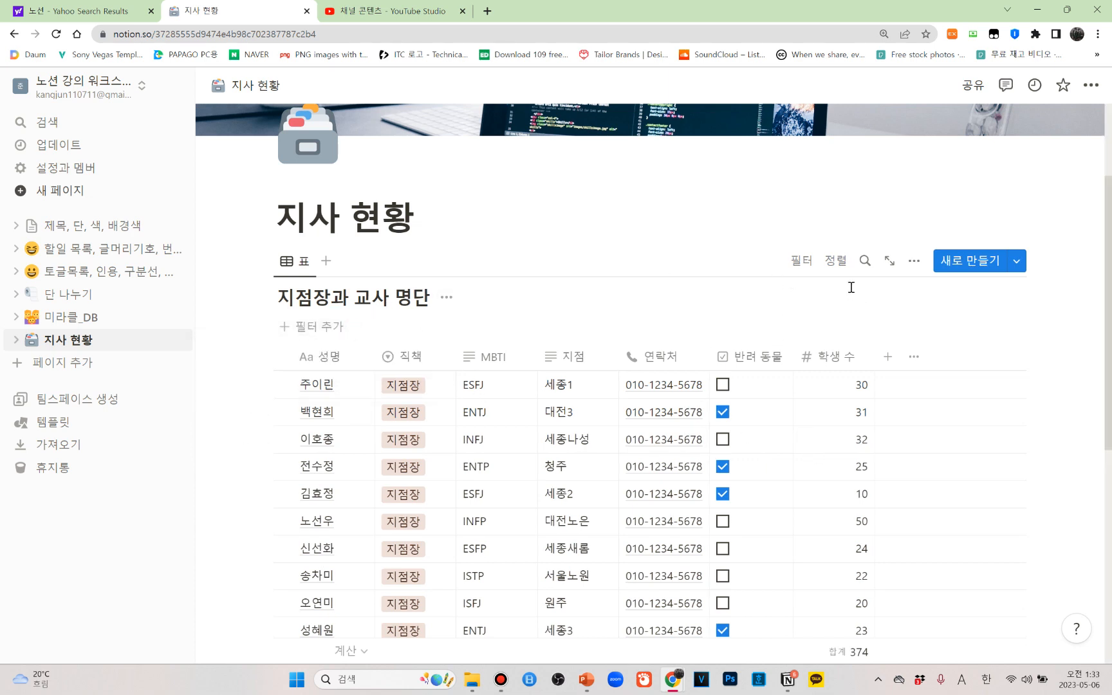
Sort the table by 반려 동물 in ascending order (오름차순), close the sort settings and clear the stray row selection
{"action": "left_click", "coordinate": [836, 261]}
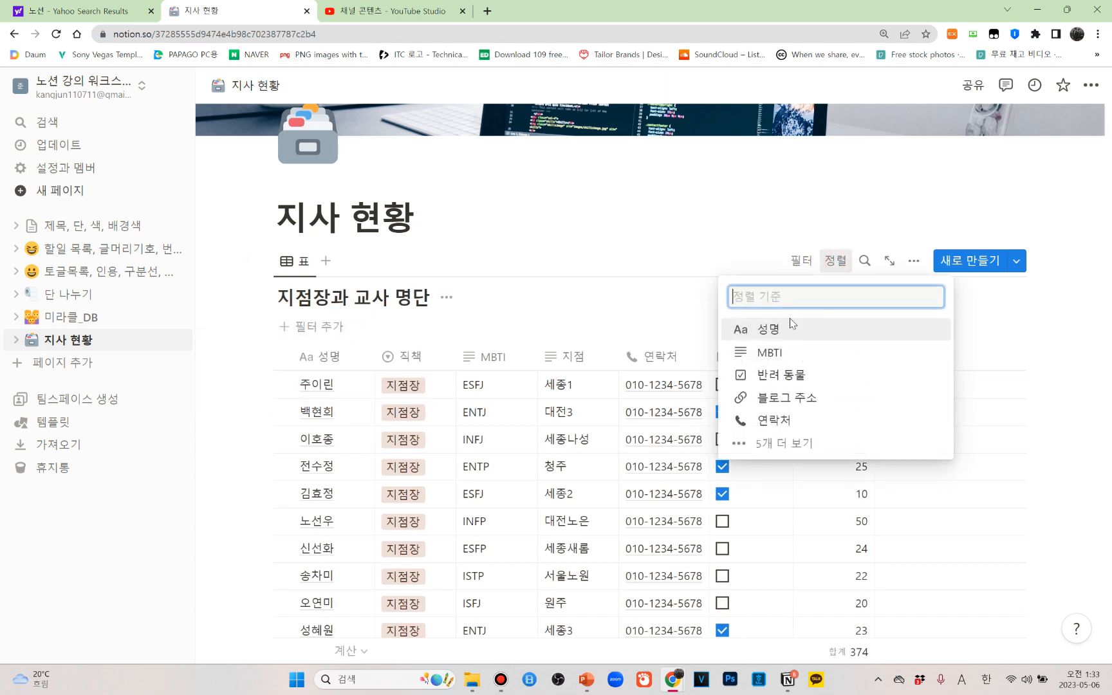
{"action": "left_click", "coordinate": [783, 376]}
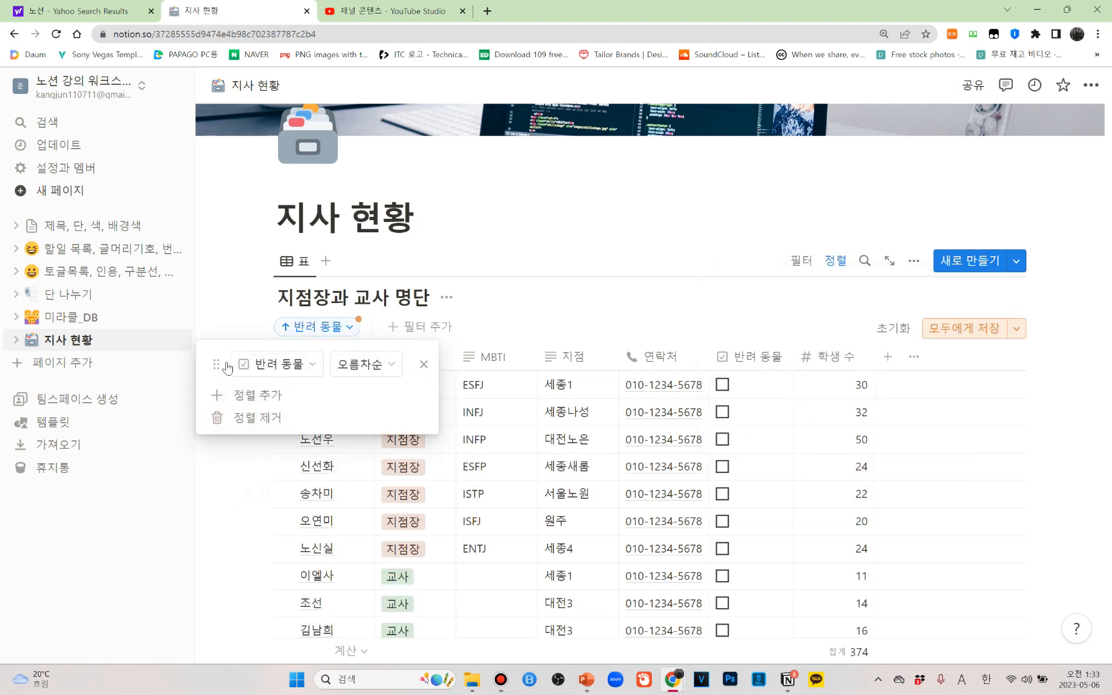
{"action": "left_click", "coordinate": [242, 262]}
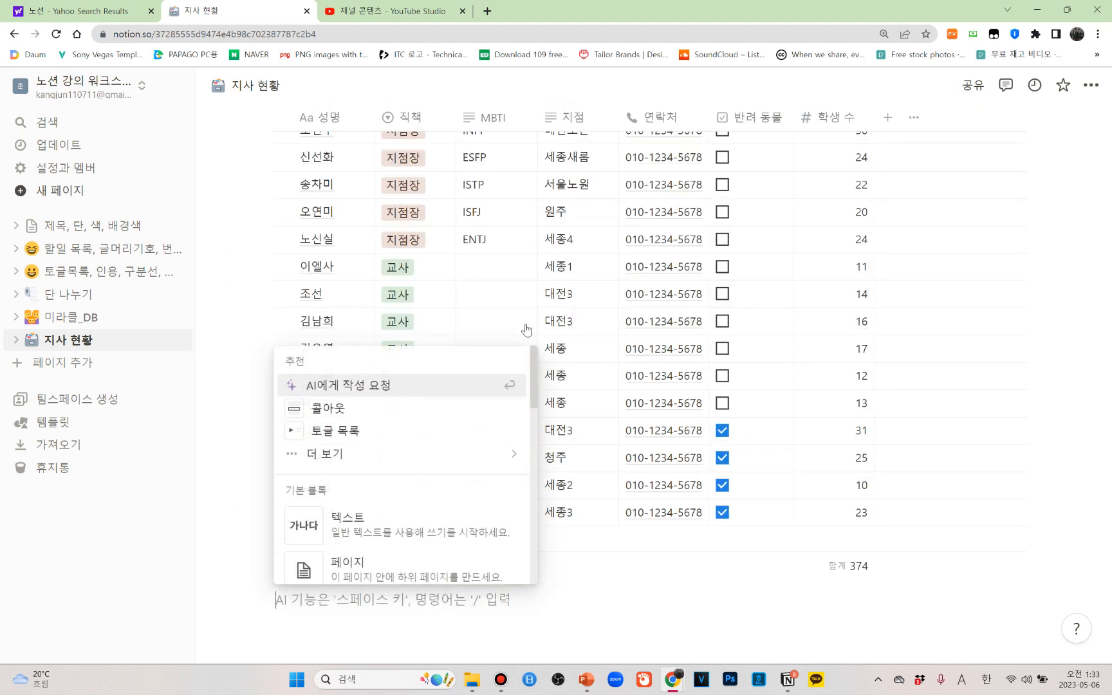
{"action": "left_click", "coordinate": [1006, 353]}
{"action": "scroll", "coordinate": [997, 381], "scroll_direction": "up", "scroll_amount": 3}
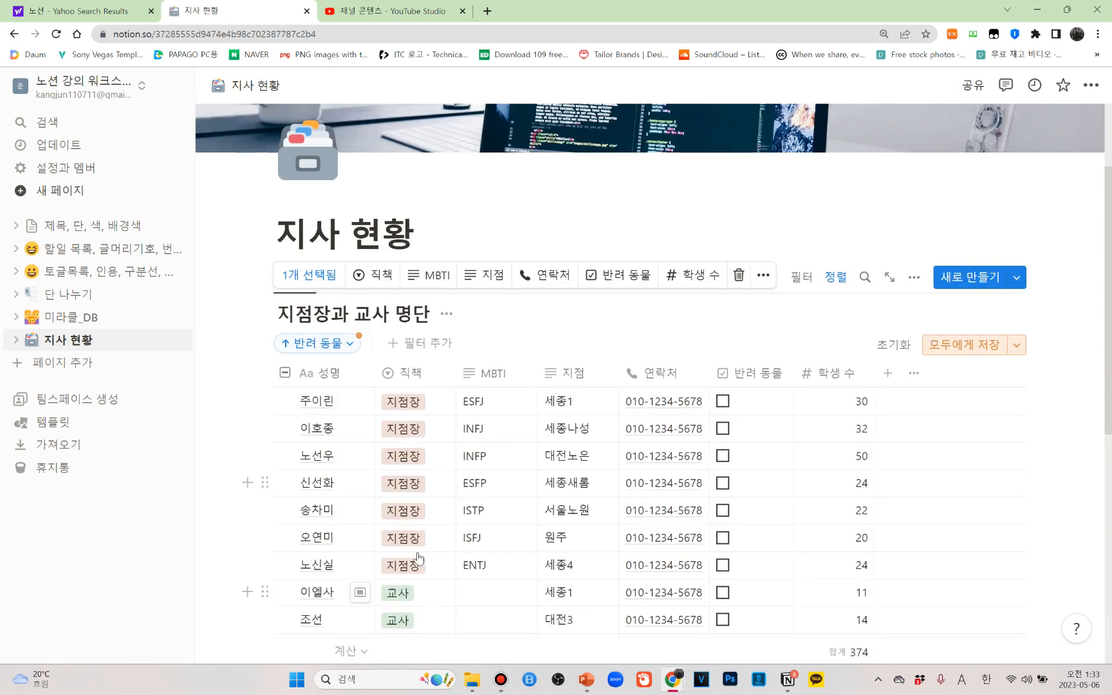
{"action": "scroll", "coordinate": [522, 118], "scroll_direction": "down", "scroll_amount": 3}
{"action": "left_click", "coordinate": [286, 479]}
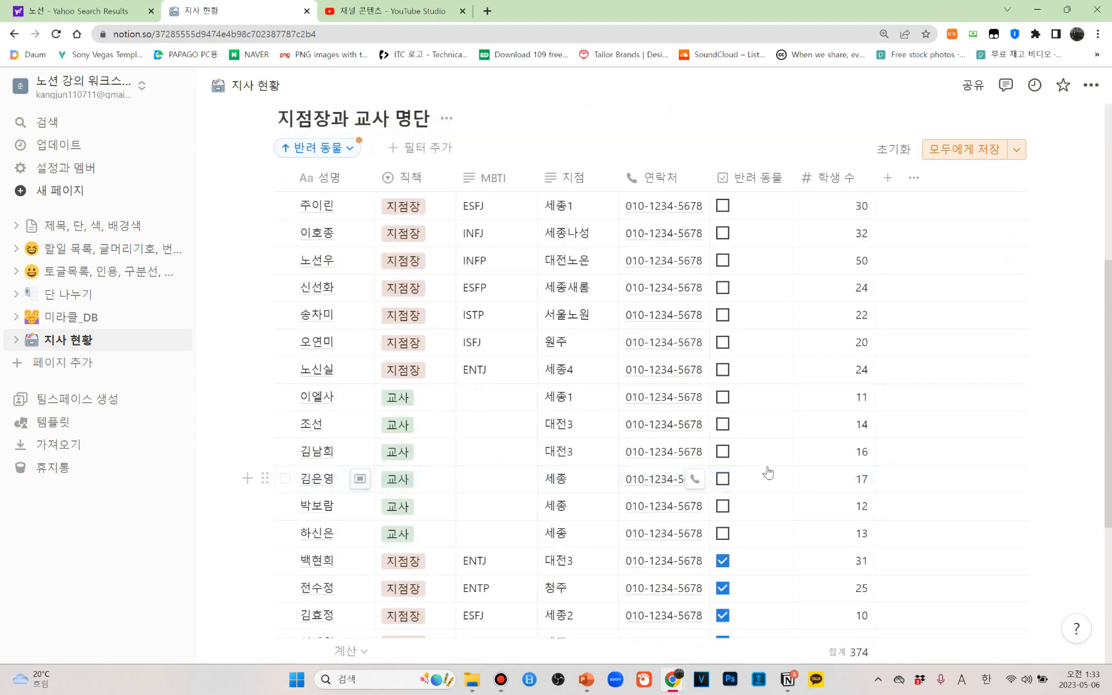
Examine how the ascending sort orders the unchecked and checked 반려 동물 rows through the whole table
{"action": "scroll", "coordinate": [779, 455], "scroll_direction": "down", "scroll_amount": 2}
{"action": "scroll", "coordinate": [772, 464], "scroll_direction": "up", "scroll_amount": 2}
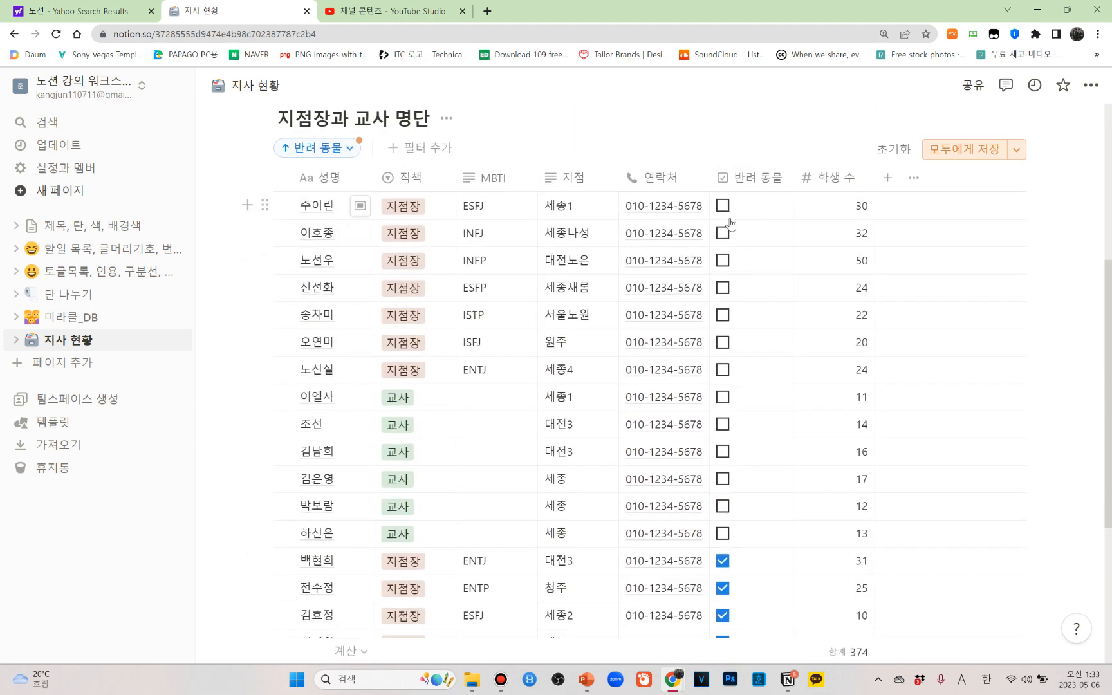
{"action": "scroll", "coordinate": [733, 528], "scroll_direction": "down", "scroll_amount": 2}
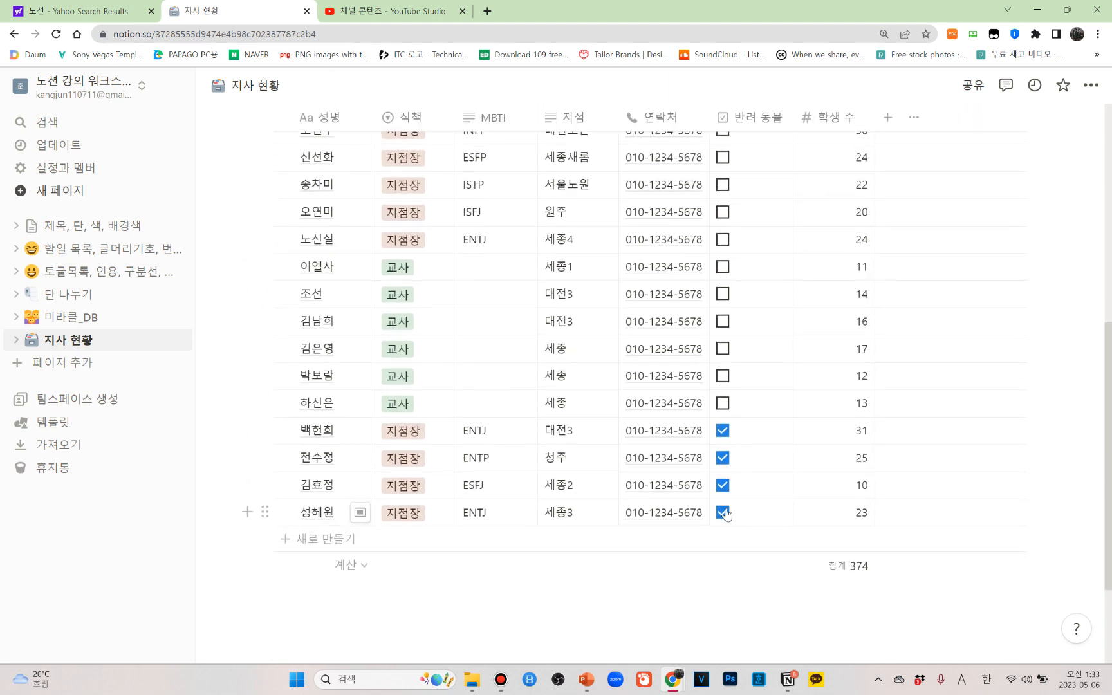
{"action": "scroll", "coordinate": [759, 507], "scroll_direction": "up", "scroll_amount": 5}
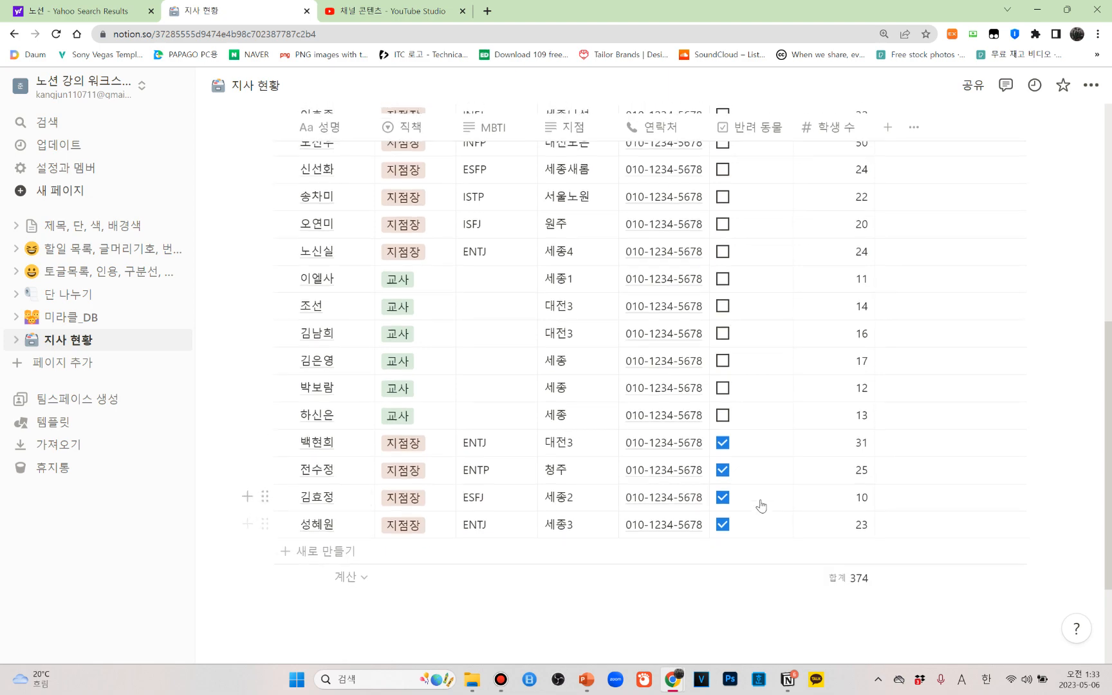
{"action": "scroll", "coordinate": [743, 383], "scroll_direction": "down", "scroll_amount": 2}
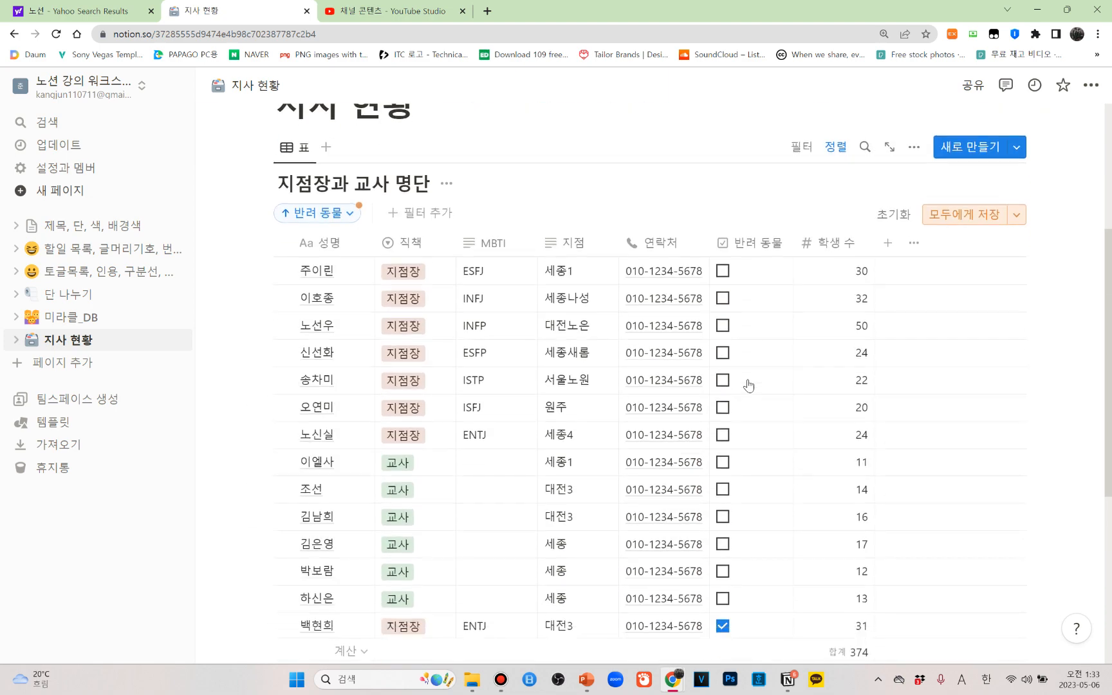
{"action": "scroll", "coordinate": [773, 533], "scroll_direction": "down", "scroll_amount": 4}
{"action": "scroll", "coordinate": [759, 485], "scroll_direction": "up", "scroll_amount": 6}
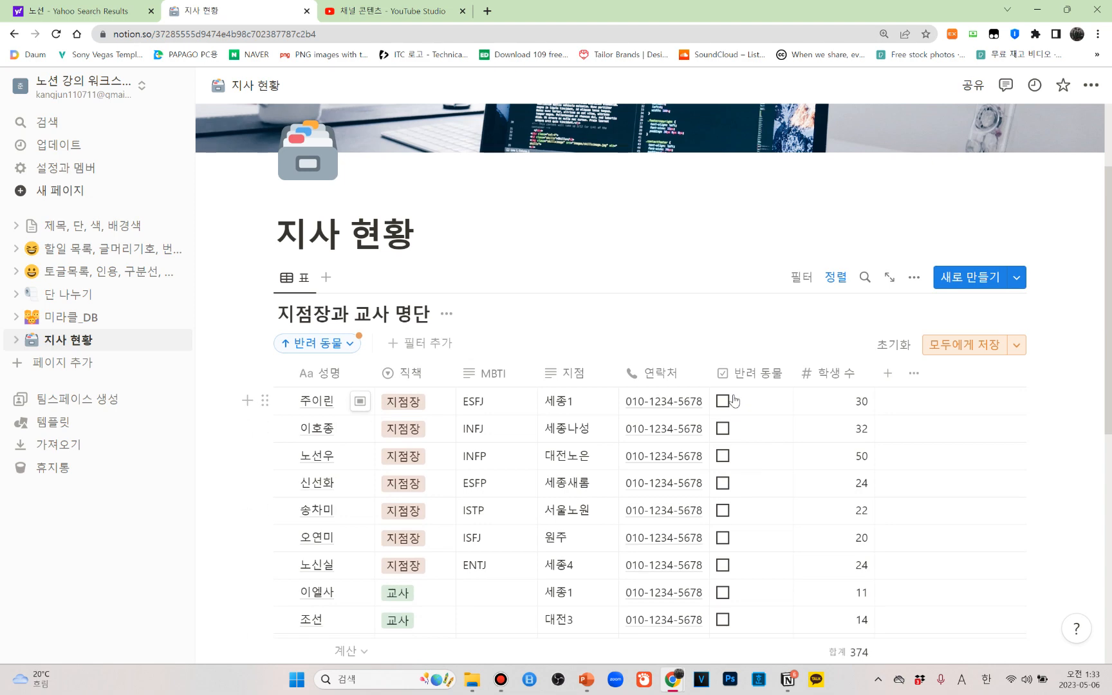
{"action": "scroll", "coordinate": [779, 534], "scroll_direction": "down", "scroll_amount": 2}
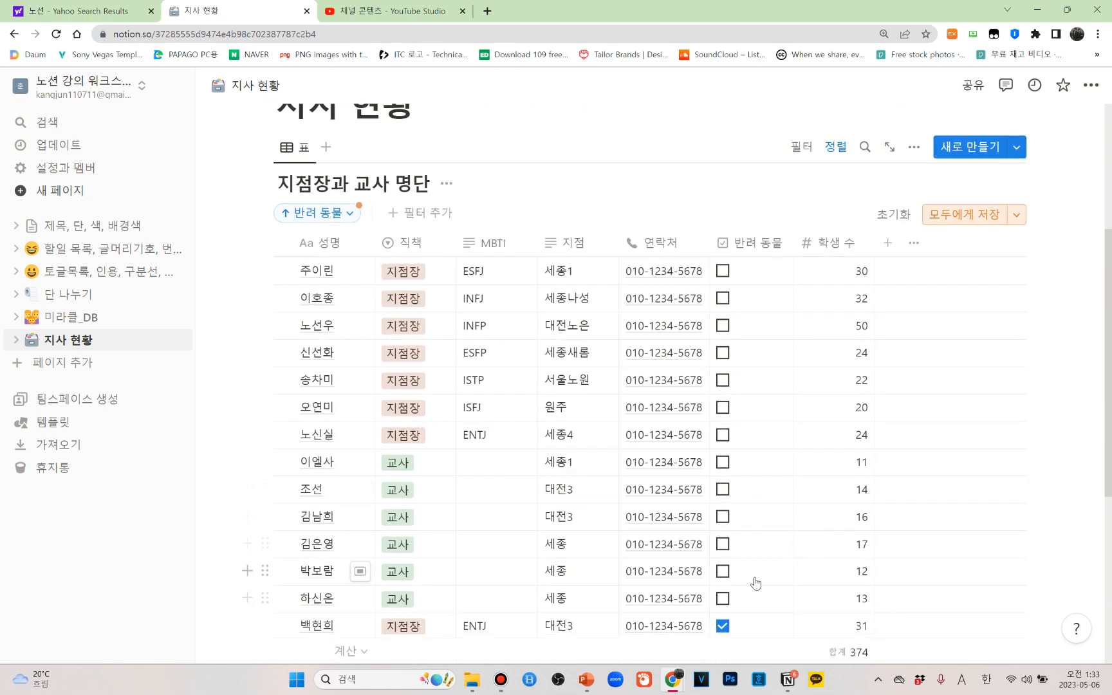
{"action": "scroll", "coordinate": [815, 509], "scroll_direction": "down", "scroll_amount": 2}
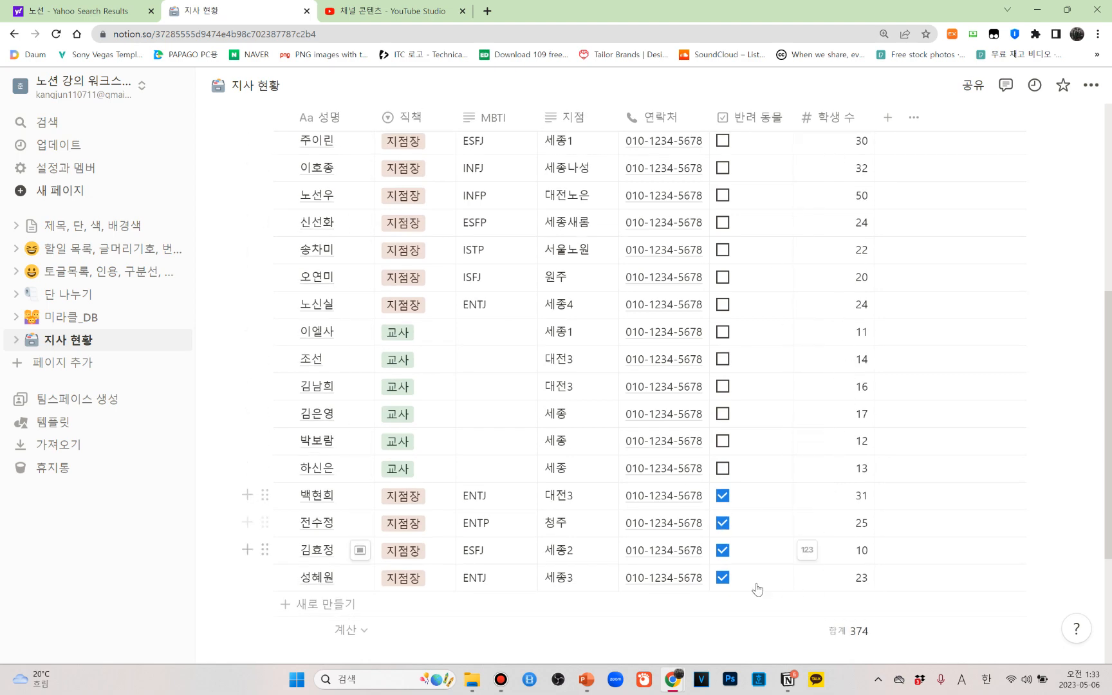
{"action": "scroll", "coordinate": [690, 483], "scroll_direction": "up", "scroll_amount": 3}
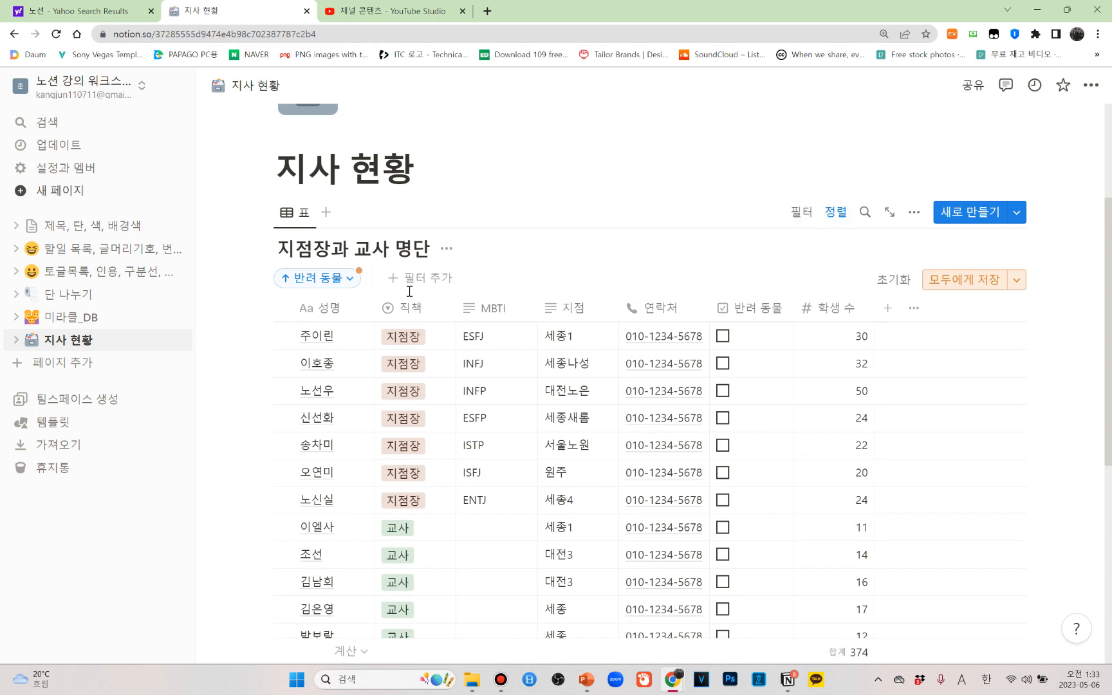
Add a second sort by 학생 수 in descending order (내림차순), close the sort settings and clear the stray row selection
{"action": "left_click", "coordinate": [832, 216]}
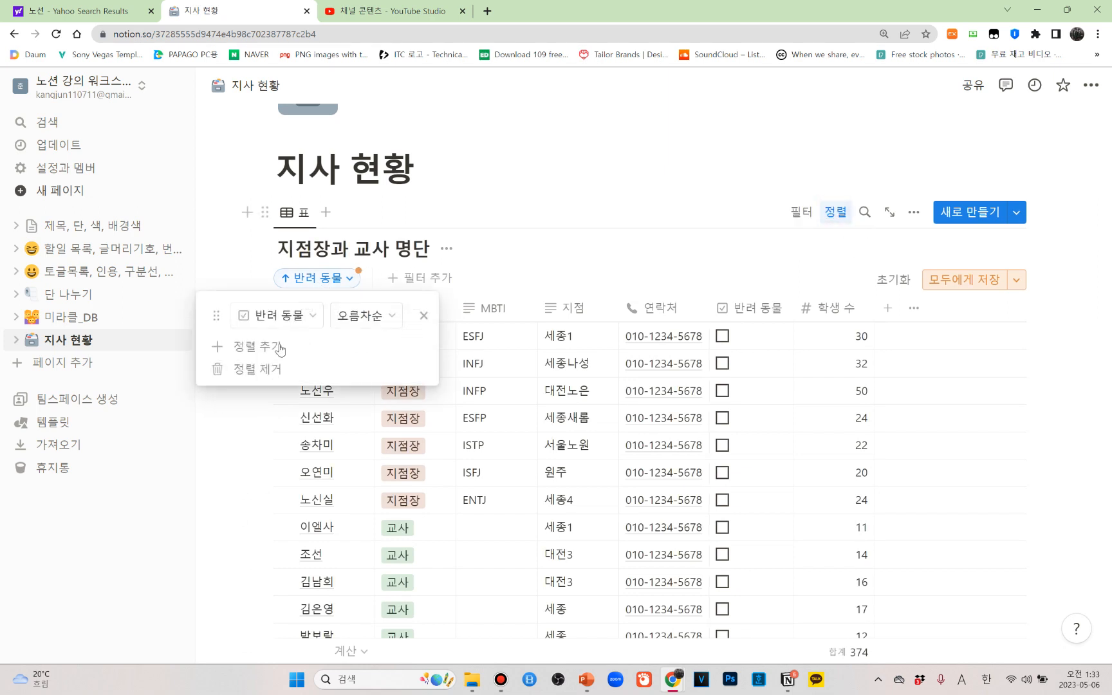
{"action": "left_click", "coordinate": [245, 347]}
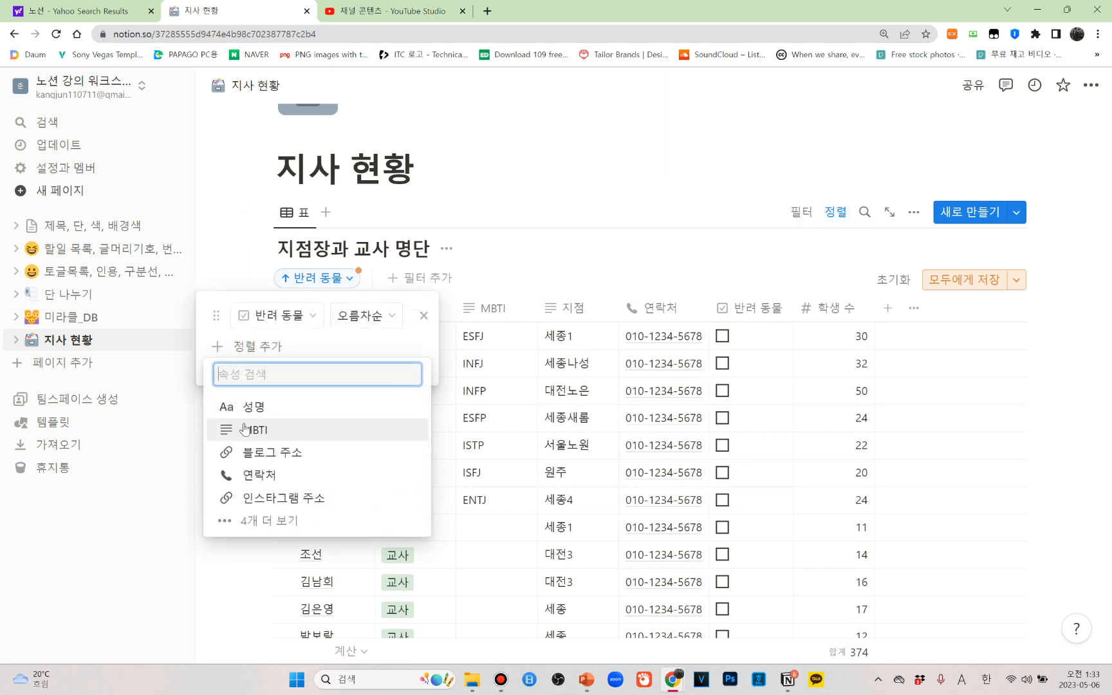
{"action": "left_click", "coordinate": [257, 522]}
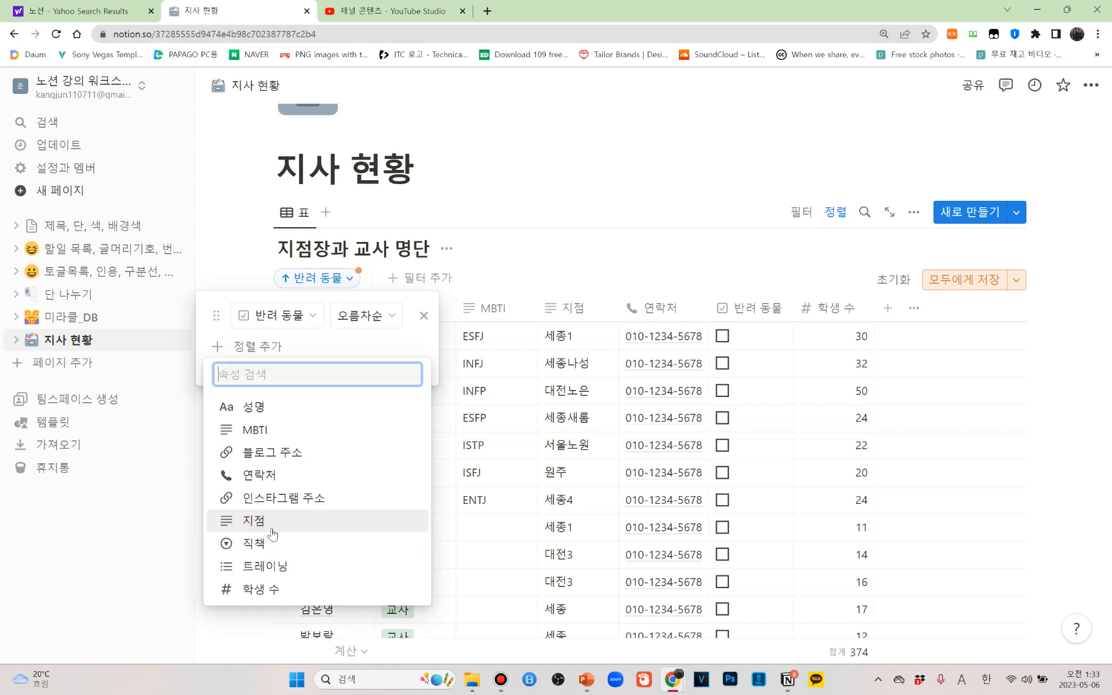
{"action": "left_click", "coordinate": [273, 589]}
{"action": "left_click", "coordinate": [368, 348]}
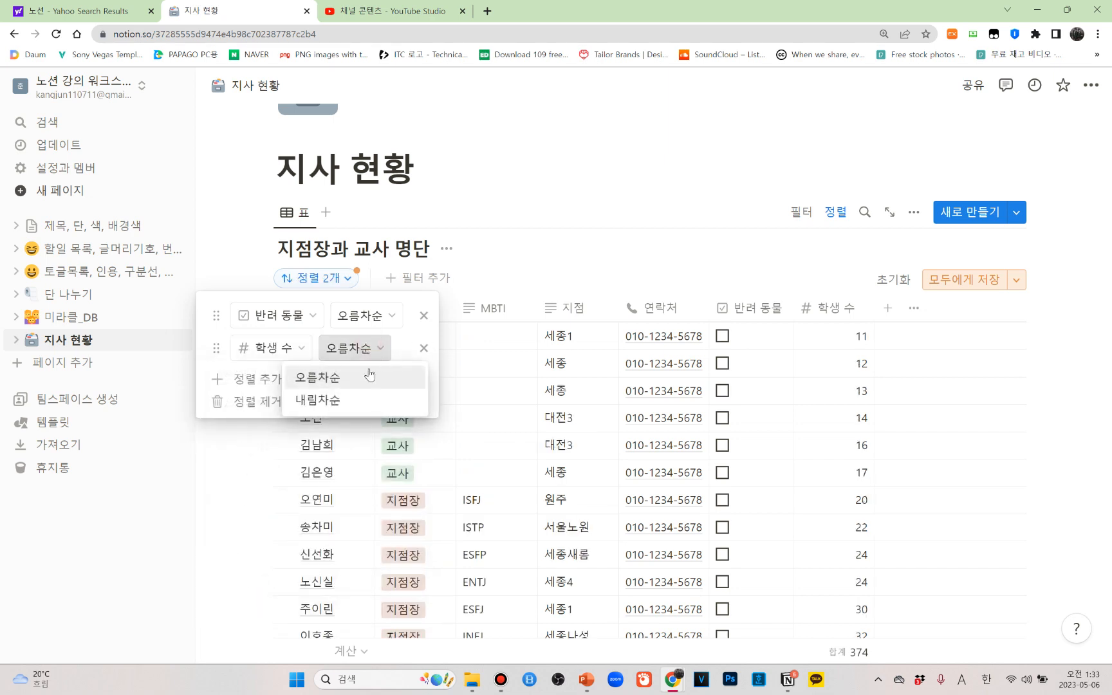
{"action": "left_click", "coordinate": [333, 405]}
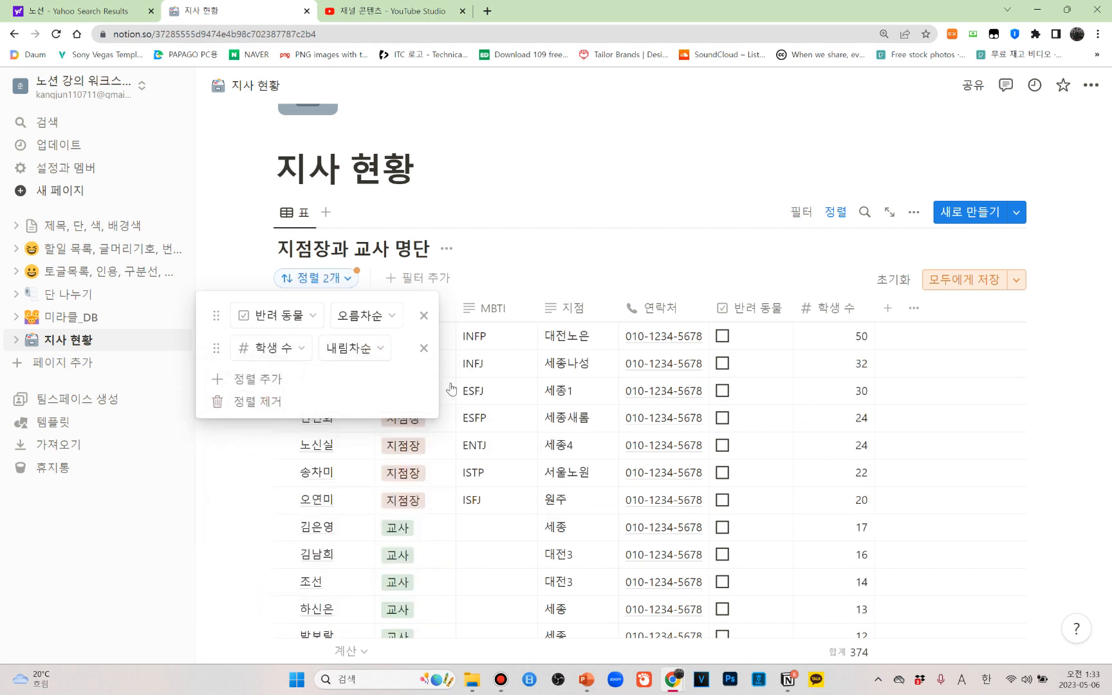
{"action": "left_click", "coordinate": [1026, 398]}
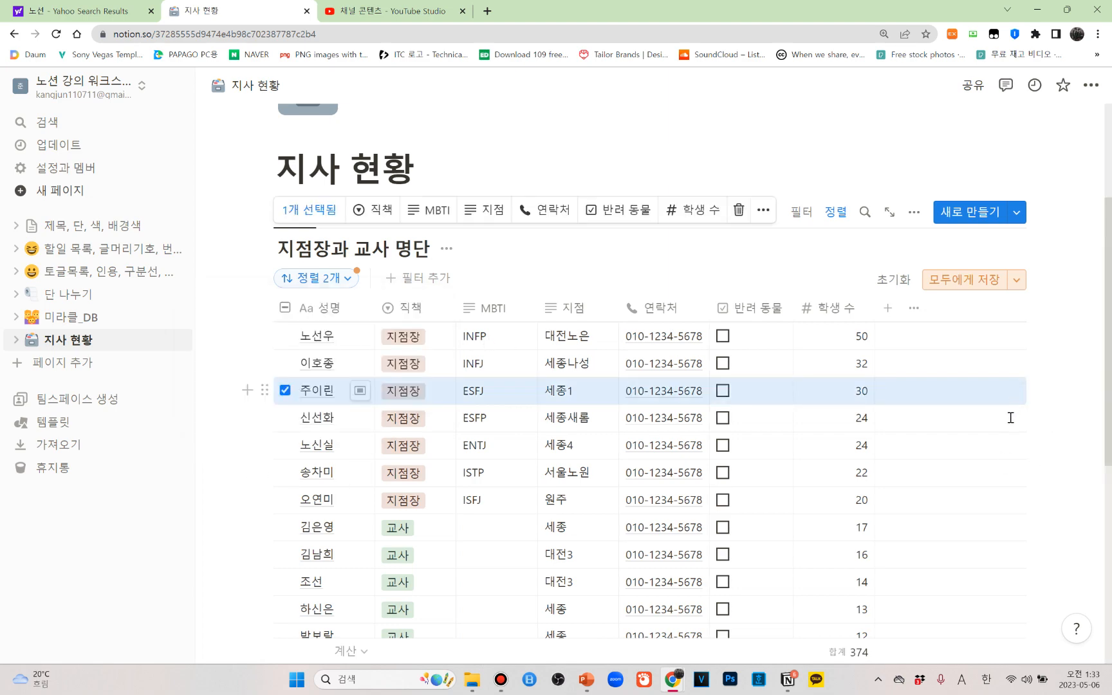
{"action": "scroll", "coordinate": [943, 417], "scroll_direction": "down", "scroll_amount": 2}
{"action": "key", "text": "Escape"}
Examine how the table orders 학생 수 within the unchecked and checked 반려 동물 rows
{"action": "scroll", "coordinate": [808, 323], "scroll_direction": "up", "scroll_amount": 1}
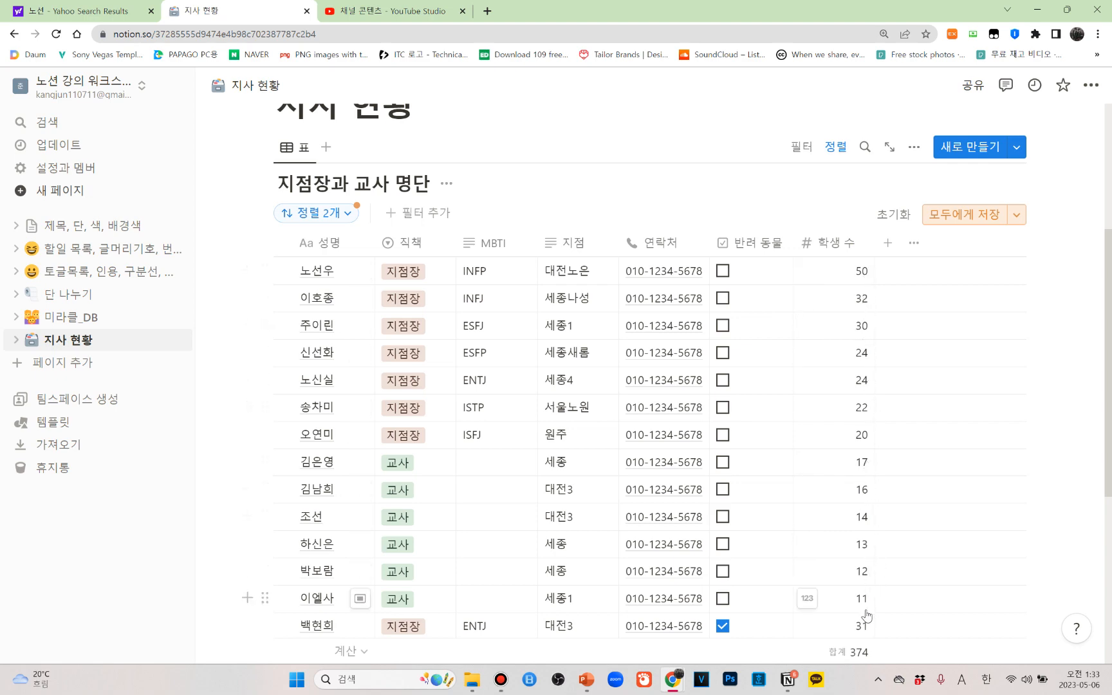
{"action": "scroll", "coordinate": [866, 609], "scroll_direction": "down", "scroll_amount": 4}
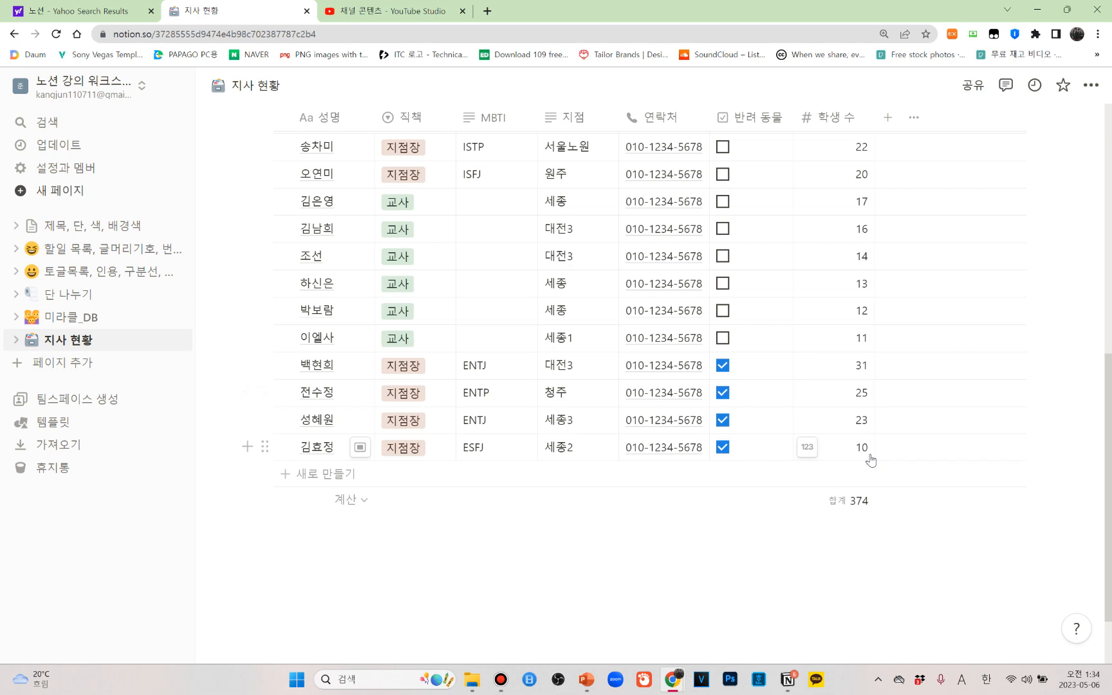
{"action": "scroll", "coordinate": [870, 459], "scroll_direction": "up", "scroll_amount": 4}
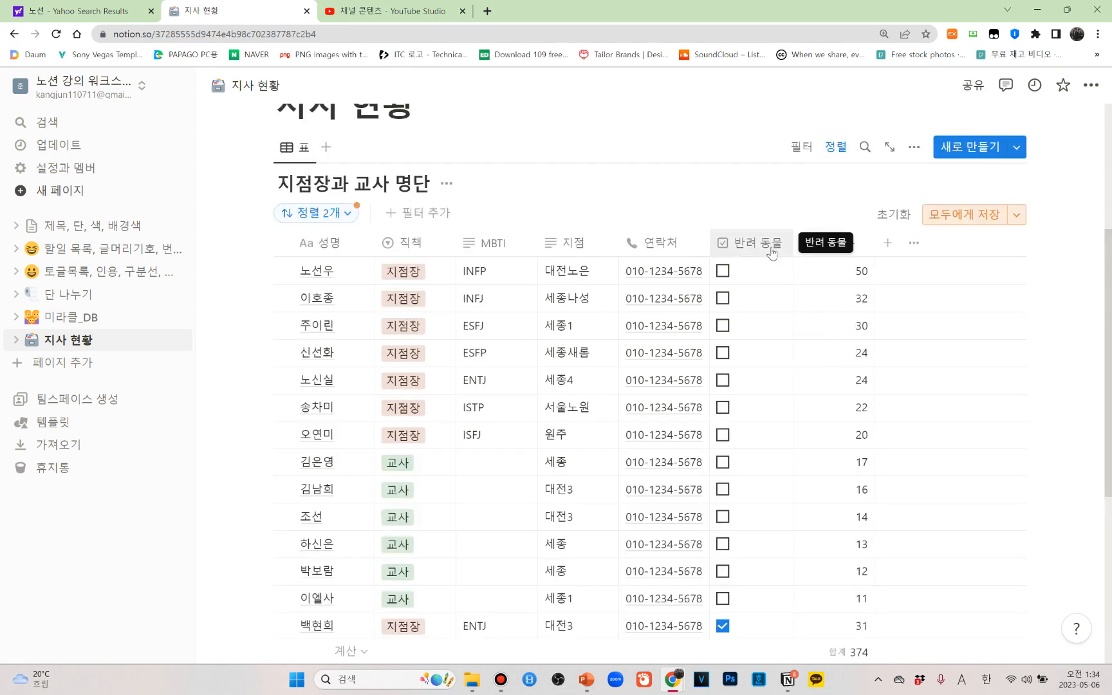
{"action": "scroll", "coordinate": [772, 253], "scroll_direction": "up", "scroll_amount": 2}
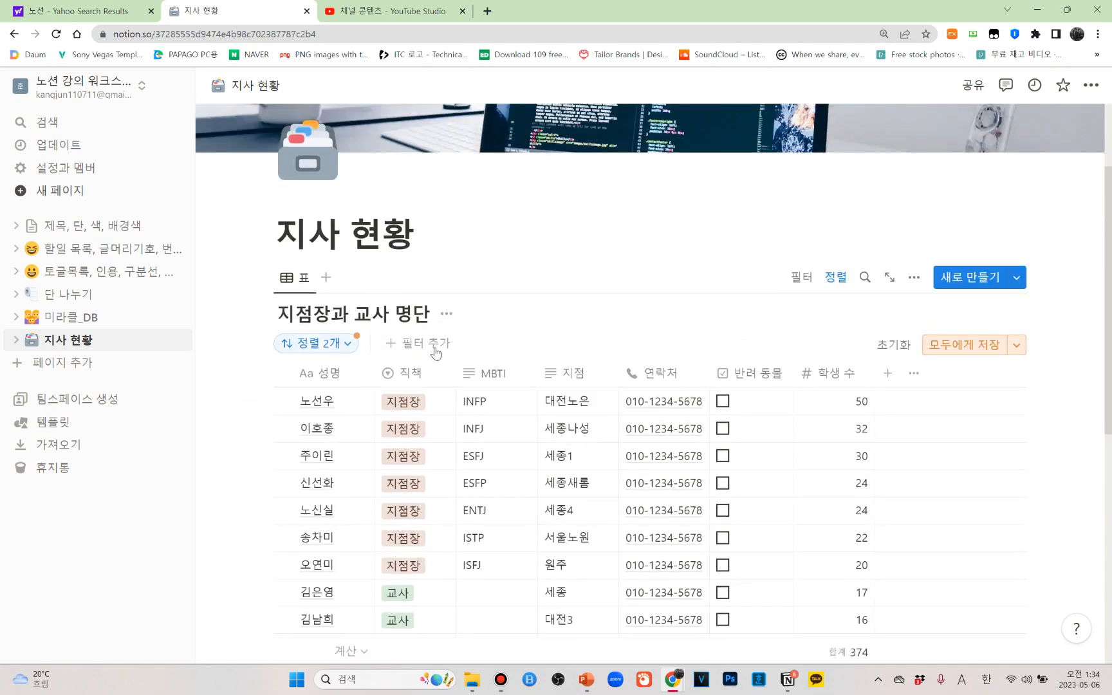
{"action": "scroll", "coordinate": [757, 305], "scroll_direction": "down", "scroll_amount": 2}
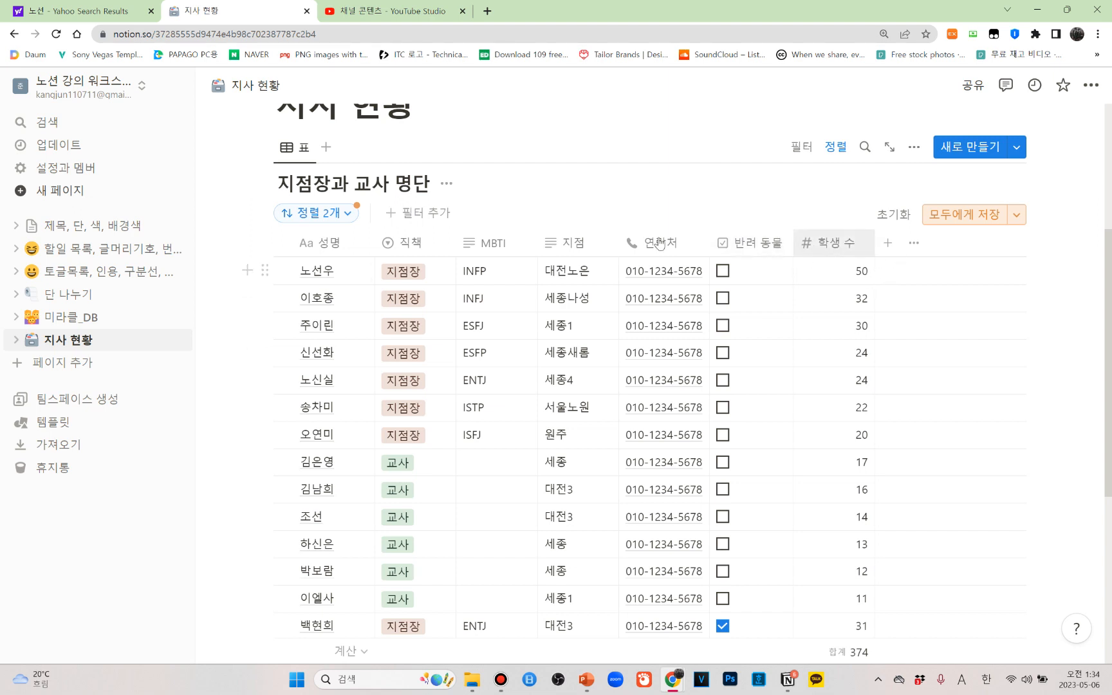
Remove the 반려 동물 and 학생 수 sorts from the table and close the sort settings
{"action": "left_click", "coordinate": [349, 216]}
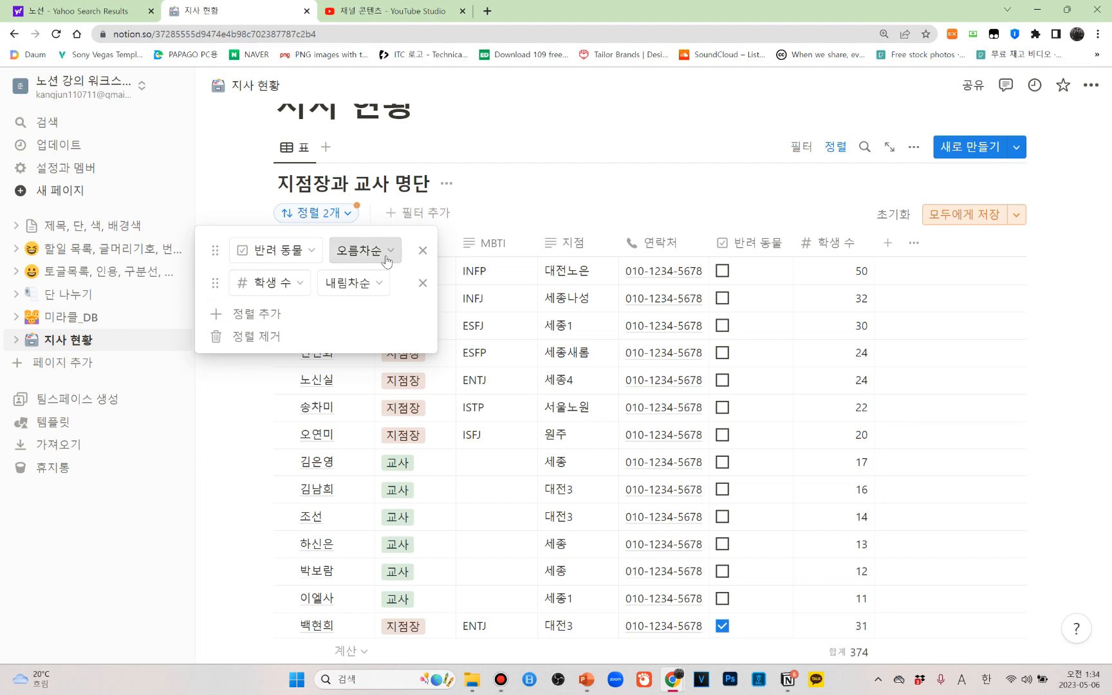
{"action": "left_click", "coordinate": [423, 250]}
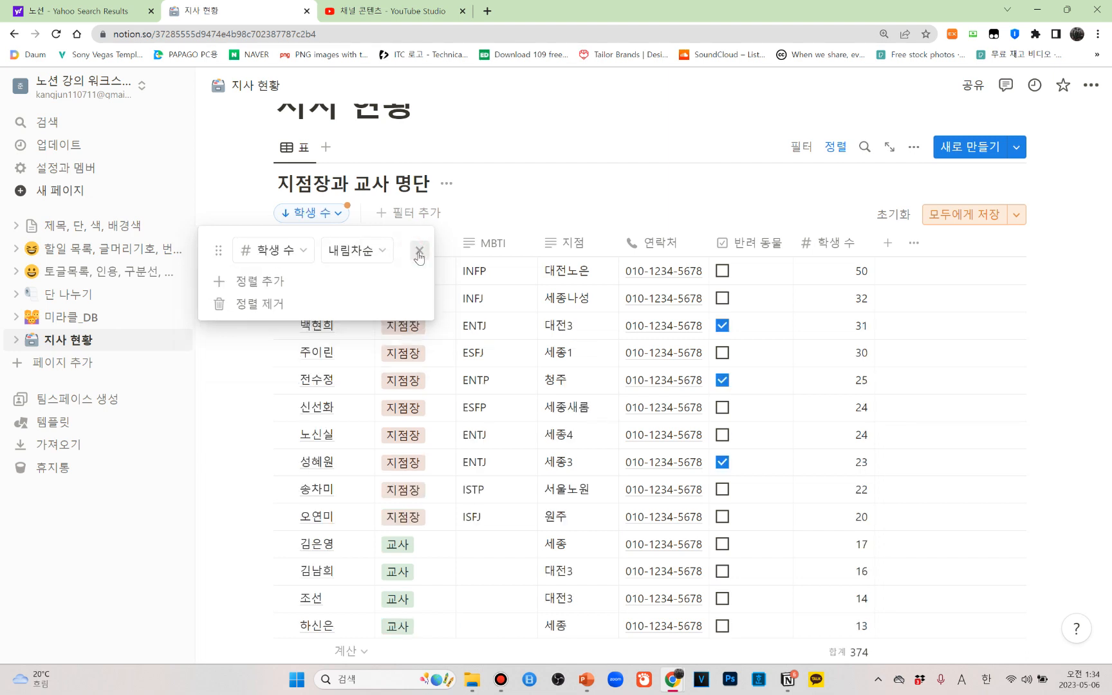
{"action": "left_click", "coordinate": [419, 252]}
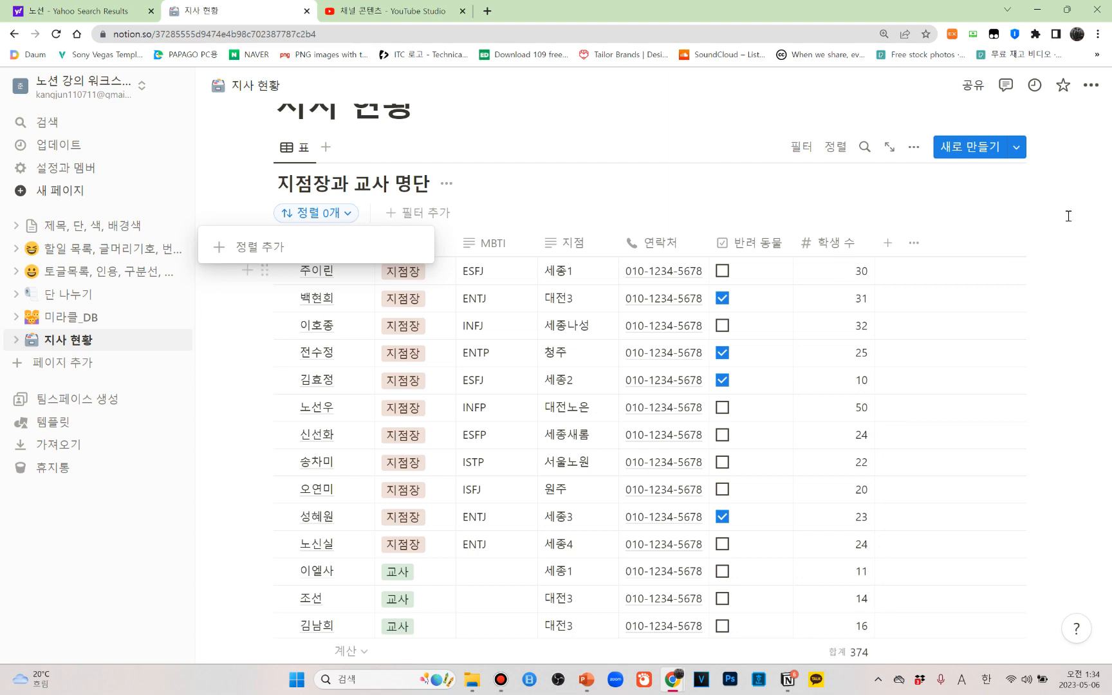
{"action": "left_click", "coordinate": [1072, 184]}
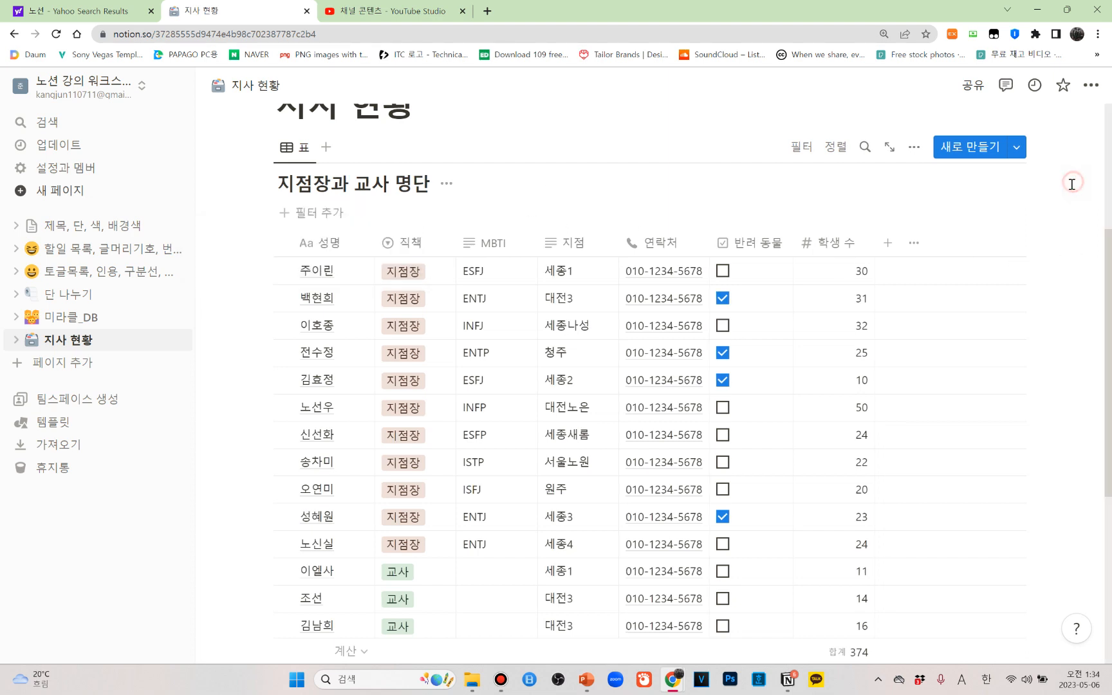
Group the 지점장과 교사 명단 table by MBTI and close the view settings
{"action": "left_click", "coordinate": [915, 152]}
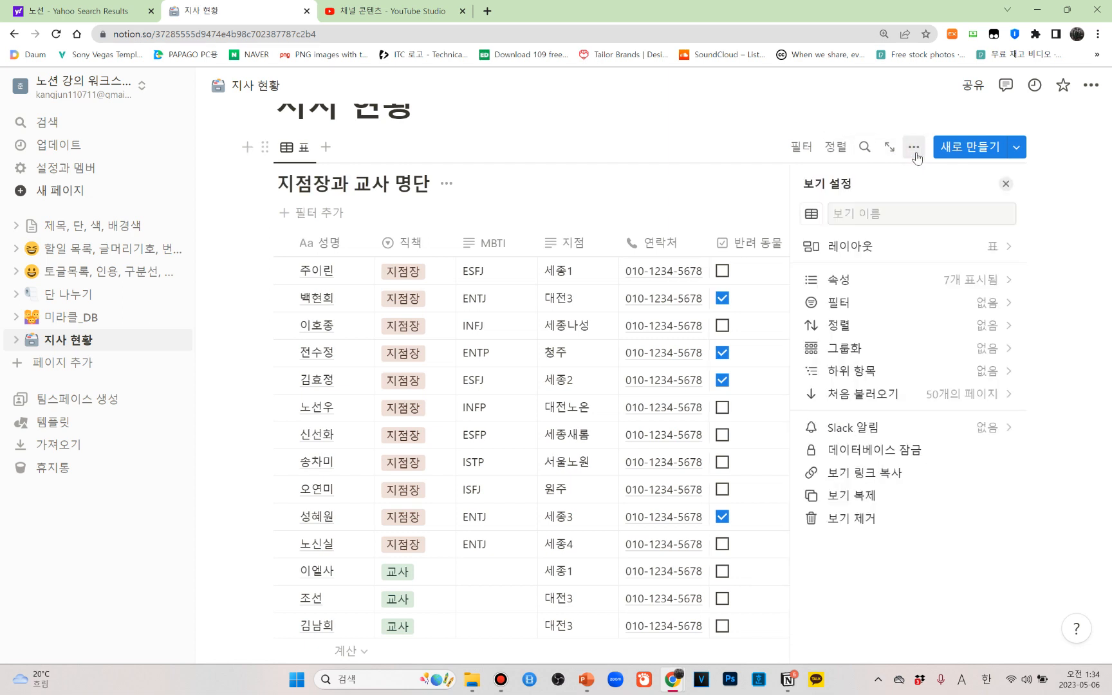
{"action": "left_click", "coordinate": [926, 363]}
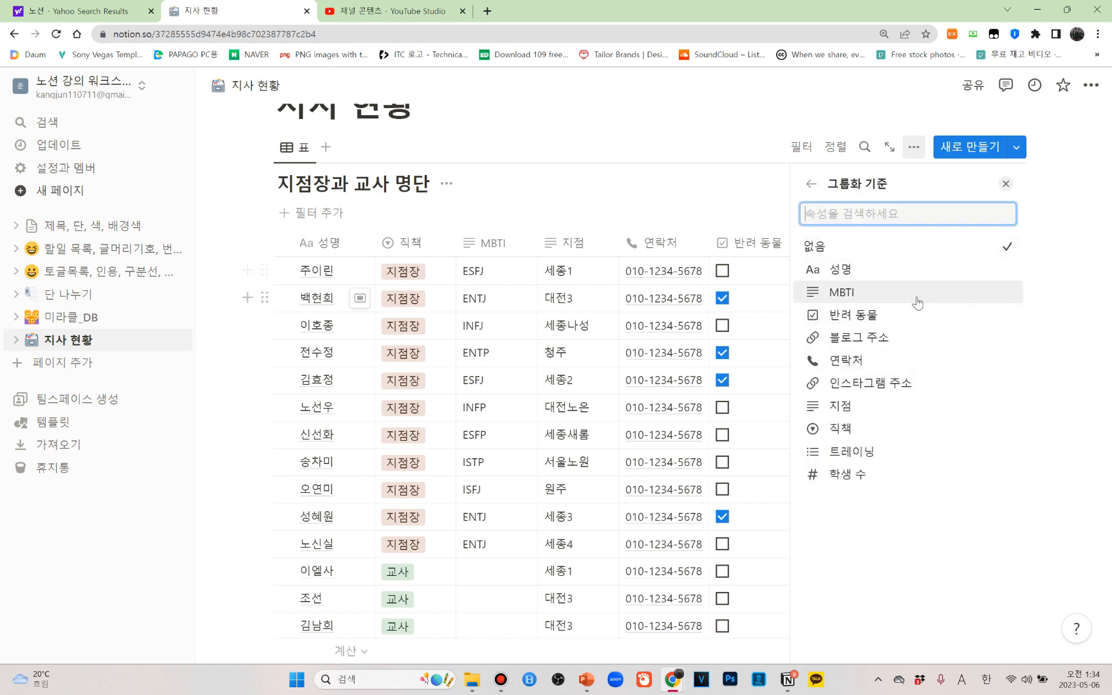
{"action": "left_click", "coordinate": [869, 299]}
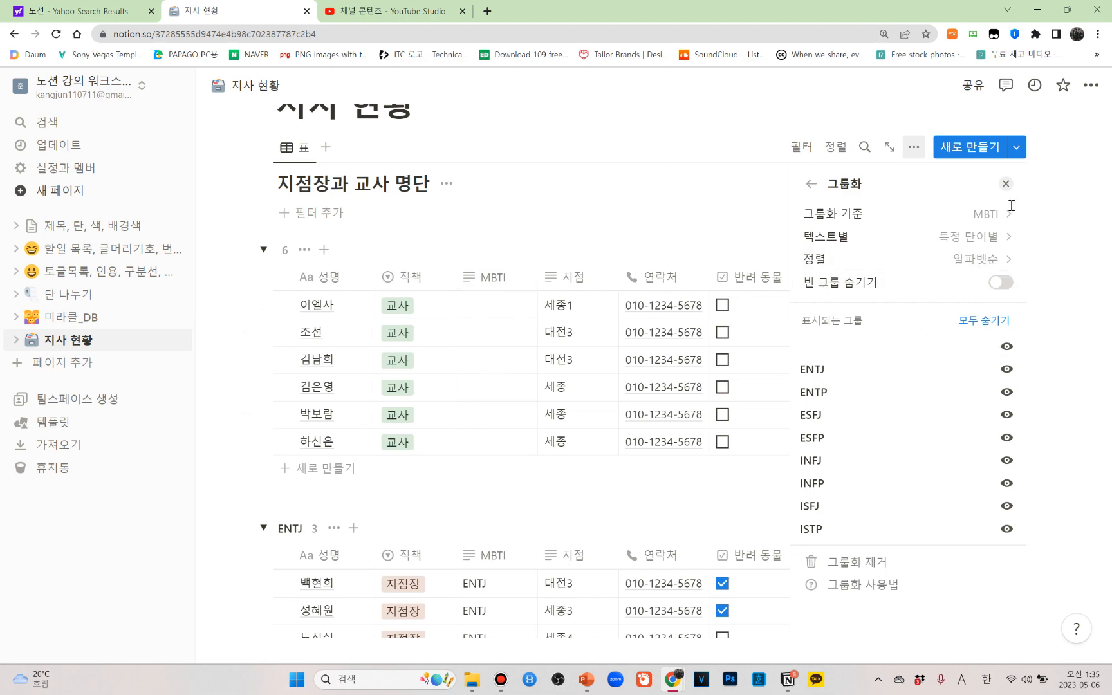
{"action": "left_click", "coordinate": [1006, 185]}
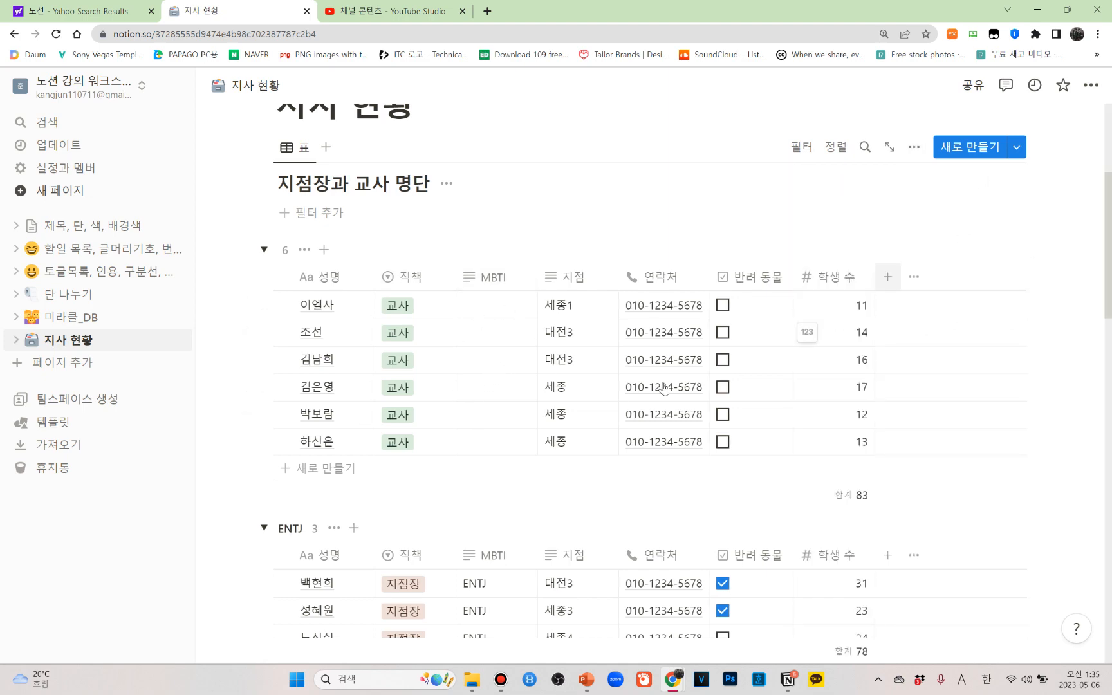
Look through all MBTI groups from the empty group and ENTJ to ISTP, and return to the table's start
{"action": "scroll", "coordinate": [601, 355], "scroll_direction": "down", "scroll_amount": 4}
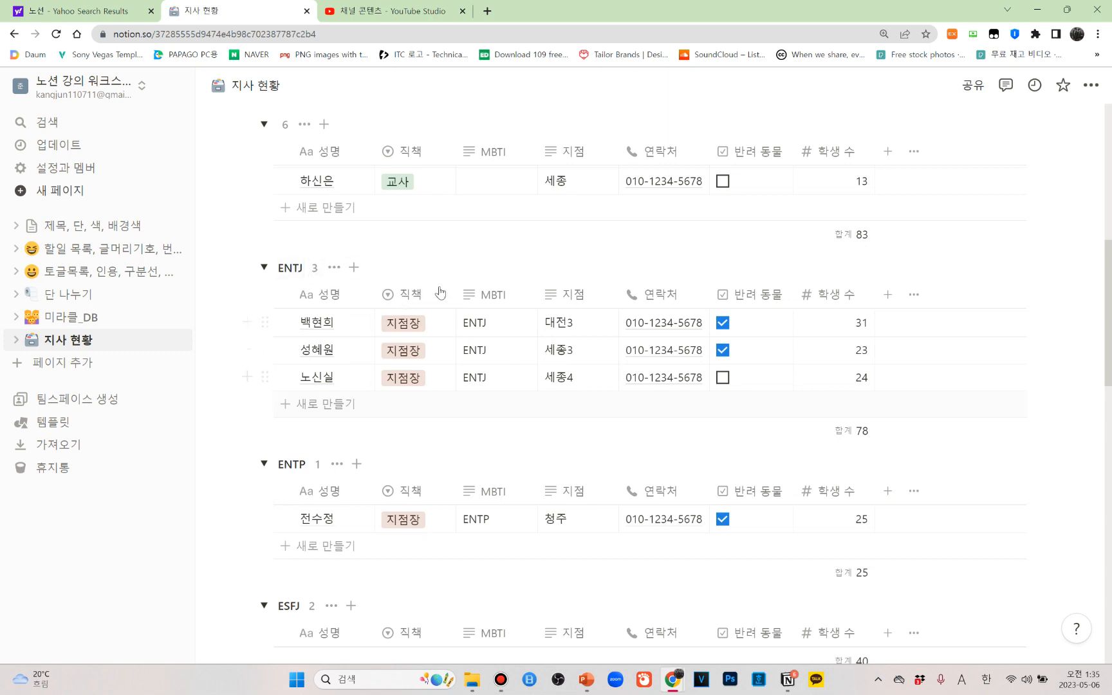
{"action": "scroll", "coordinate": [530, 356], "scroll_direction": "down", "scroll_amount": 2}
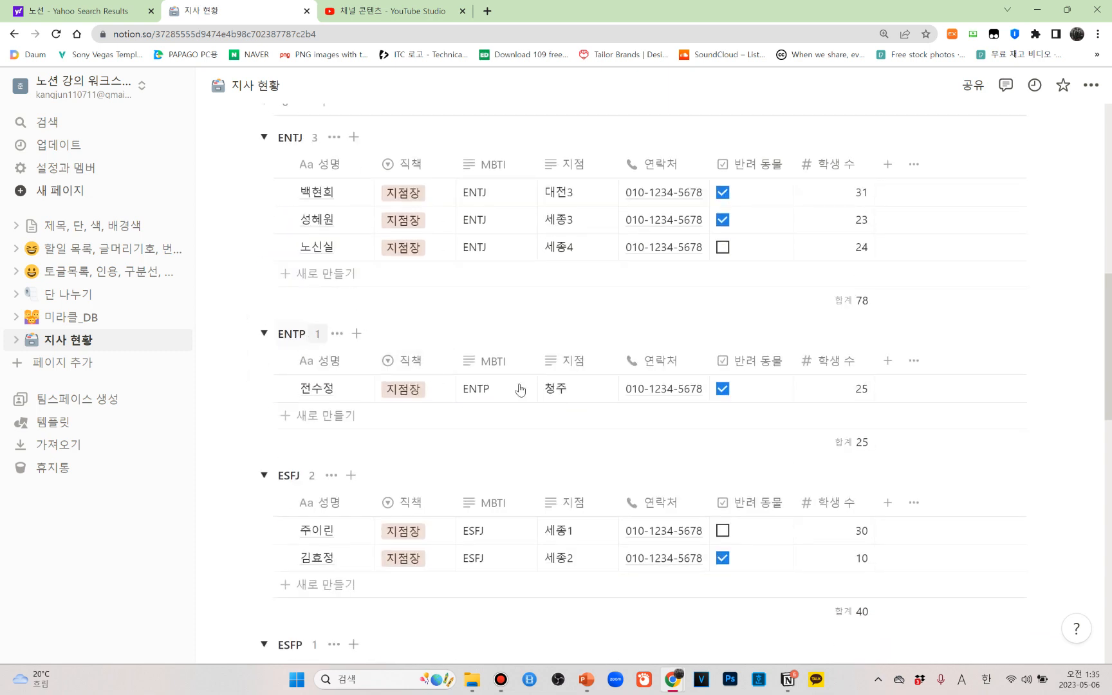
{"action": "scroll", "coordinate": [467, 382], "scroll_direction": "down", "scroll_amount": 2}
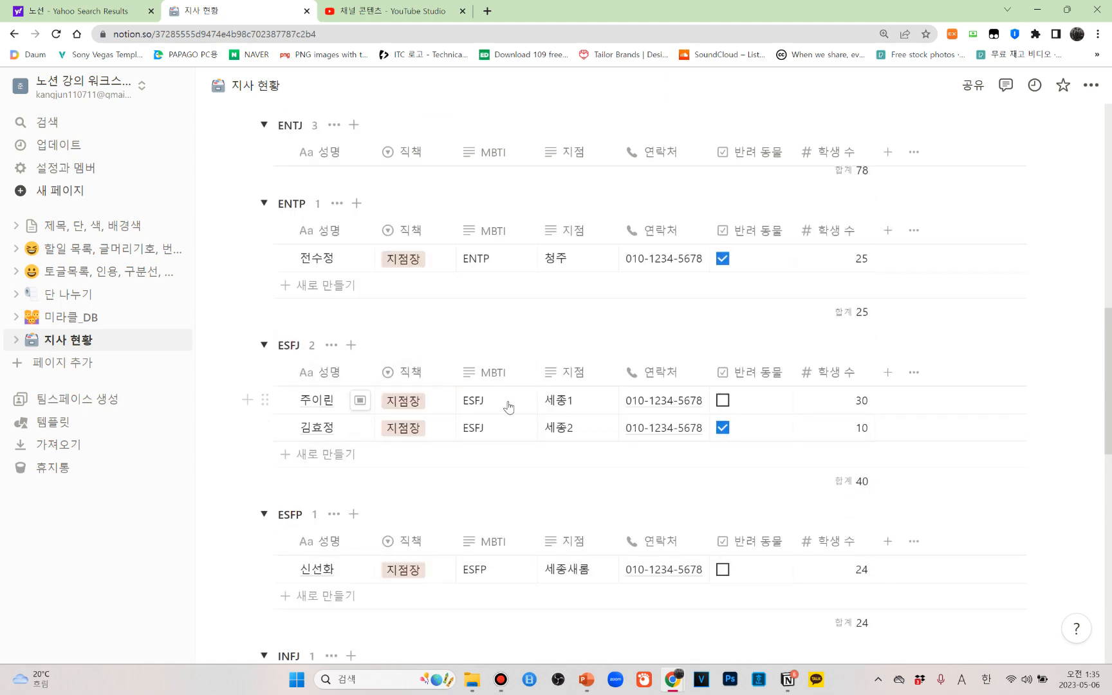
{"action": "scroll", "coordinate": [353, 385], "scroll_direction": "down", "scroll_amount": 2}
{"action": "scroll", "coordinate": [444, 402], "scroll_direction": "down", "scroll_amount": 2}
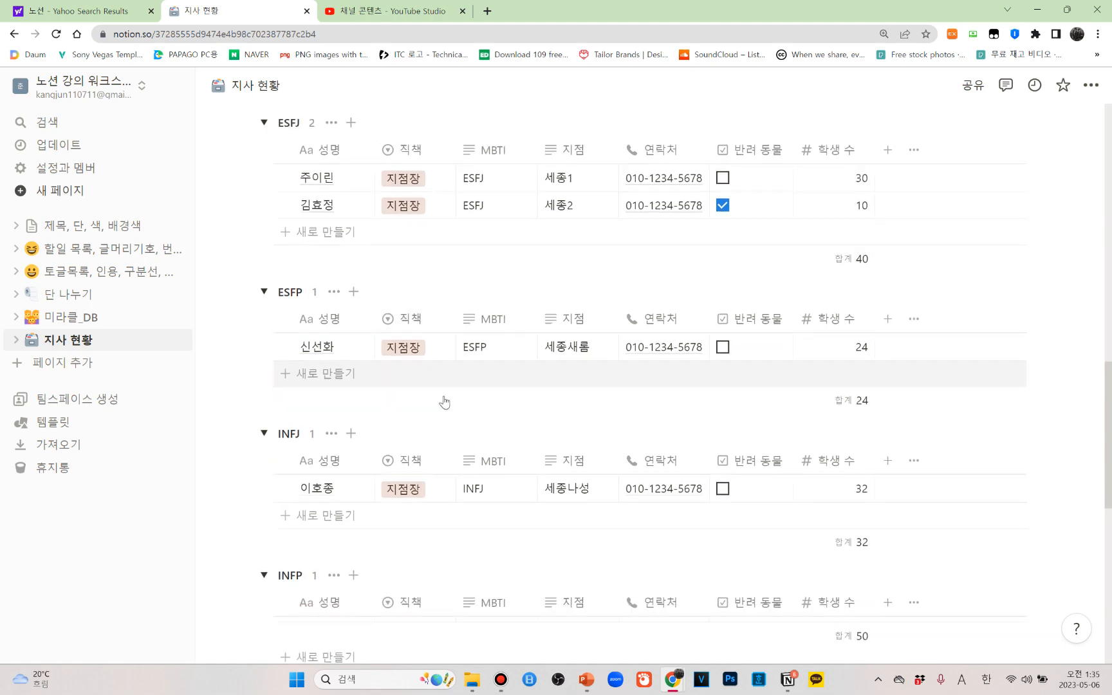
{"action": "scroll", "coordinate": [445, 402], "scroll_direction": "down", "scroll_amount": 1}
{"action": "scroll", "coordinate": [462, 327], "scroll_direction": "down", "scroll_amount": 3}
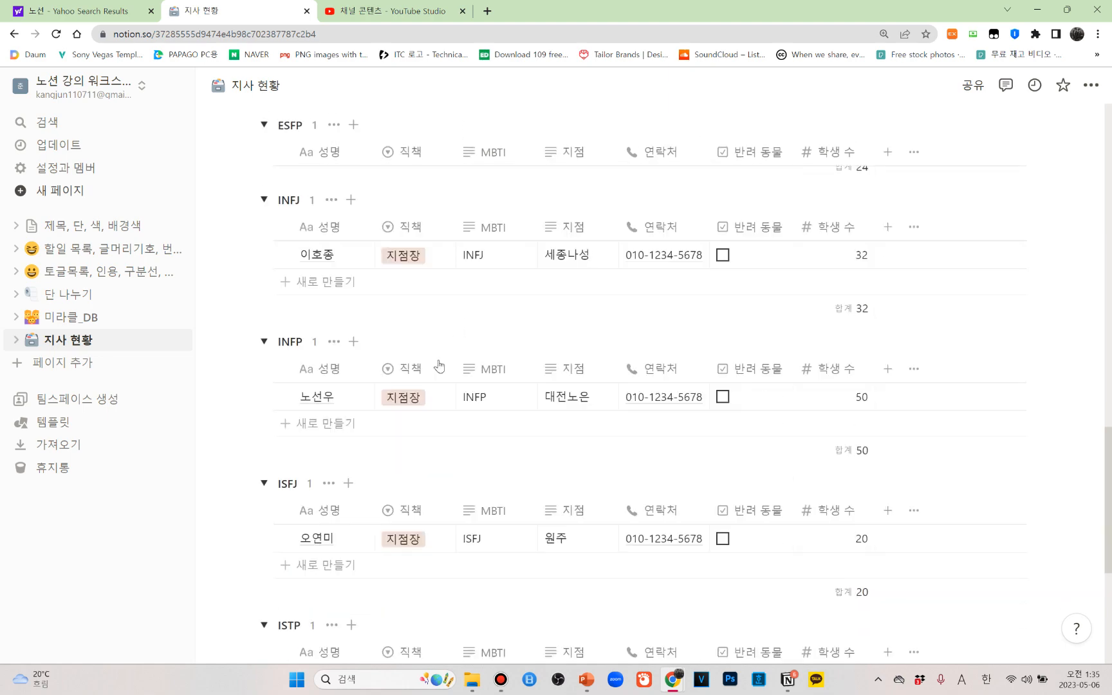
{"action": "scroll", "coordinate": [440, 366], "scroll_direction": "down", "scroll_amount": 3}
{"action": "scroll", "coordinate": [368, 427], "scroll_direction": "down", "scroll_amount": 3}
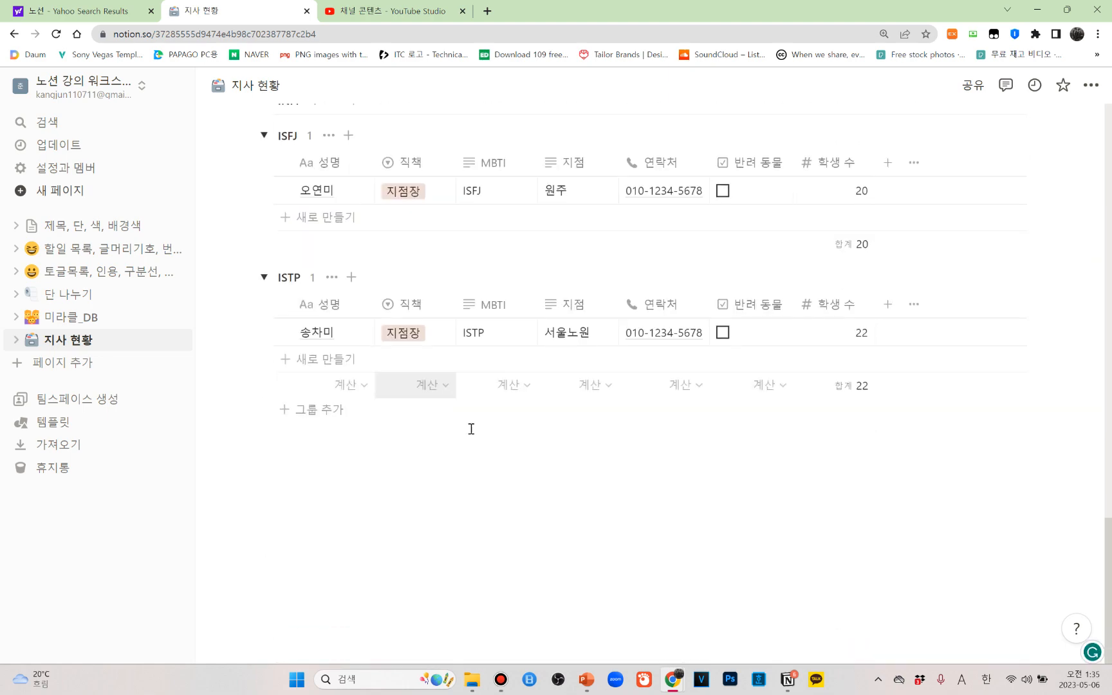
{"action": "scroll", "coordinate": [472, 426], "scroll_direction": "up", "scroll_amount": 6}
{"action": "scroll", "coordinate": [453, 431], "scroll_direction": "up", "scroll_amount": 10}
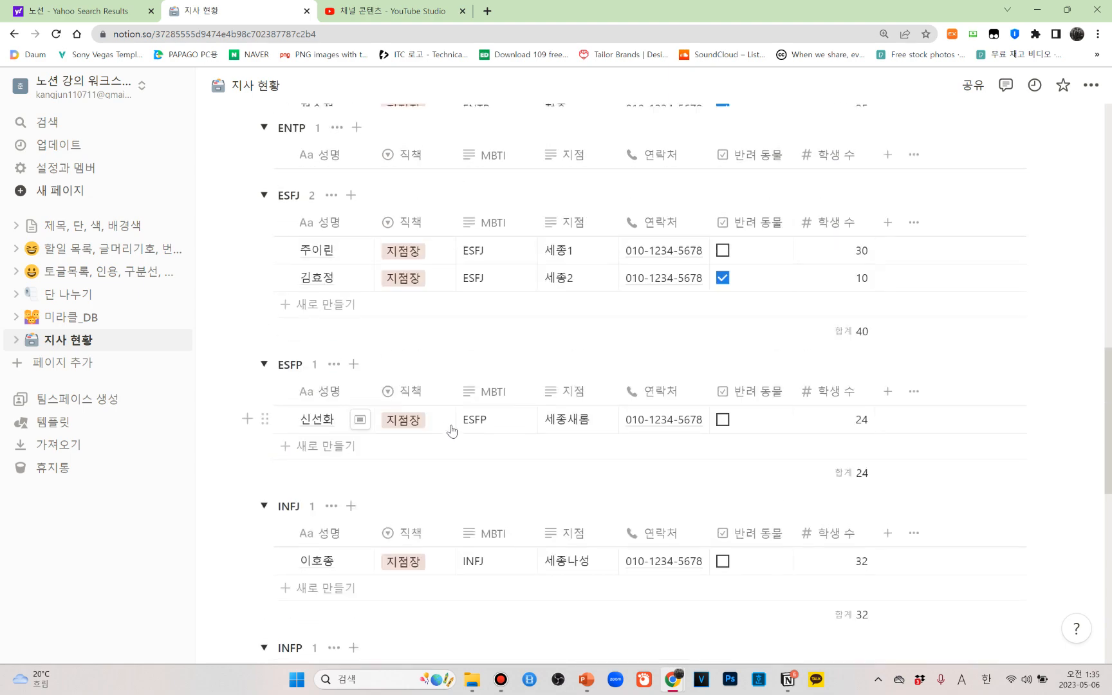
{"action": "scroll", "coordinate": [415, 350], "scroll_direction": "up", "scroll_amount": 3}
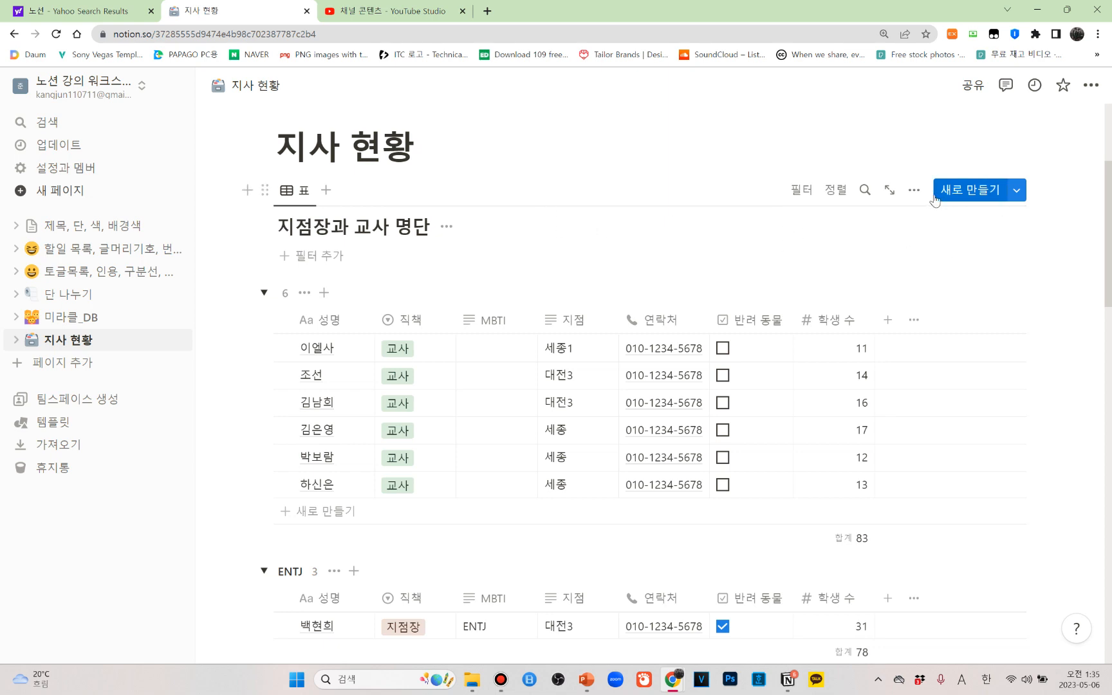
Change the table's grouping property to 반려 동물 and close the view settings
{"action": "left_click", "coordinate": [914, 189]}
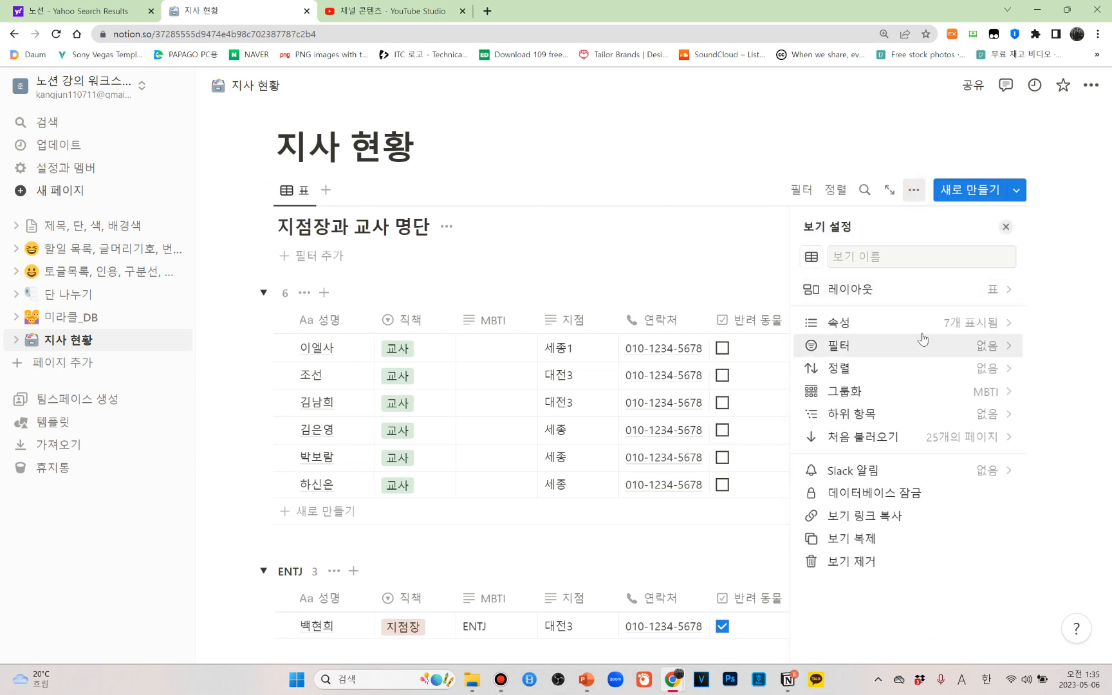
{"action": "left_click", "coordinate": [1003, 397]}
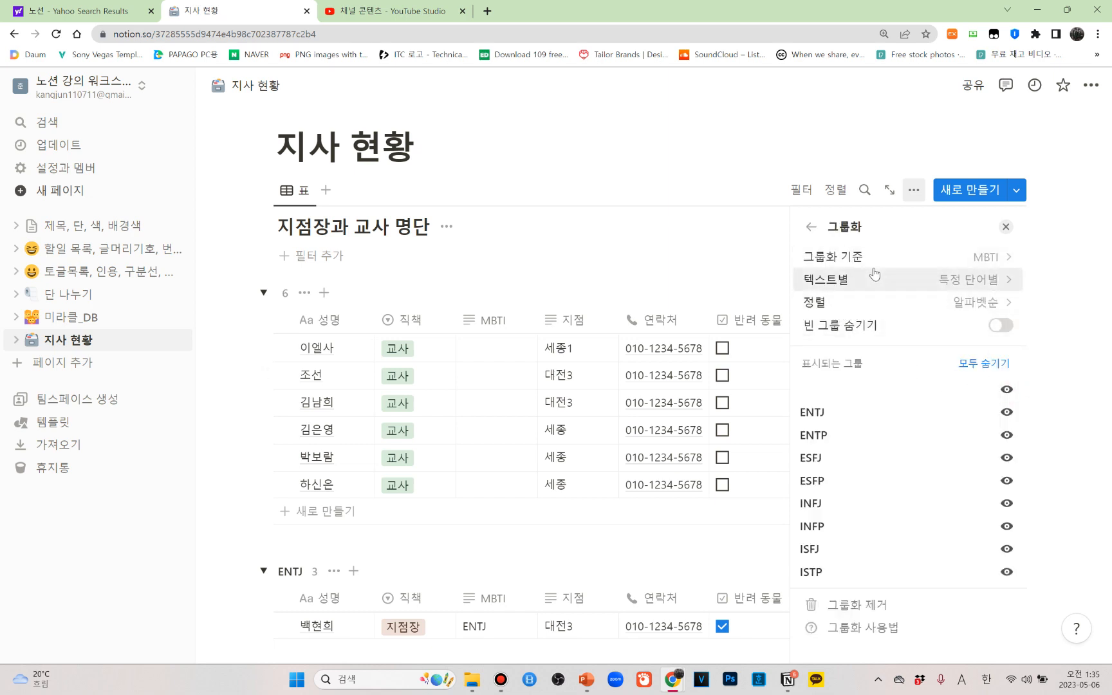
{"action": "left_click", "coordinate": [1003, 268]}
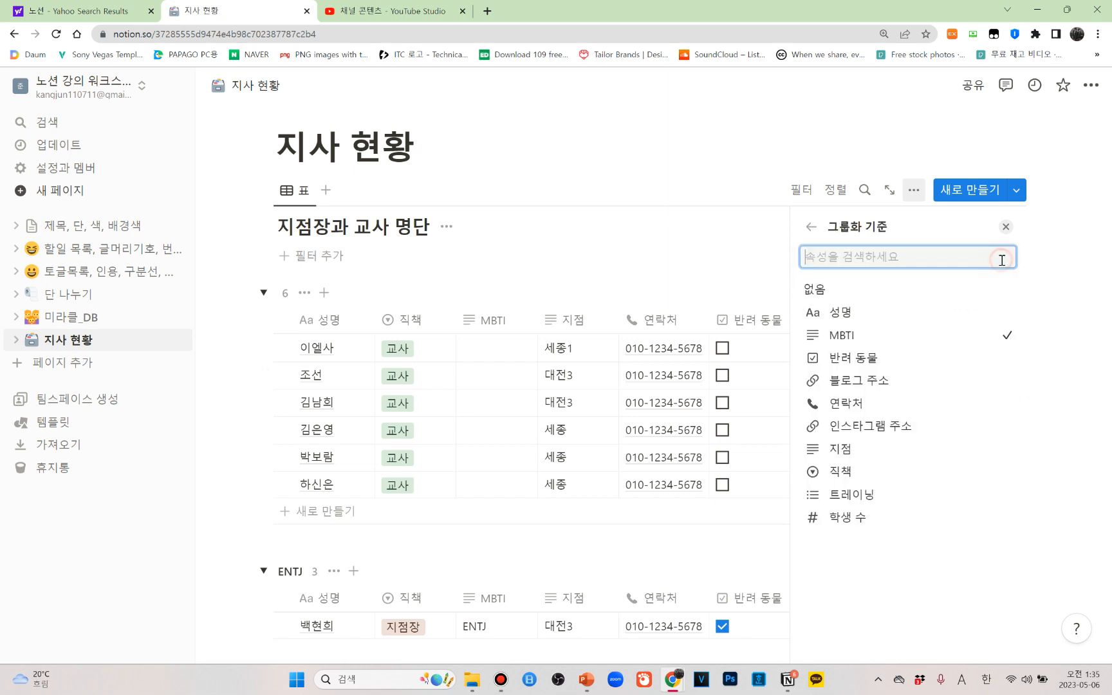
{"action": "left_click", "coordinate": [861, 362]}
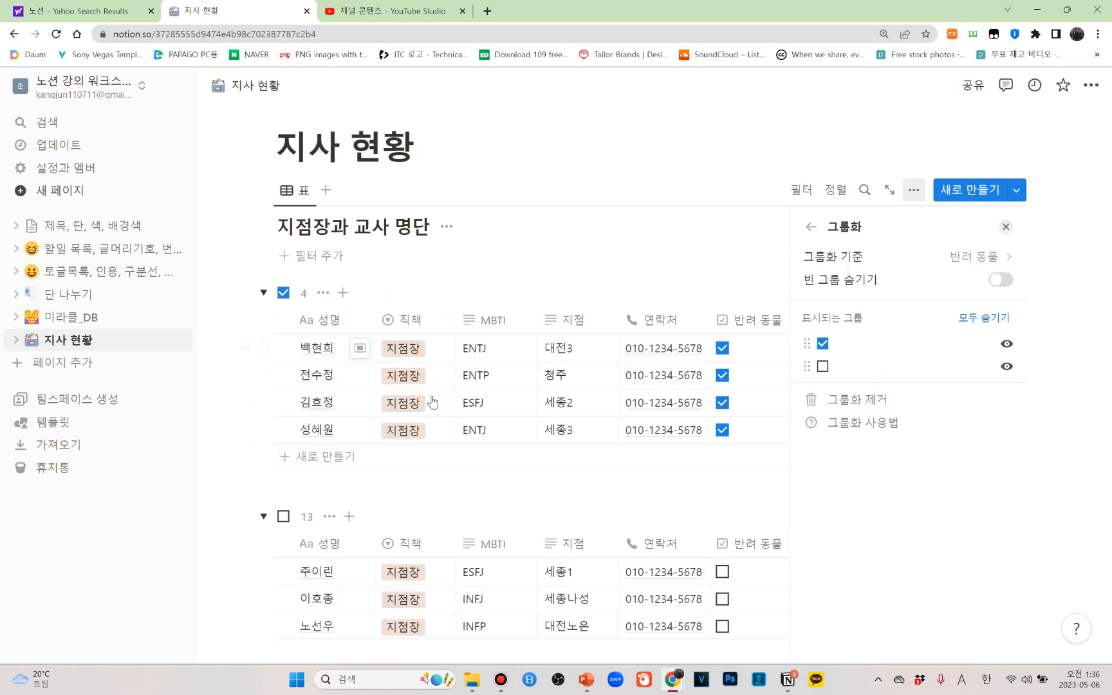
{"action": "left_click", "coordinate": [1006, 226]}
Change the table's grouping property to 직책 and close the view settings
{"action": "scroll", "coordinate": [750, 435], "scroll_direction": "down", "scroll_amount": 5}
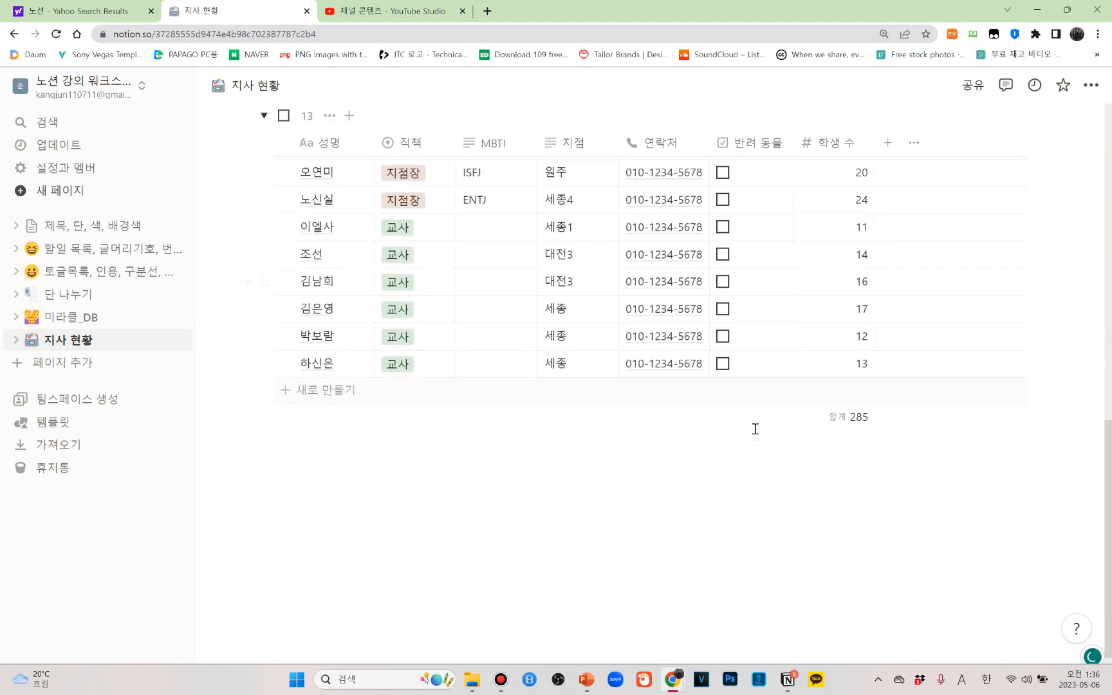
{"action": "scroll", "coordinate": [762, 437], "scroll_direction": "up", "scroll_amount": 5}
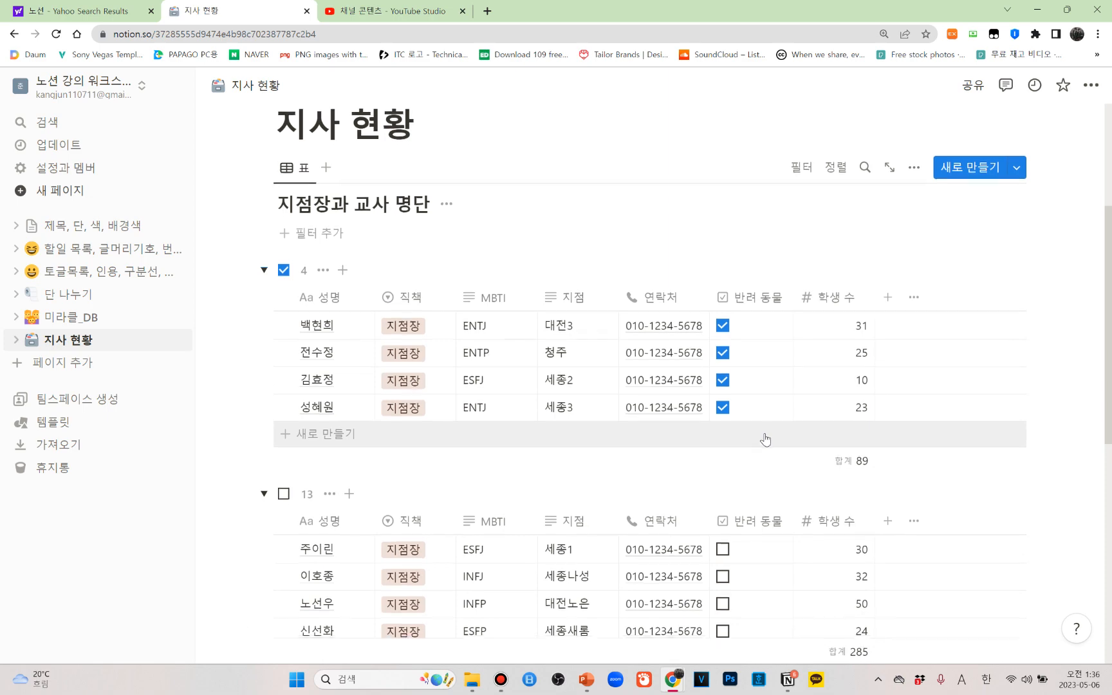
{"action": "scroll", "coordinate": [765, 437], "scroll_direction": "down", "scroll_amount": 2}
{"action": "scroll", "coordinate": [766, 438], "scroll_direction": "down", "scroll_amount": 3}
{"action": "scroll", "coordinate": [767, 437], "scroll_direction": "up", "scroll_amount": 6}
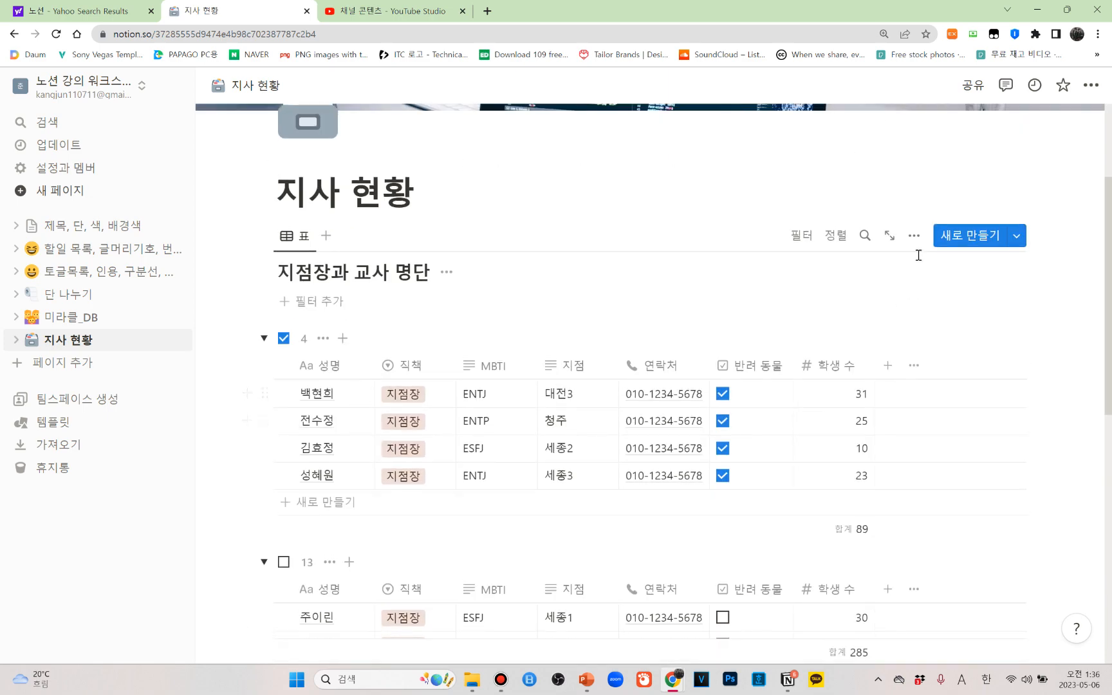
{"action": "left_click", "coordinate": [914, 237]}
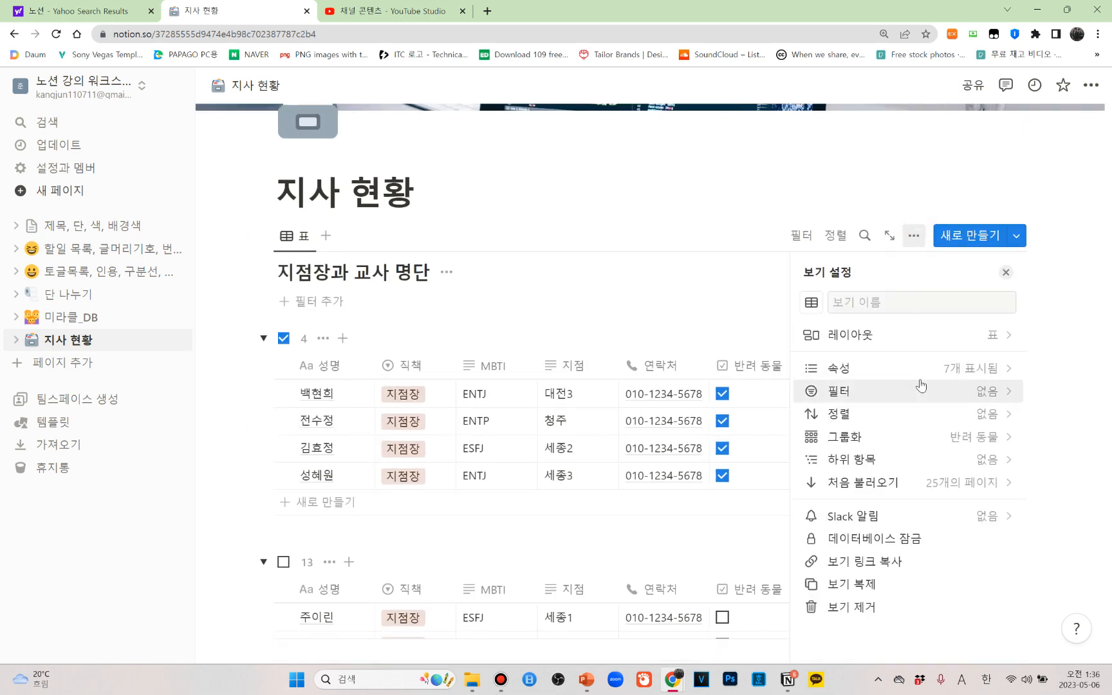
{"action": "left_click", "coordinate": [1007, 446]}
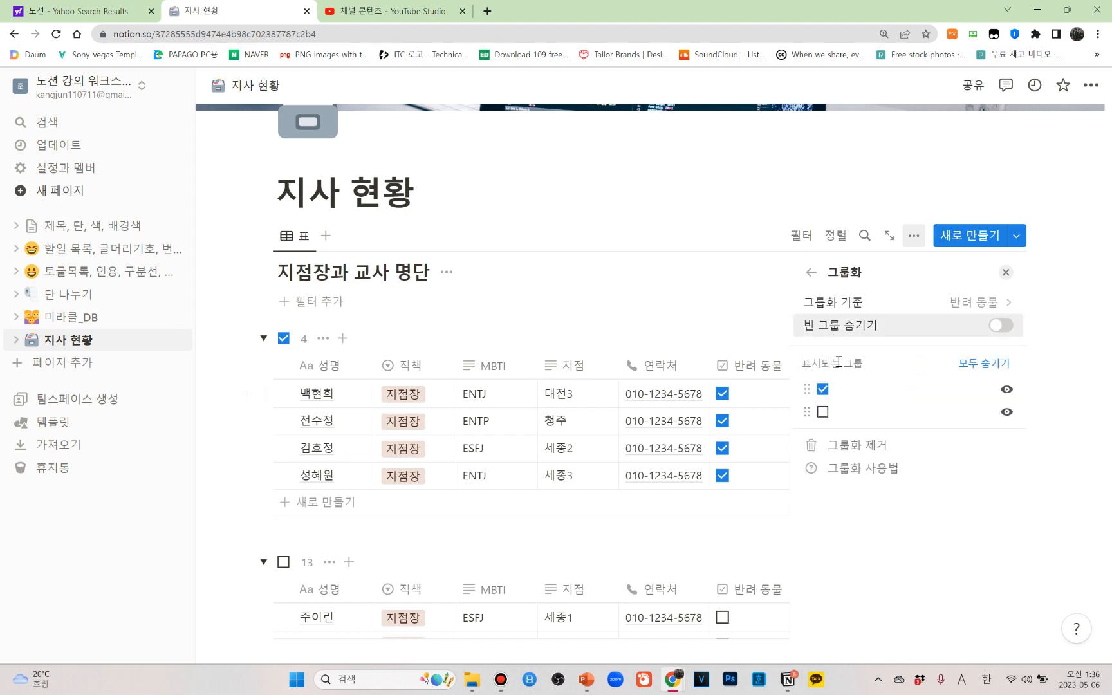
{"action": "left_click", "coordinate": [1004, 302]}
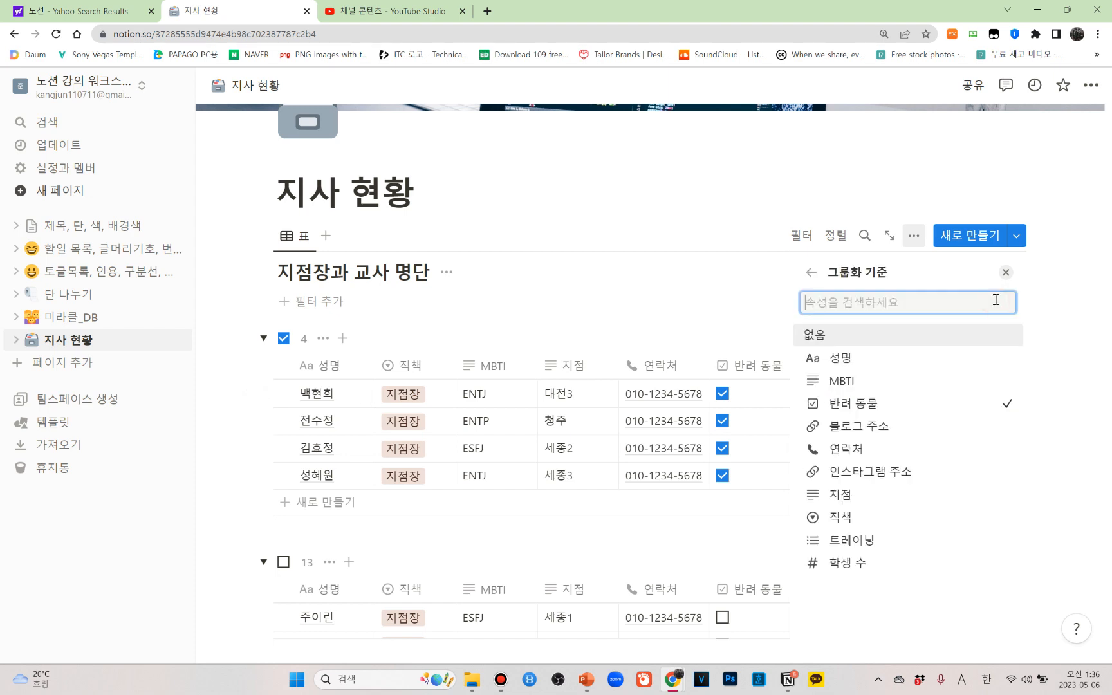
{"action": "left_click", "coordinate": [840, 519]}
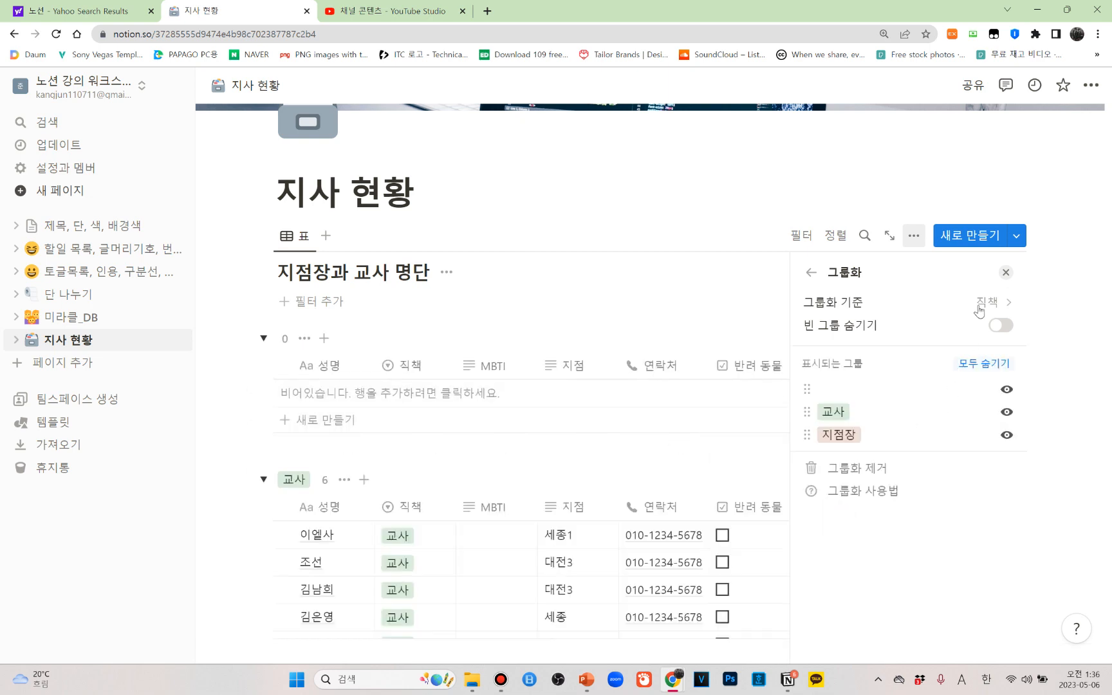
{"action": "left_click", "coordinate": [1006, 272]}
Hide the empty group that precedes the 교사 group in the table
{"action": "scroll", "coordinate": [682, 438], "scroll_direction": "down", "scroll_amount": 3}
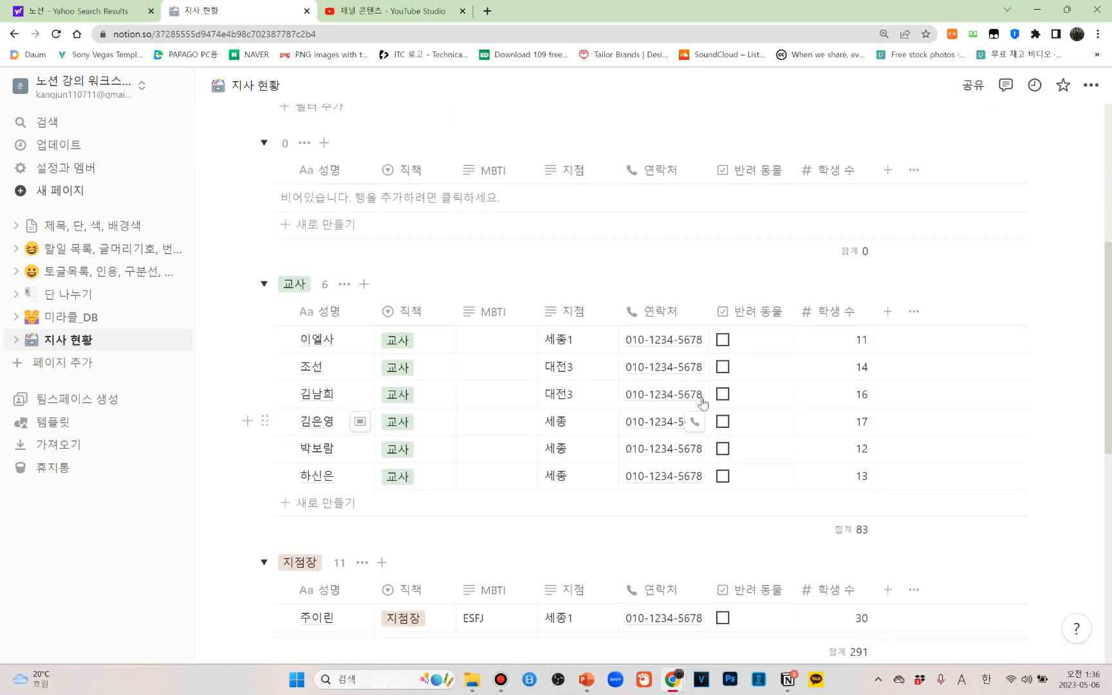
{"action": "scroll", "coordinate": [589, 496], "scroll_direction": "down", "scroll_amount": 6}
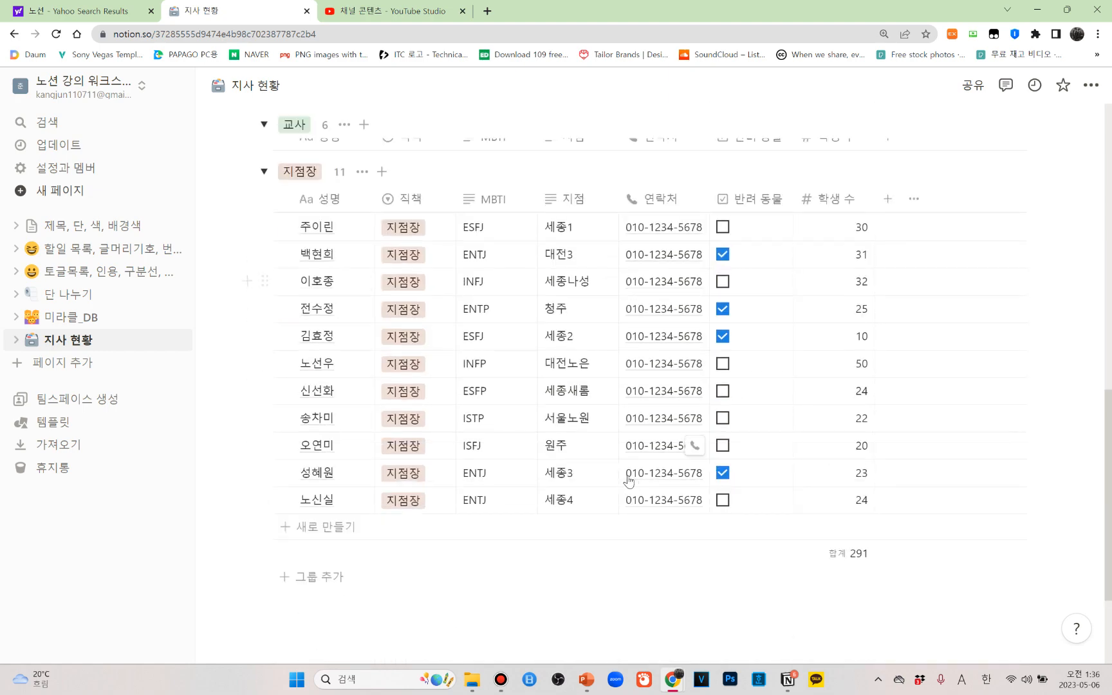
{"action": "scroll", "coordinate": [624, 478], "scroll_direction": "up", "scroll_amount": 4}
{"action": "scroll", "coordinate": [622, 477], "scroll_direction": "up", "scroll_amount": 5}
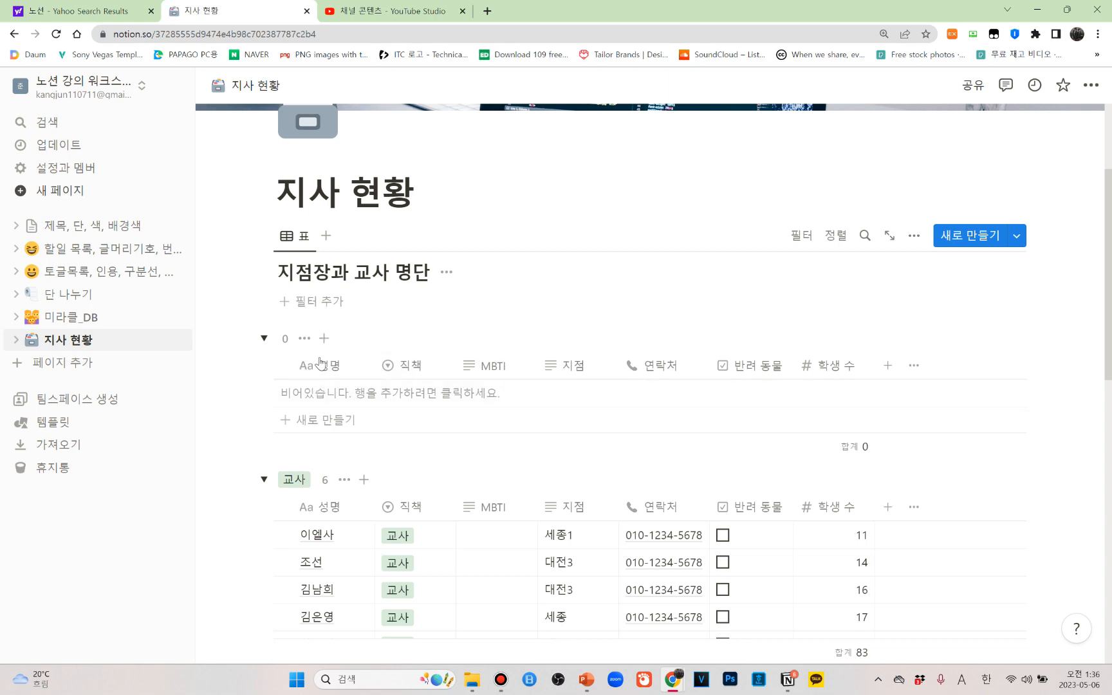
{"action": "scroll", "coordinate": [349, 473], "scroll_direction": "down", "scroll_amount": 2}
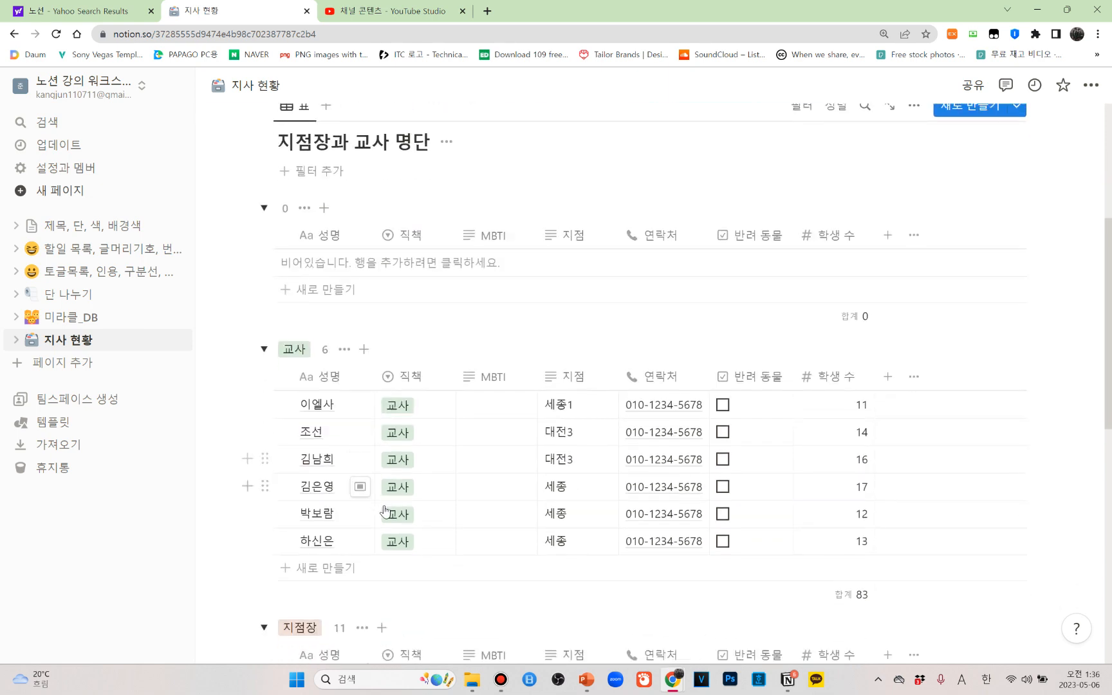
{"action": "scroll", "coordinate": [451, 502], "scroll_direction": "up", "scroll_amount": 2}
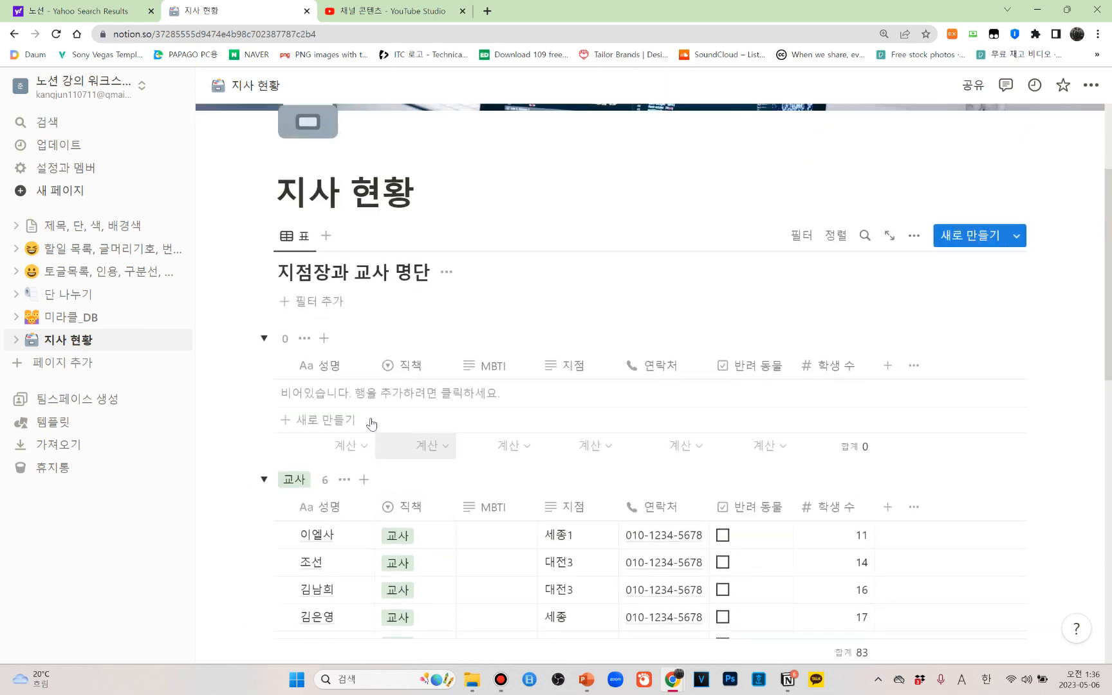
{"action": "left_click", "coordinate": [307, 340]}
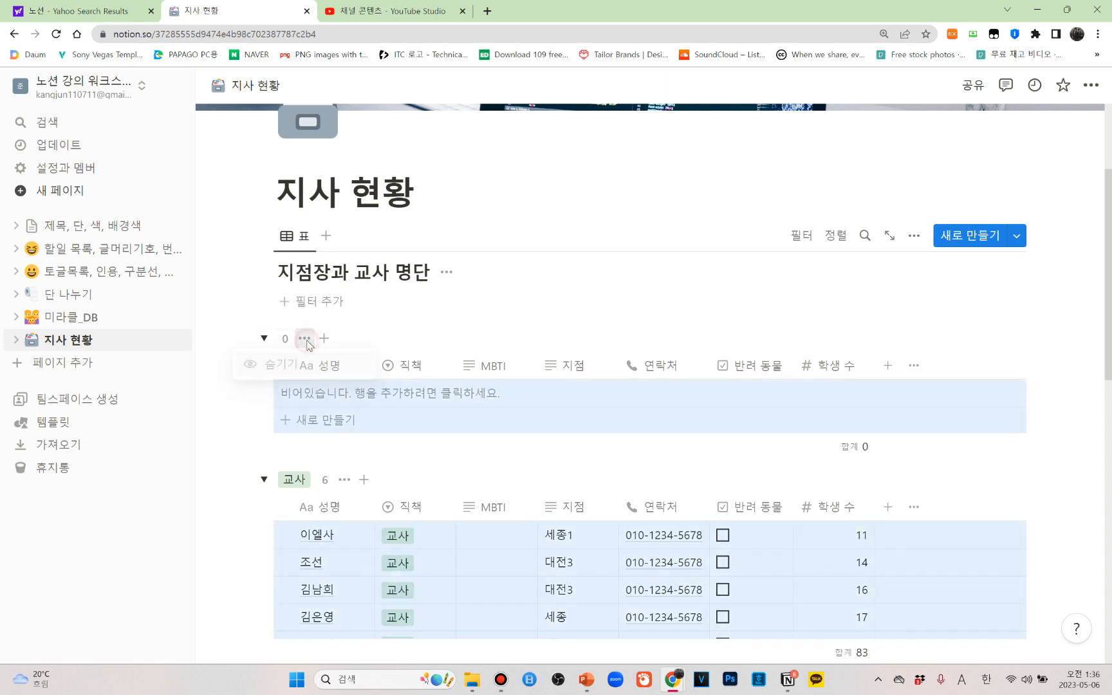
{"action": "left_click", "coordinate": [255, 365]}
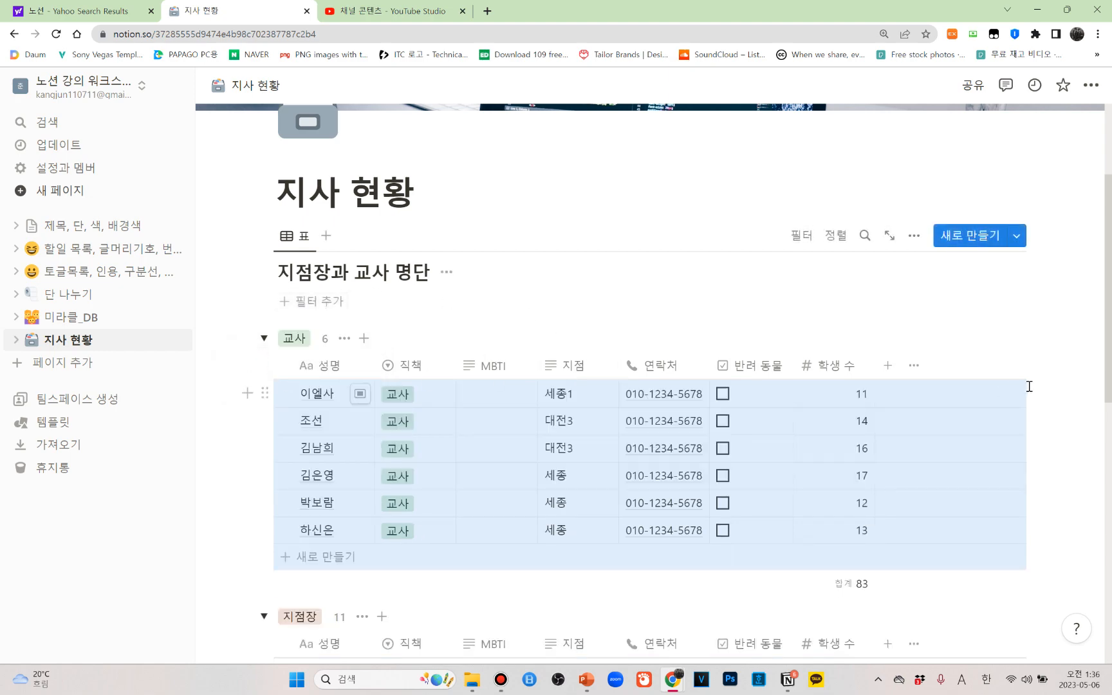
Hide the 교사 group so that the 지점장 group is the only one displayed
{"action": "scroll", "coordinate": [1057, 401], "scroll_direction": "down", "scroll_amount": 3}
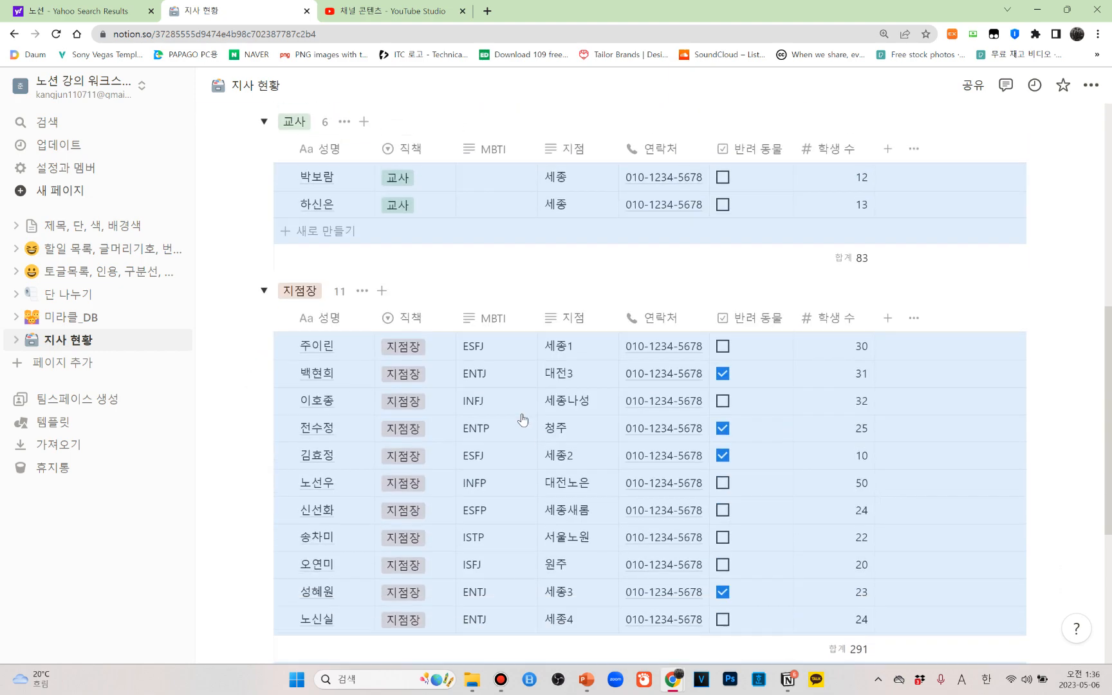
{"action": "scroll", "coordinate": [534, 449], "scroll_direction": "down", "scroll_amount": 4}
{"action": "scroll", "coordinate": [525, 444], "scroll_direction": "up", "scroll_amount": 4}
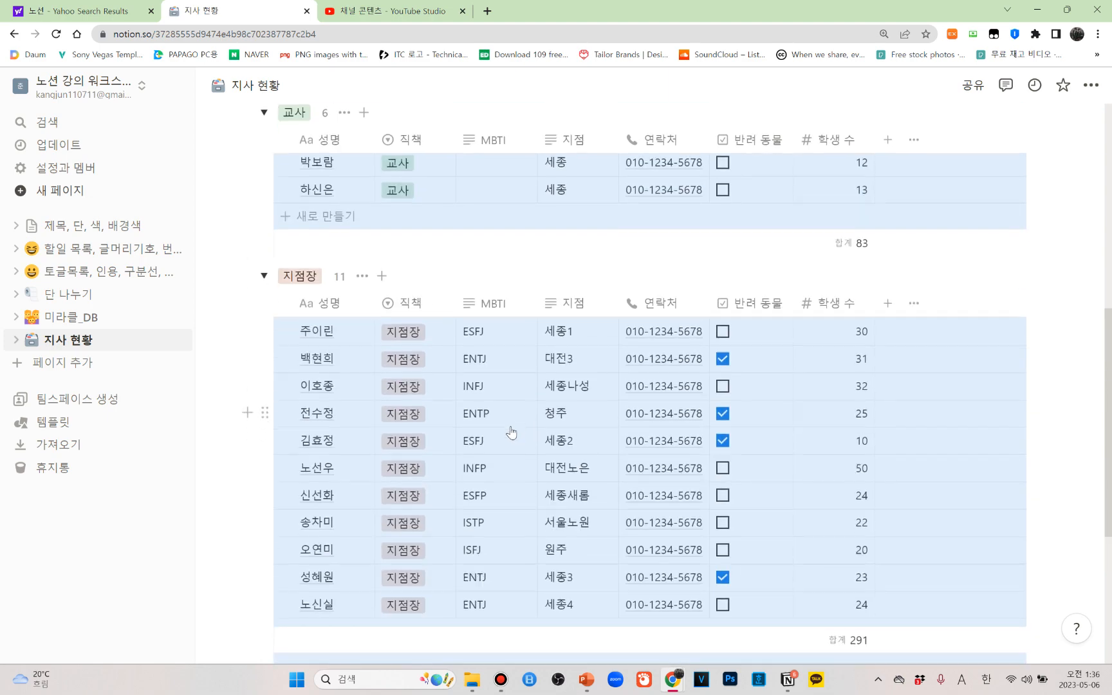
{"action": "scroll", "coordinate": [512, 432], "scroll_direction": "up", "scroll_amount": 4}
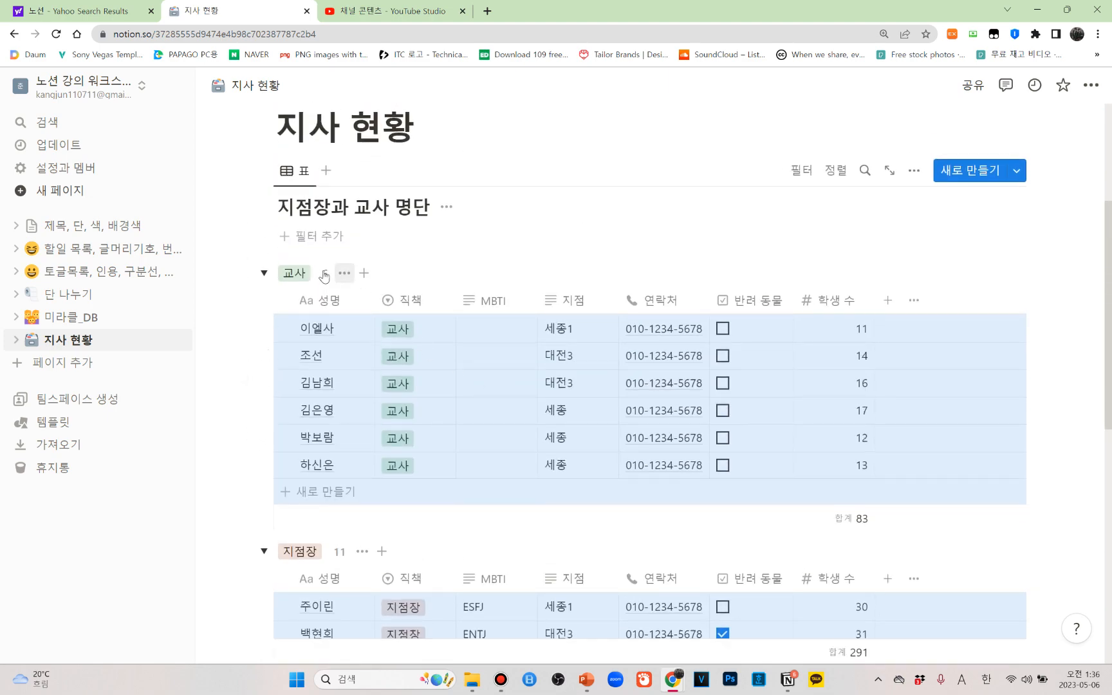
{"action": "left_click", "coordinate": [345, 275]}
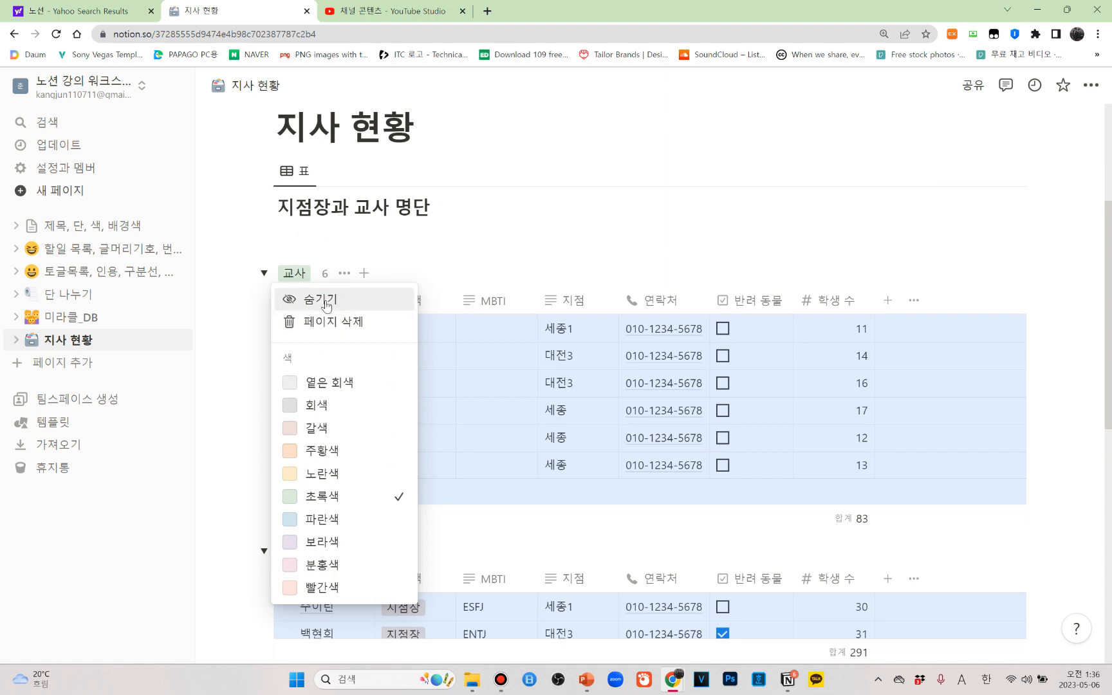
{"action": "left_click", "coordinate": [329, 301]}
Expand the hidden groups below the 지점장 group to view their contents, and collapse them again
{"action": "scroll", "coordinate": [466, 529], "scroll_direction": "down", "scroll_amount": 4}
{"action": "scroll", "coordinate": [449, 500], "scroll_direction": "up", "scroll_amount": 4}
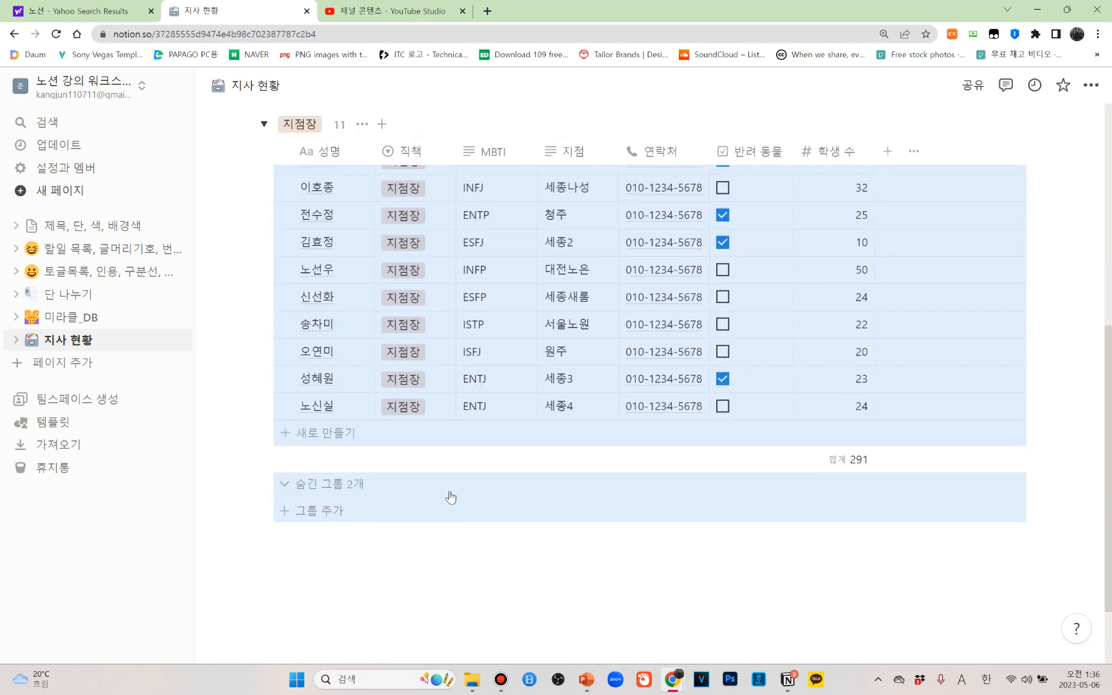
{"action": "scroll", "coordinate": [387, 450], "scroll_direction": "down", "scroll_amount": 5}
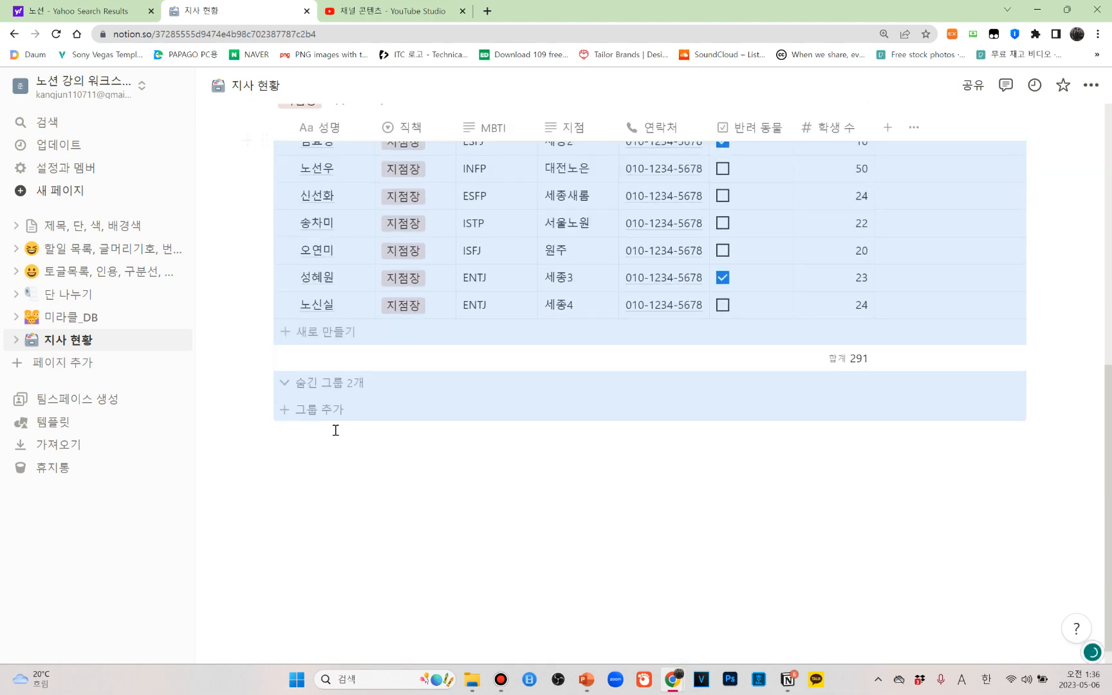
{"action": "left_click", "coordinate": [281, 383]}
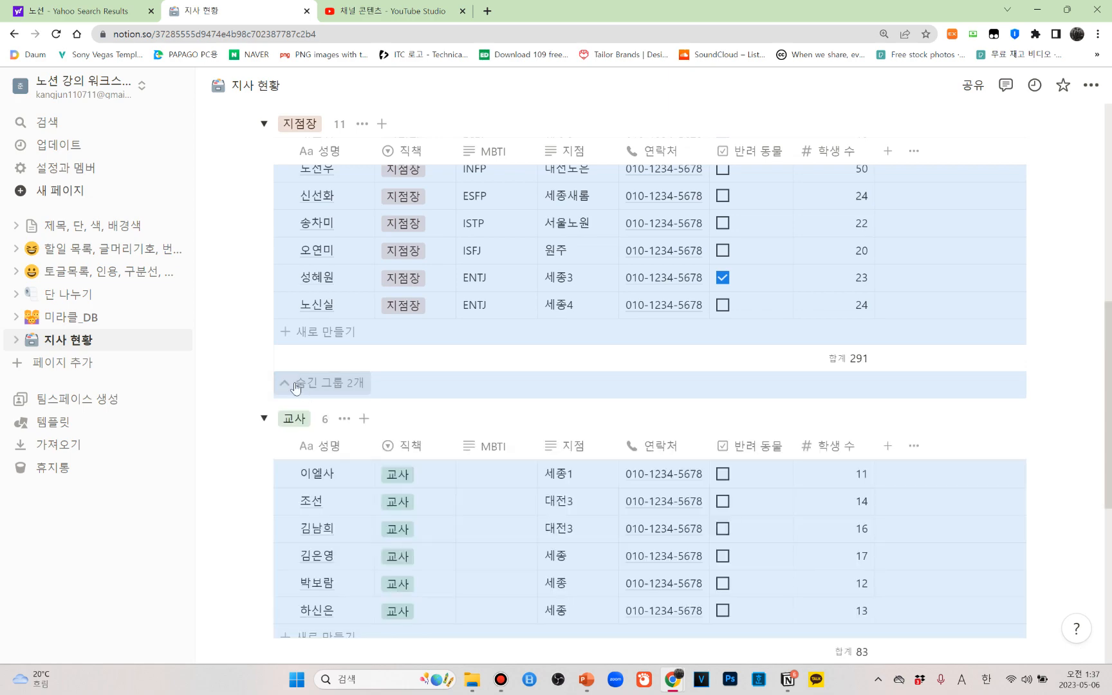
{"action": "left_click", "coordinate": [287, 384]}
{"action": "scroll", "coordinate": [640, 496], "scroll_direction": "up", "scroll_amount": 6}
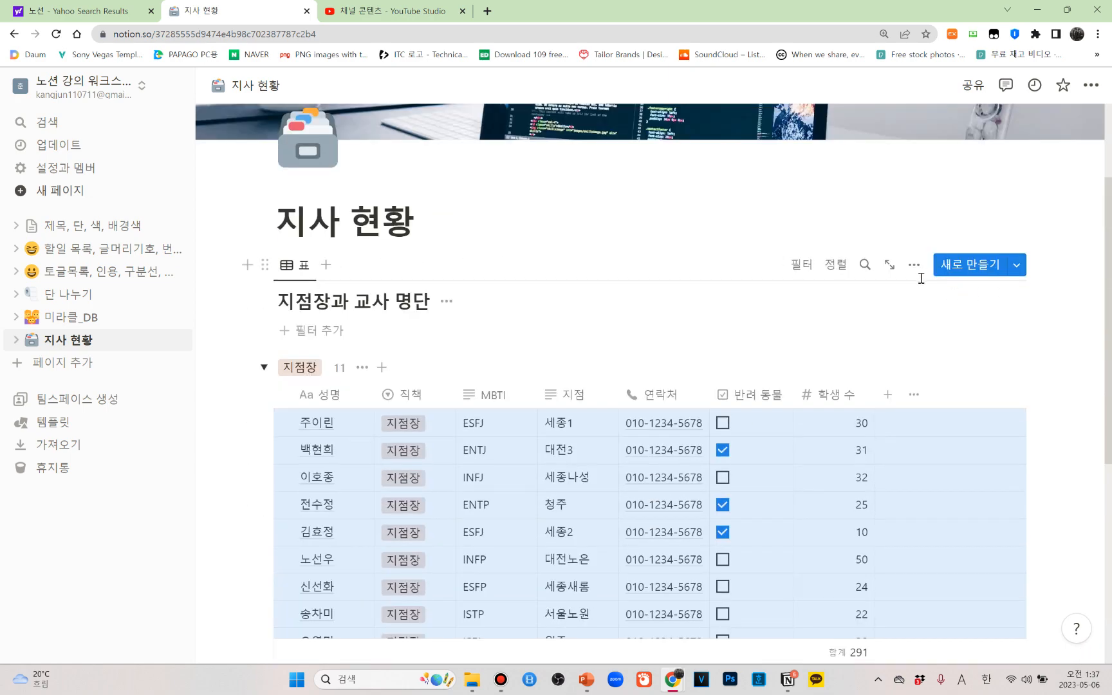
Show the hidden 교사 and empty groups again through the grouping settings, and close the settings
{"action": "left_click", "coordinate": [915, 265]}
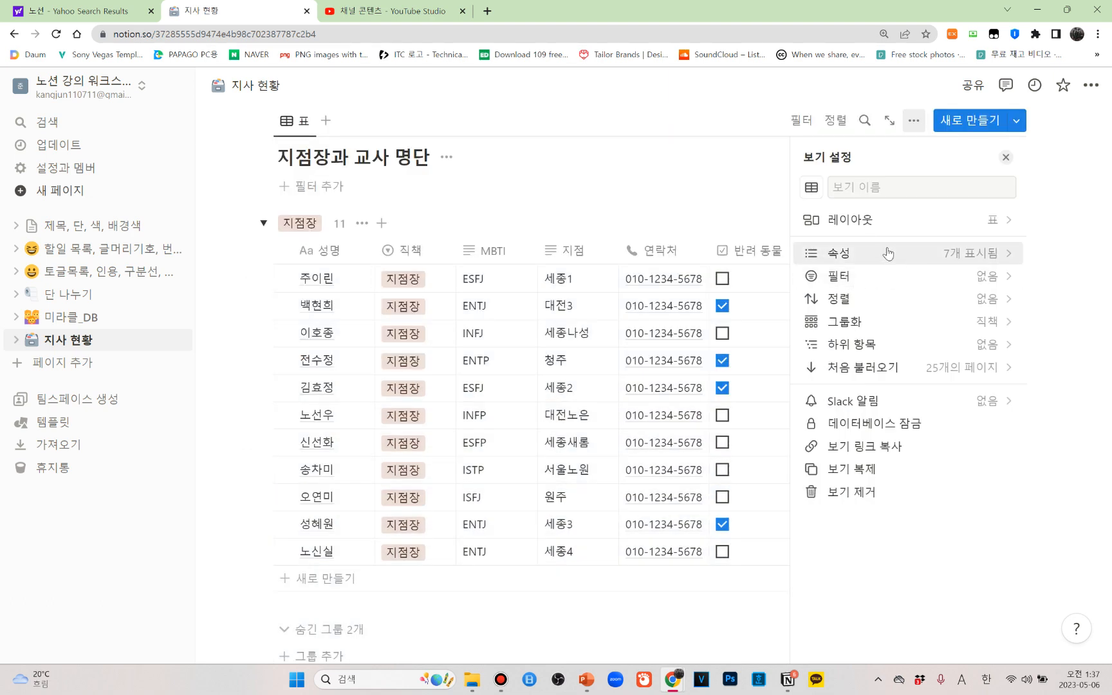
{"action": "left_click", "coordinate": [1003, 328]}
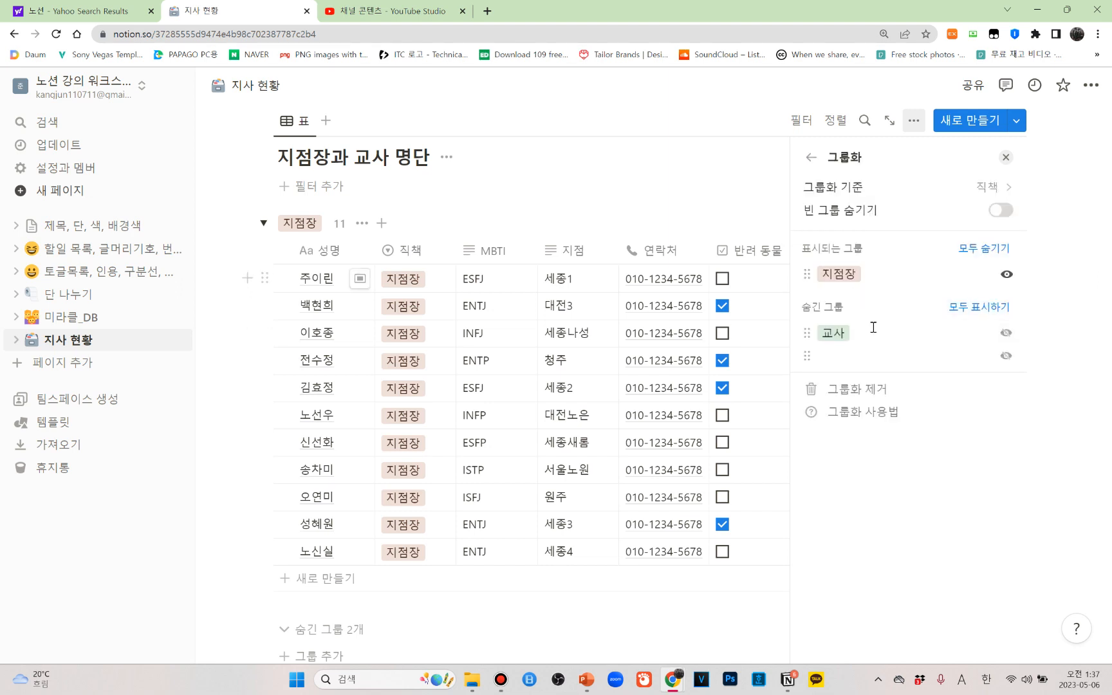
{"action": "left_click", "coordinate": [1003, 333]}
{"action": "left_click", "coordinate": [1005, 356]}
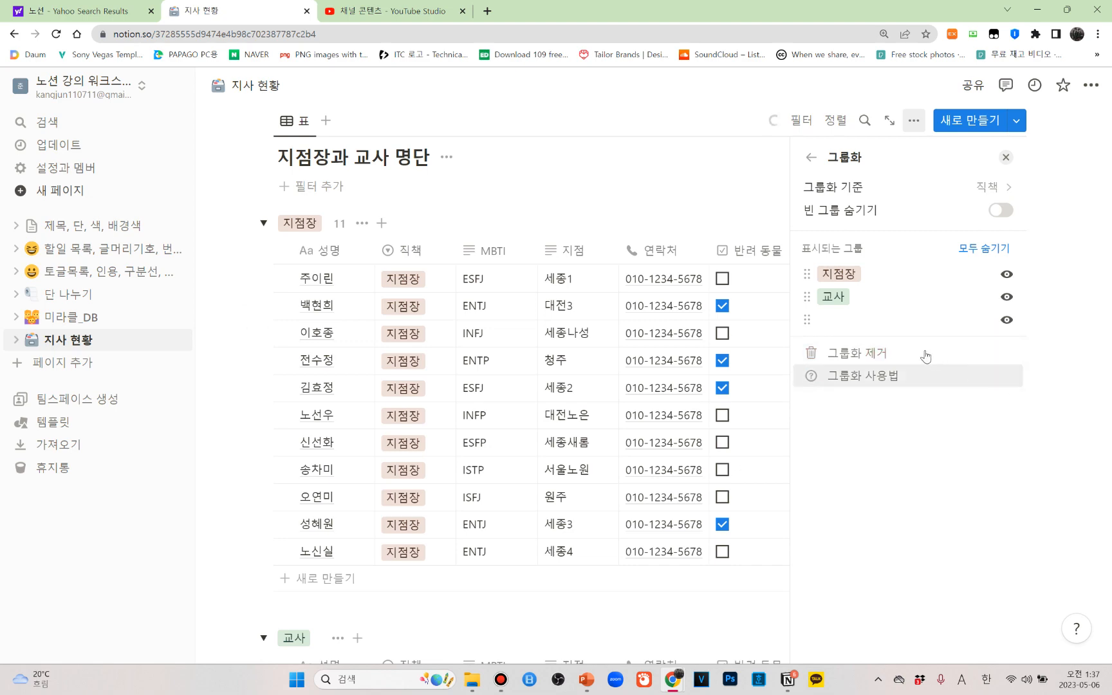
{"action": "left_click", "coordinate": [1006, 158]}
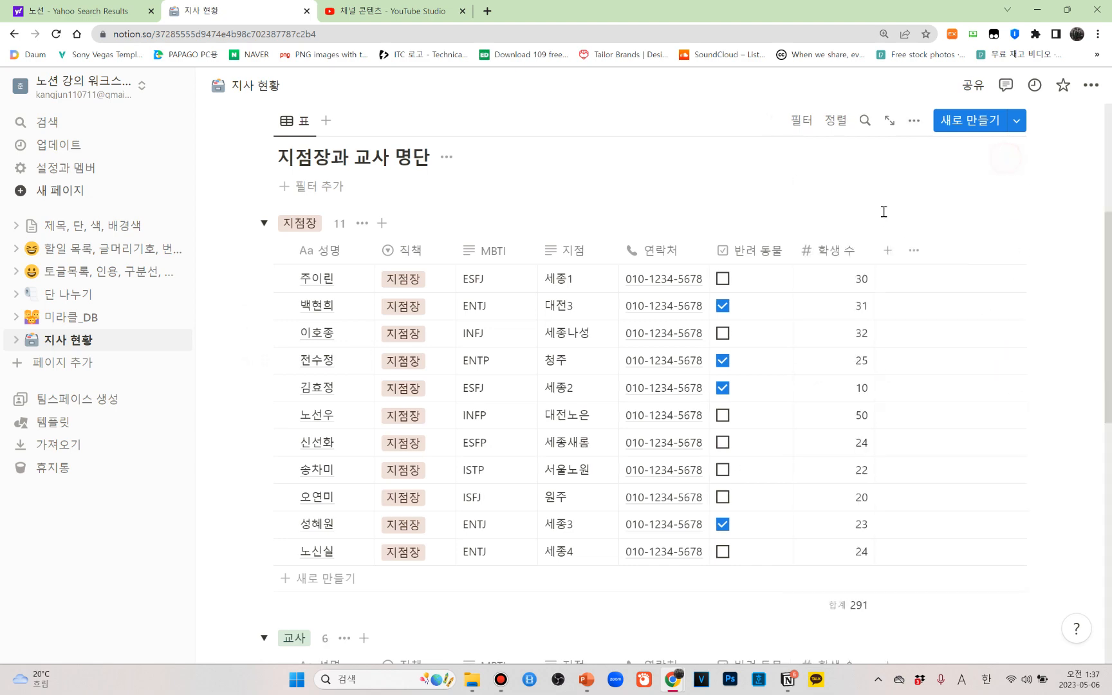
Remove the grouping from the 지점장과 교사 명단 table and close the view settings
{"action": "scroll", "coordinate": [755, 277], "scroll_direction": "down", "scroll_amount": 2}
{"action": "scroll", "coordinate": [386, 258], "scroll_direction": "up", "scroll_amount": 3}
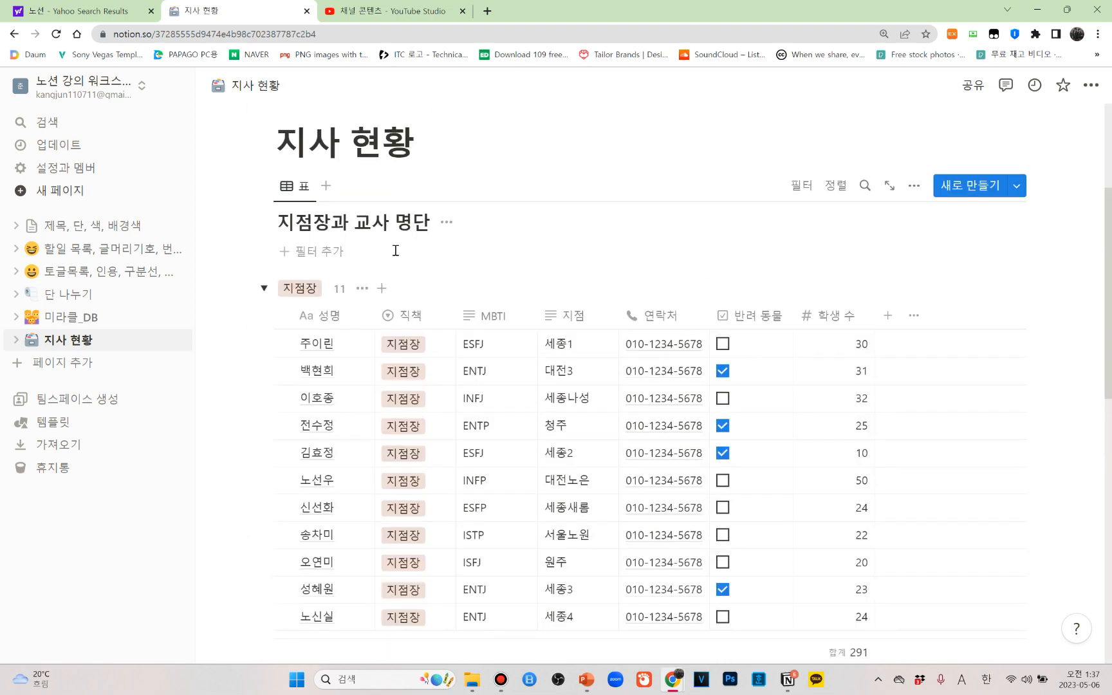
{"action": "scroll", "coordinate": [360, 277], "scroll_direction": "down", "scroll_amount": 5}
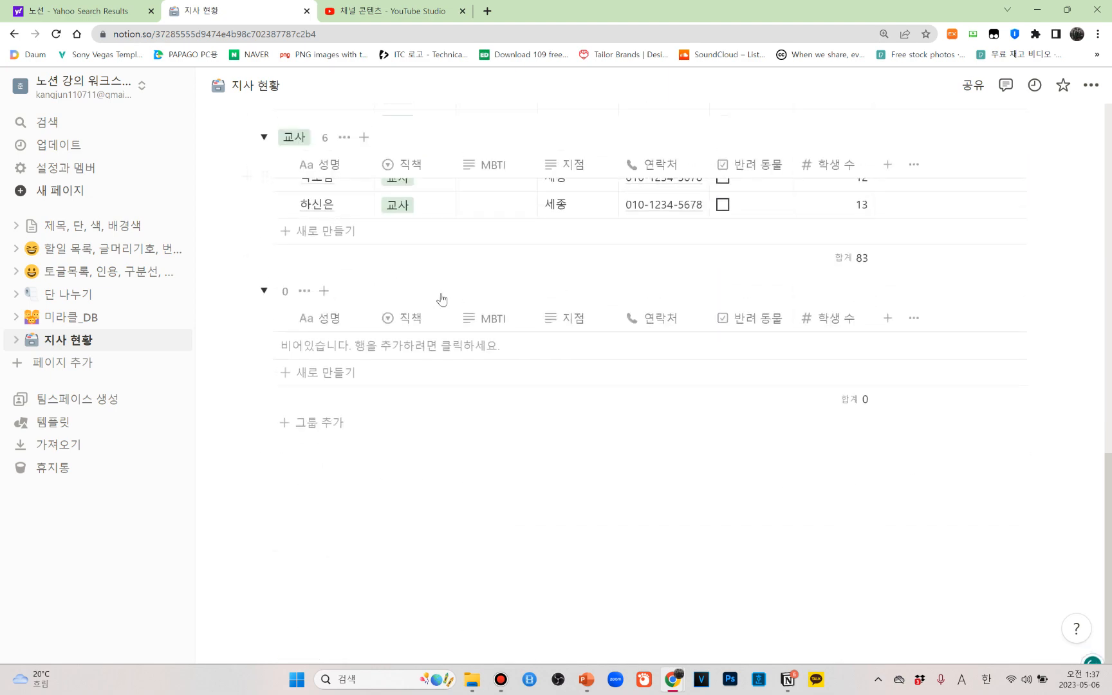
{"action": "scroll", "coordinate": [450, 293], "scroll_direction": "up", "scroll_amount": 3}
{"action": "scroll", "coordinate": [456, 291], "scroll_direction": "up", "scroll_amount": 5}
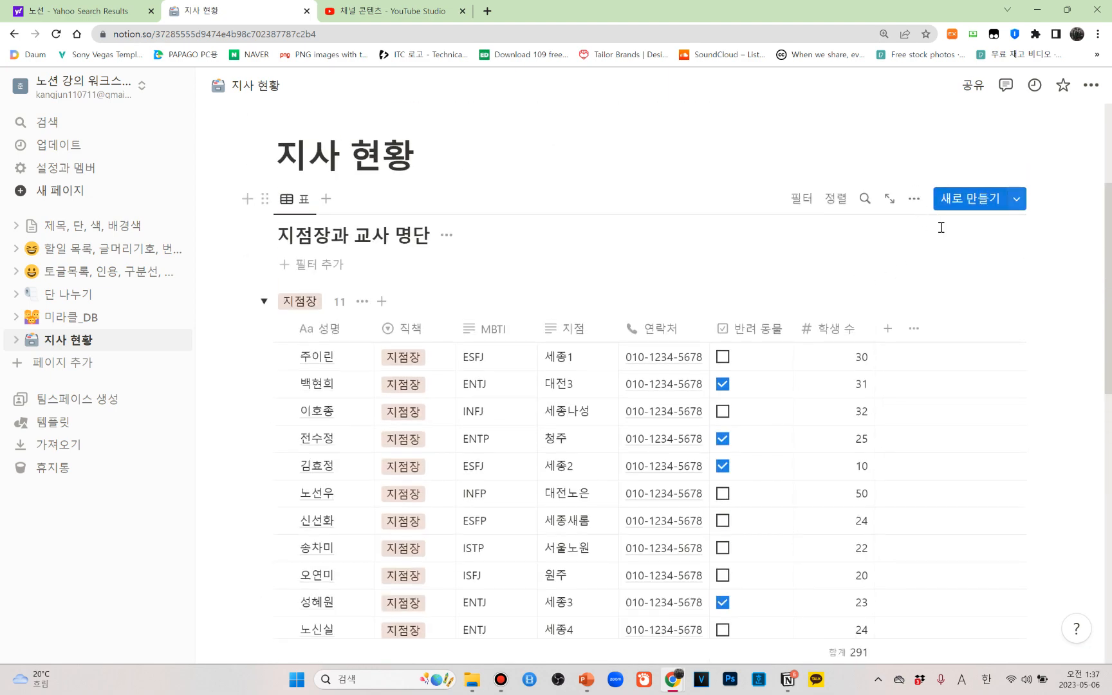
{"action": "left_click", "coordinate": [914, 200]}
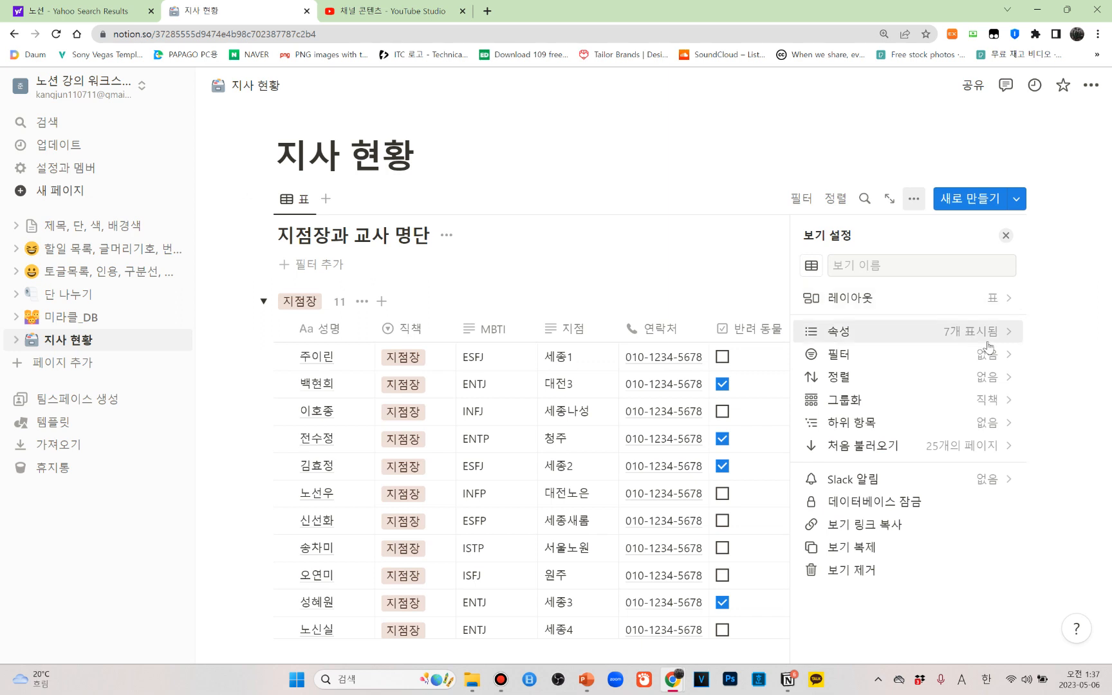
{"action": "left_click", "coordinate": [1001, 403]}
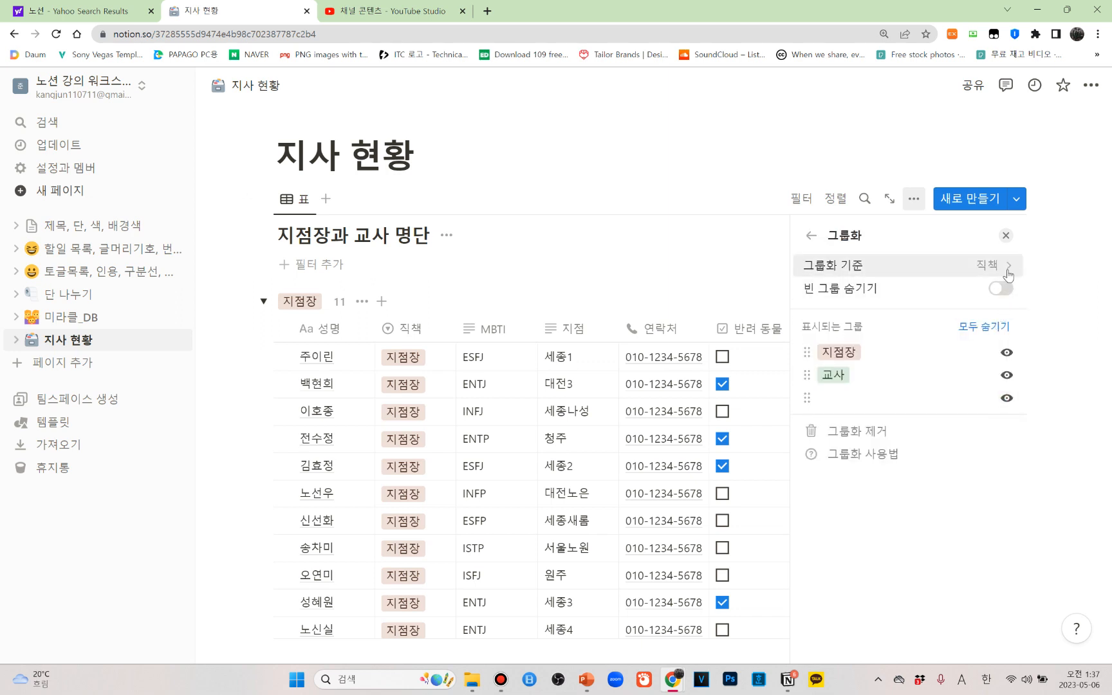
{"action": "left_click", "coordinate": [867, 438]}
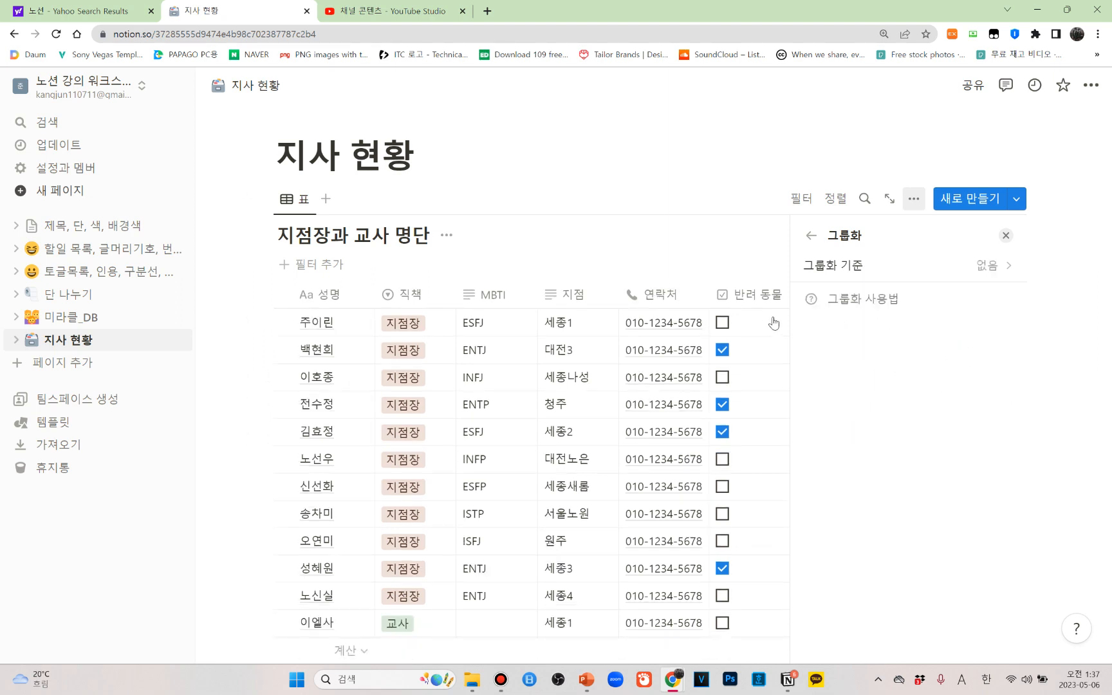
{"action": "left_click", "coordinate": [1006, 235]}
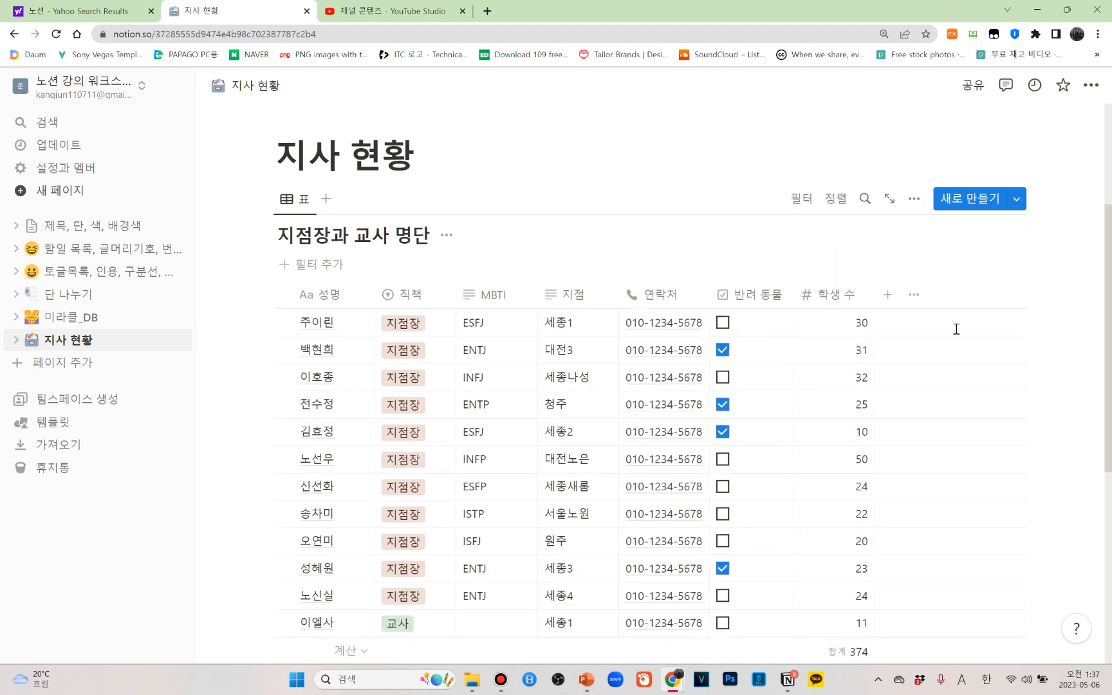
Look through the ungrouped table from its first row to the last
{"action": "scroll", "coordinate": [939, 334], "scroll_direction": "down", "scroll_amount": 4}
{"action": "scroll", "coordinate": [938, 333], "scroll_direction": "up", "scroll_amount": 6}
{"action": "scroll", "coordinate": [802, 281], "scroll_direction": "down", "scroll_amount": 3}
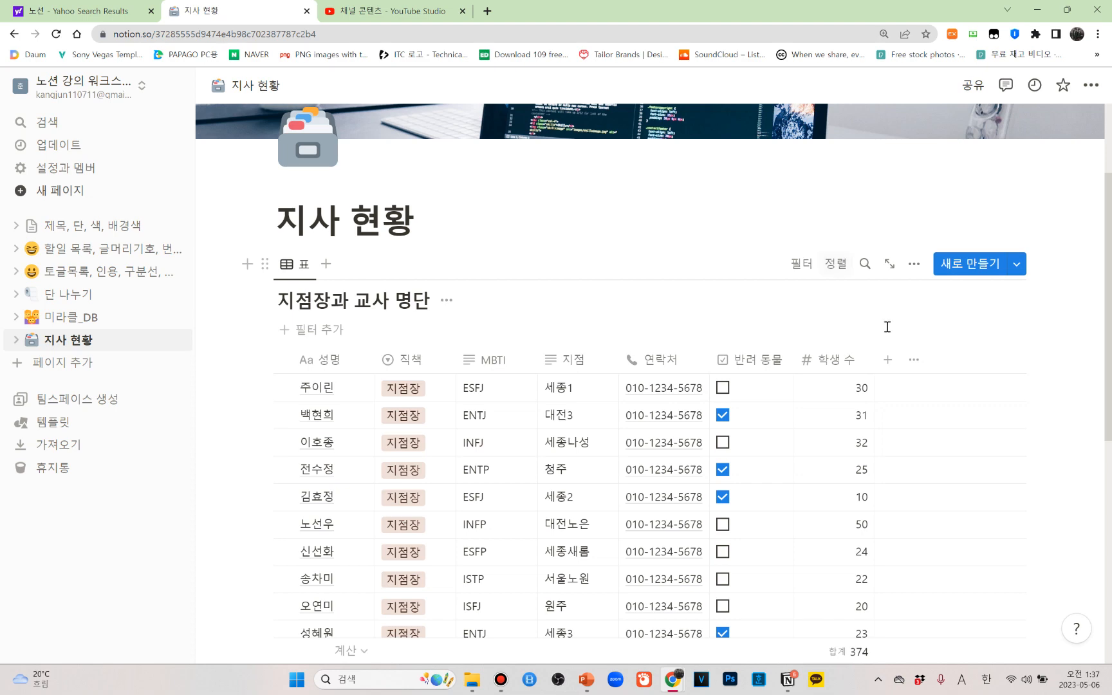
{"action": "scroll", "coordinate": [1011, 390], "scroll_direction": "down", "scroll_amount": 6}
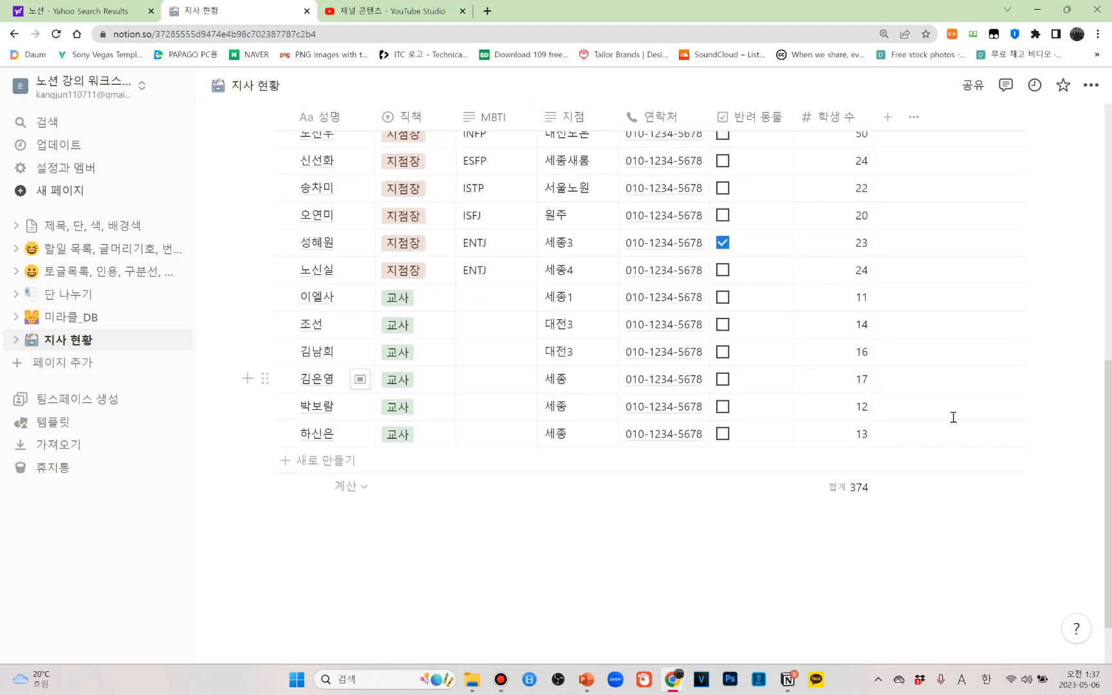